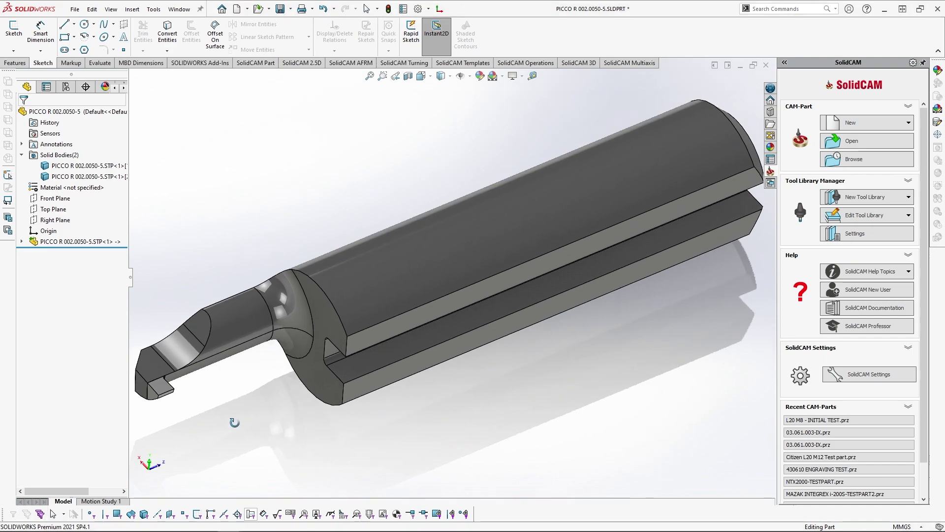
- Examine which parts of the PICCO R 002.0050-5 tool belong to each of its two solid bodies
left_click(82, 166)
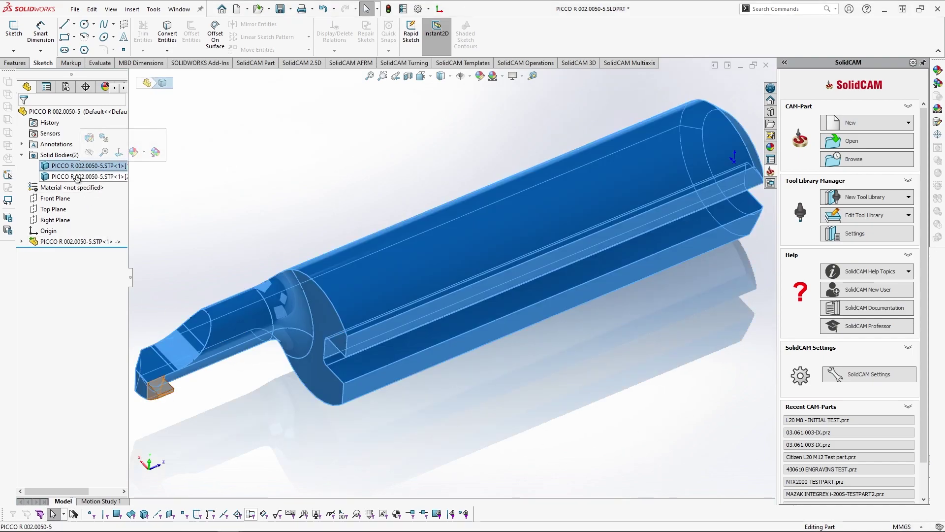
left_click(68, 176)
left_click(68, 166)
left_click(69, 177)
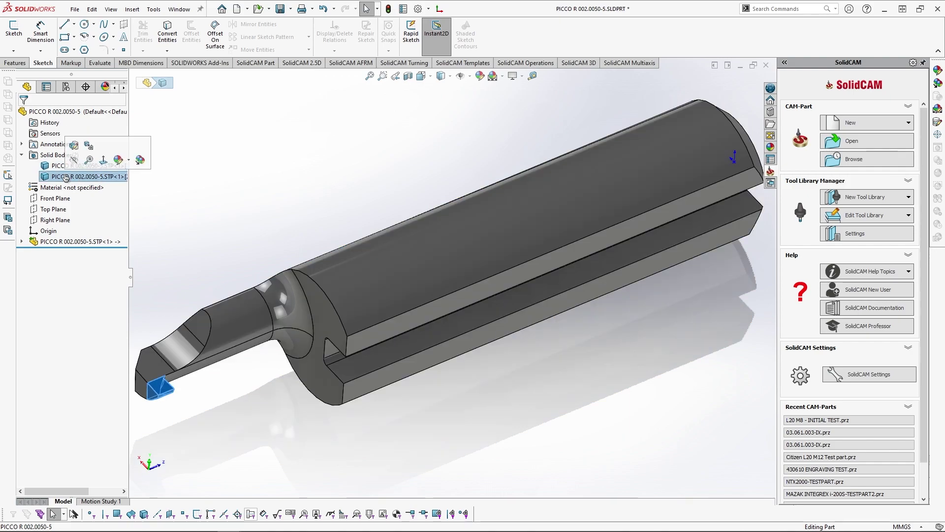
key("Escape")
key("z")
left_click(59, 166)
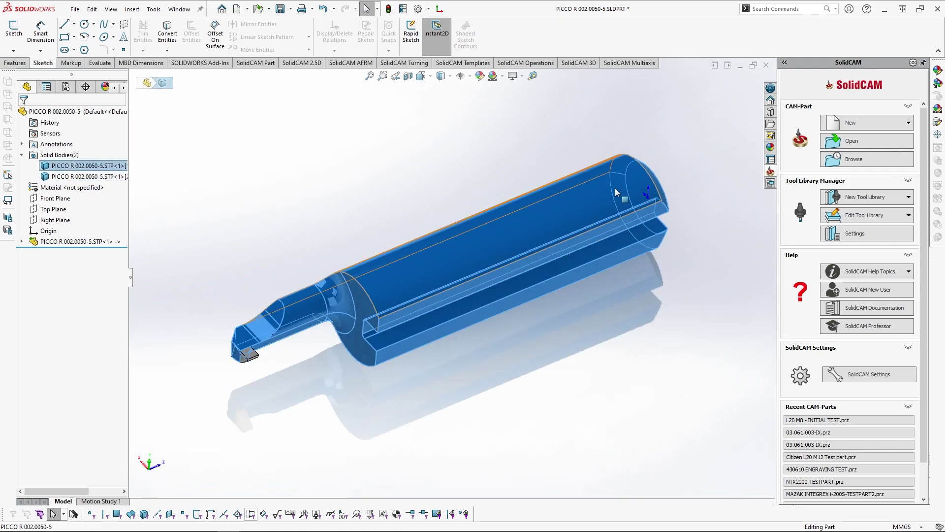
left_click(266, 287)
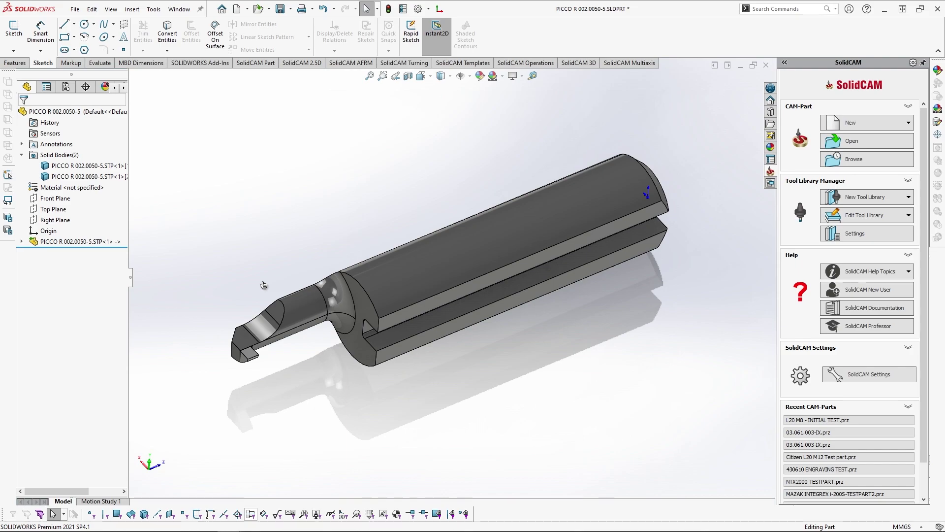
- Examine the cutting tip's flat holder face and insert face up close, and the whole tool from several angles
scroll(265, 288, "down", 3)
left_click(280, 413)
key("Escape")
scroll(281, 403, "down", 2)
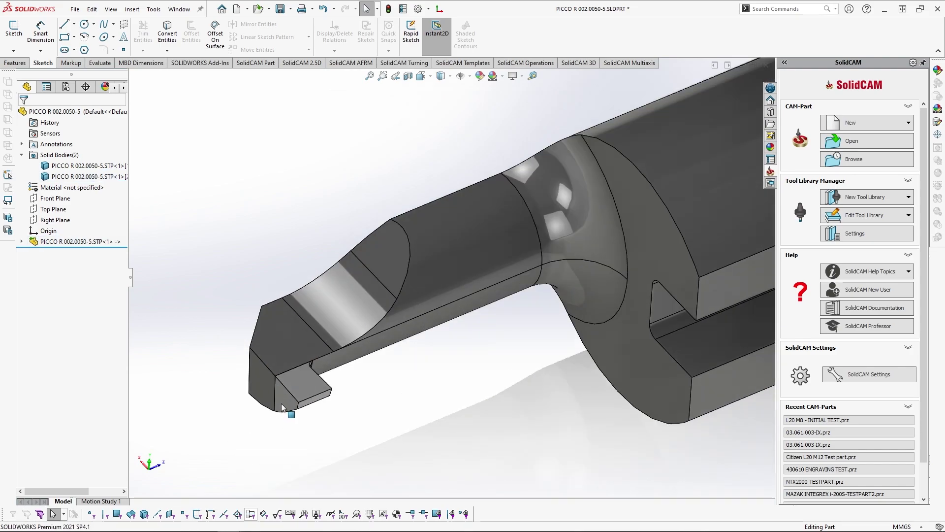
scroll(325, 403, "down", 2)
middle_click(313, 370)
middle_click_drag(313, 370, 242, 368)
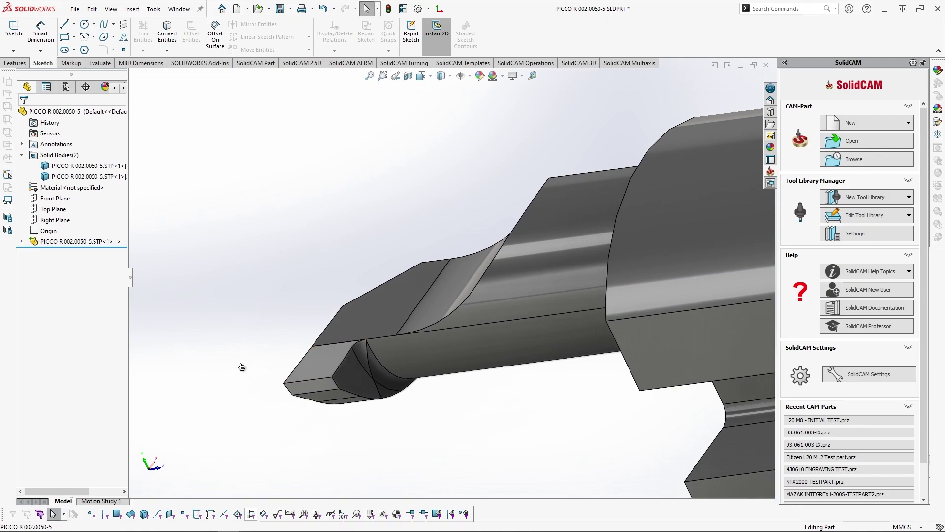
scroll(246, 362, "down", 2)
middle_click_drag(500, 323, 498, 268)
left_click(499, 267)
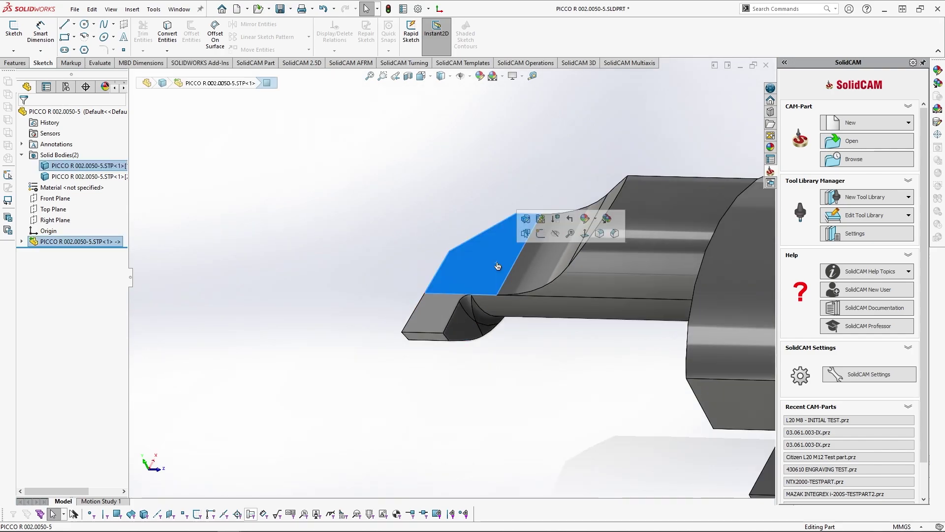
left_click(538, 397)
left_click(428, 313)
left_click(537, 405)
scroll(536, 403, "up", 3)
middle_click_drag(571, 395, 494, 362)
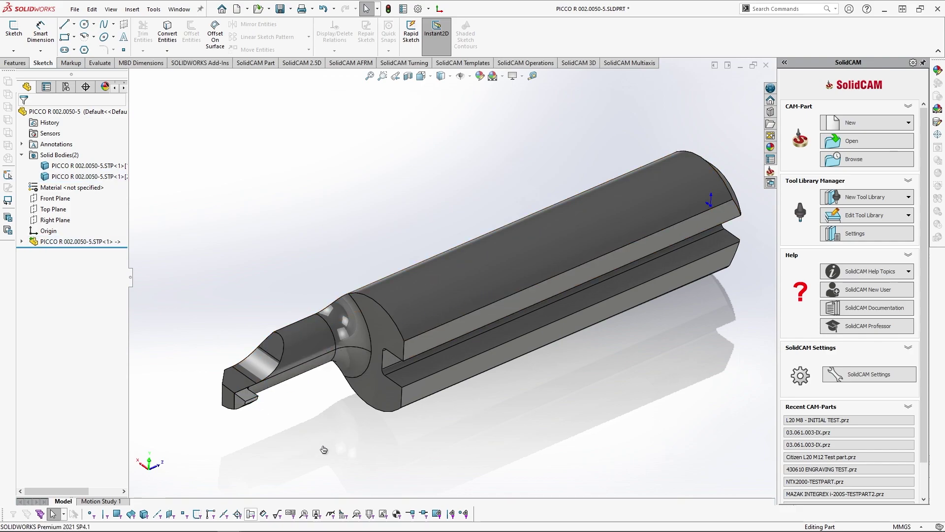
middle_click_drag(303, 414, 361, 388)
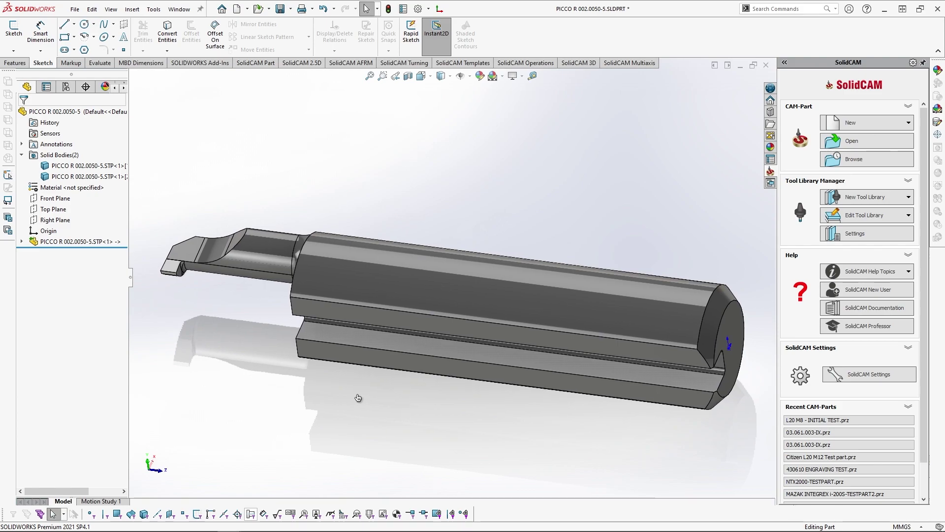
middle_click_drag(345, 412, 318, 394)
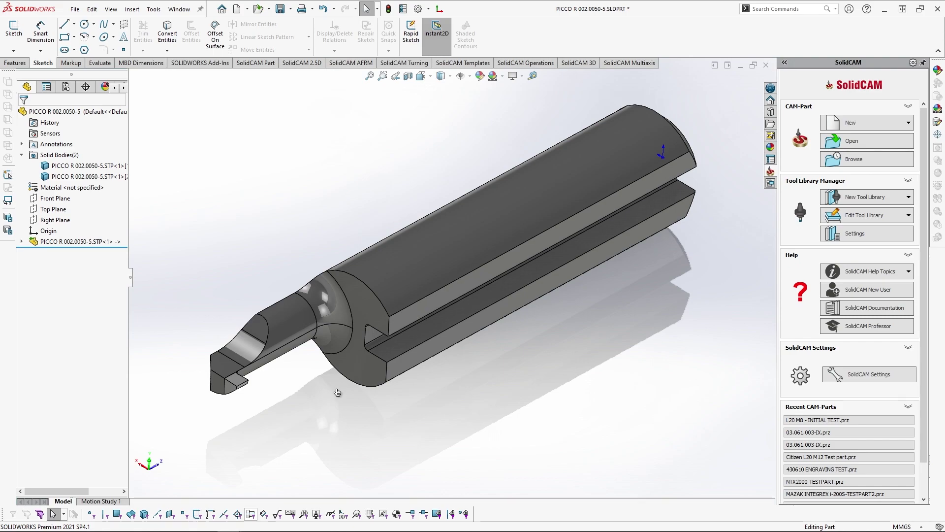
- Switch to the L20 M8 - INITIAL TEST assembly and open the CAM-Part's ToolKit
left_click(179, 9)
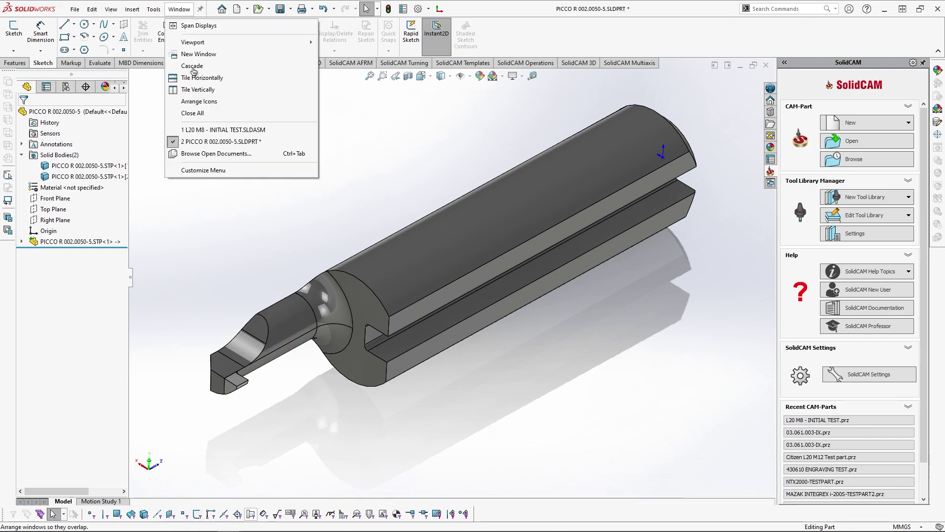
left_click(255, 303)
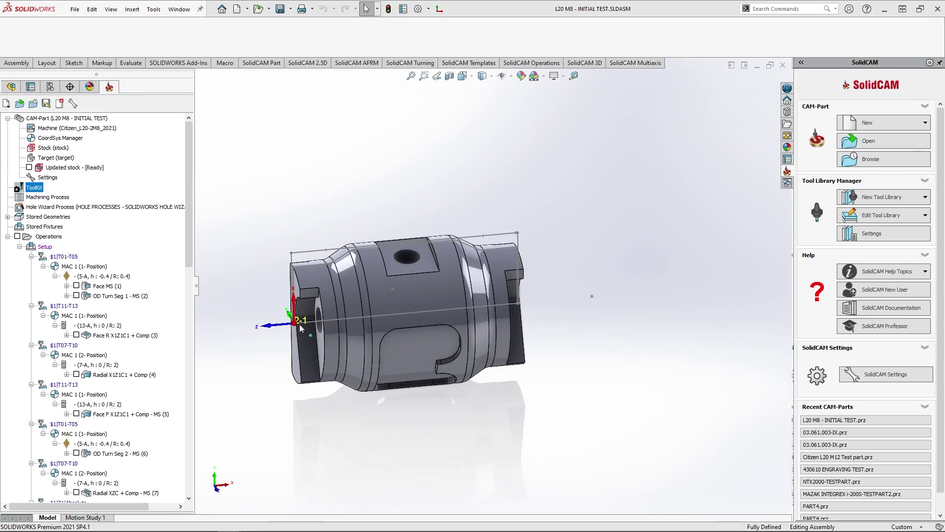
double_click(36, 191)
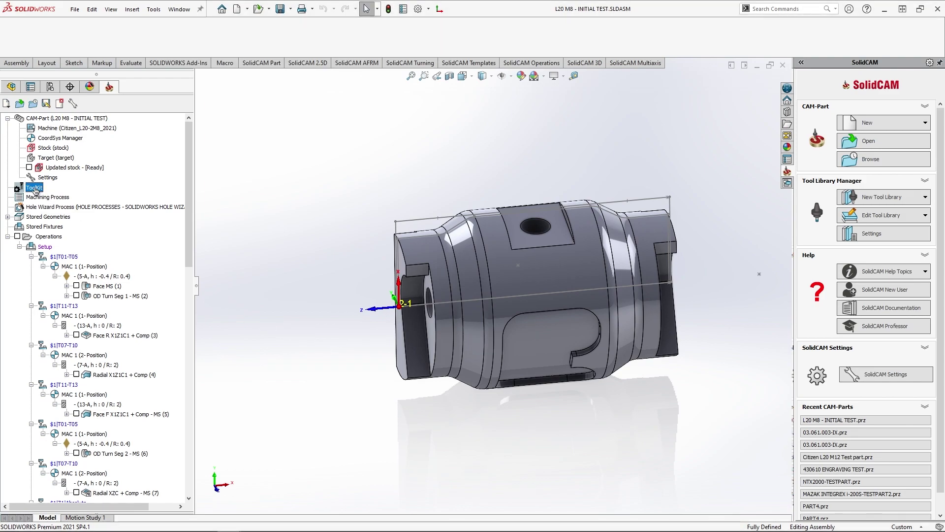
left_click_drag(327, 125, 316, 110)
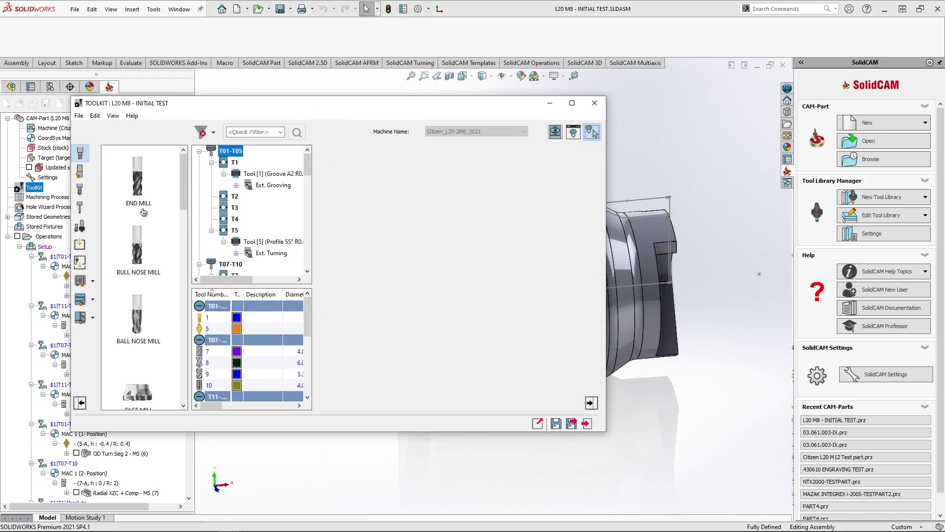
- Add a standard Int. Grooving turning tool to station T3 of the T01-T05 group
left_click(80, 171)
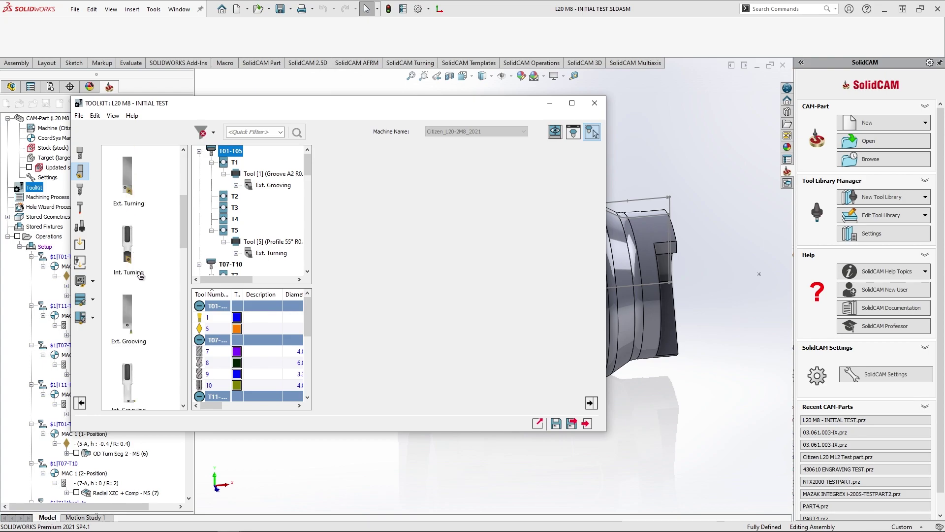
scroll(158, 302, "down", 3)
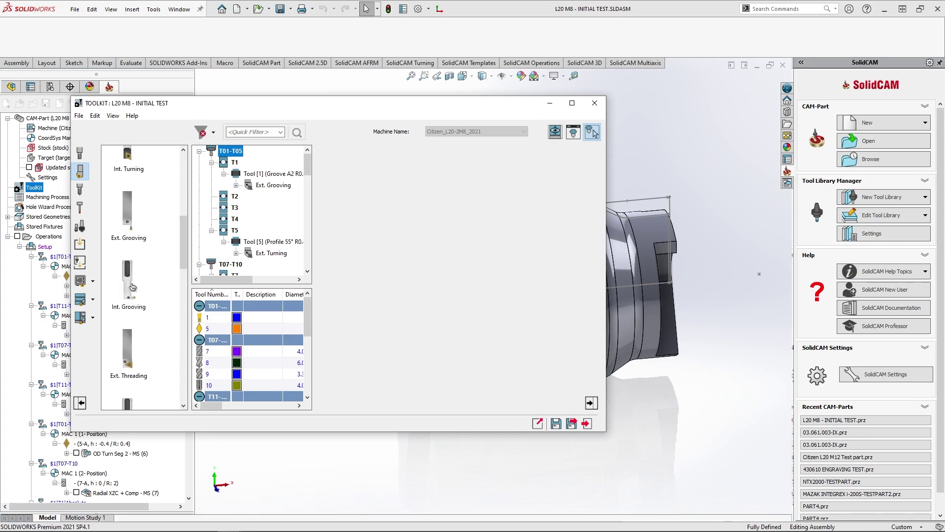
left_click_drag(128, 288, 251, 246)
left_click(262, 232)
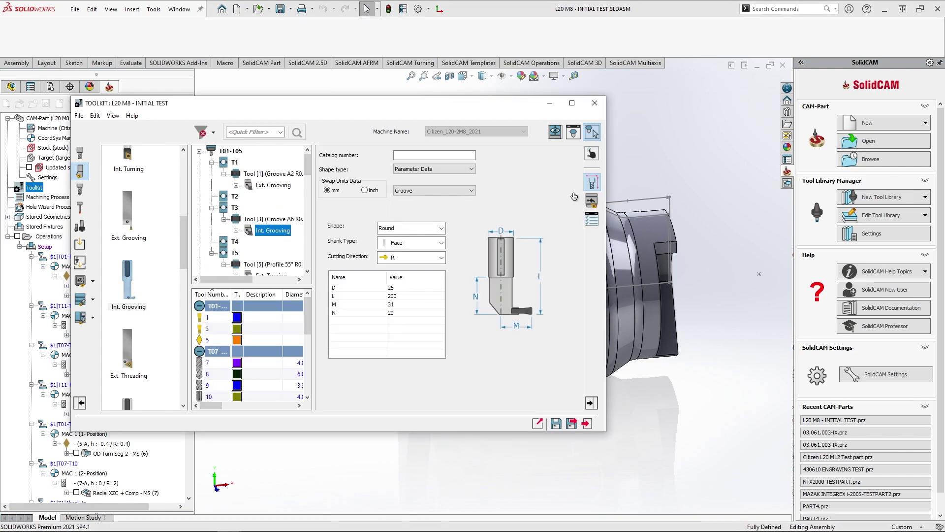
- Examine the internal grooving tool in the Tool Viewer, especially the insert and the Joint_1 coordinate system orientation
left_click(573, 132)
middle_click_drag(433, 277, 451, 318)
scroll(463, 293, "up", 2)
scroll(353, 256, "up", 1)
middle_click_drag(325, 218, 328, 240)
scroll(432, 311, "up", 5)
middle_click_drag(487, 345, 401, 311)
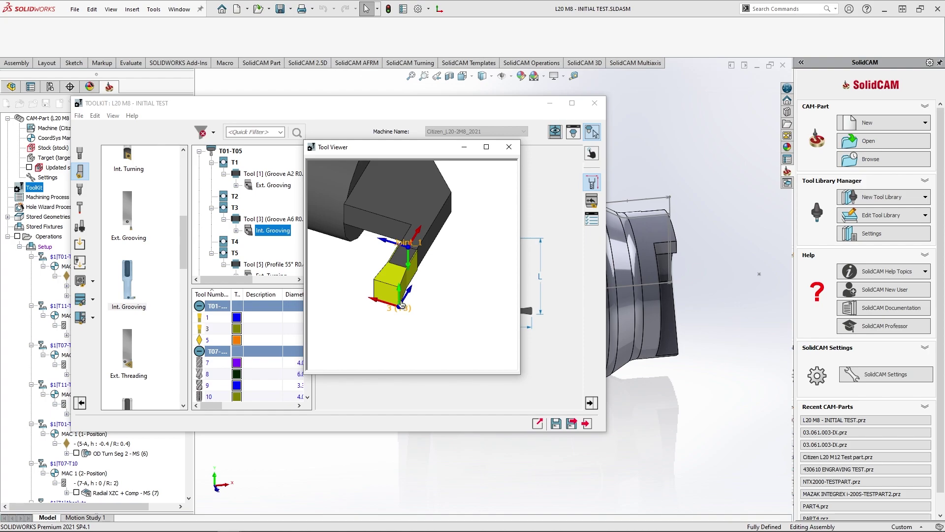
middle_click_drag(404, 306, 402, 298)
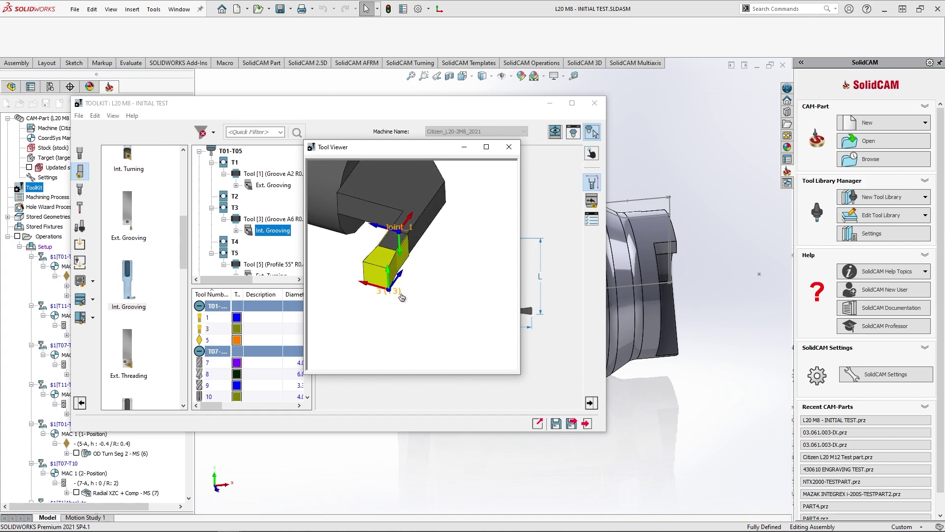
scroll(403, 284, "up", 5)
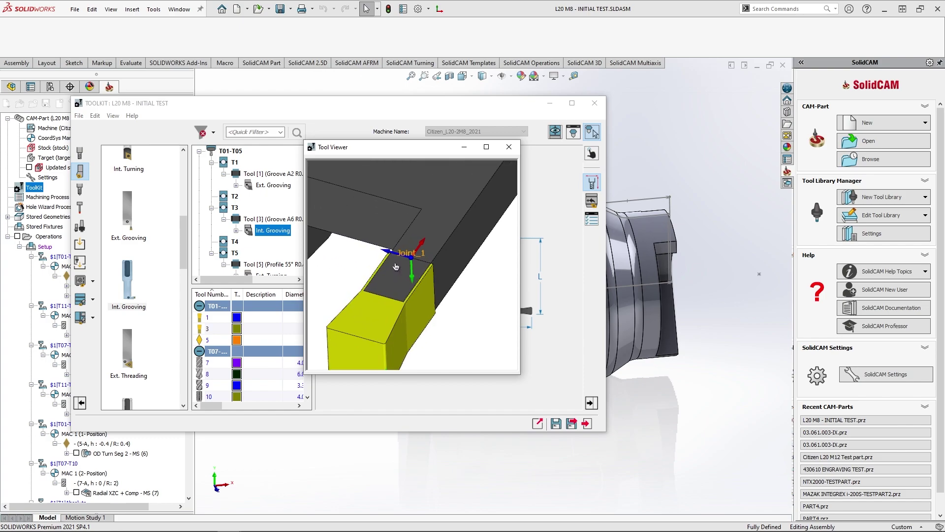
mouse_move(402, 265)
middle_mouse_down()
mouse_move(381, 272)
mouse_move(399, 279)
middle_mouse_up()
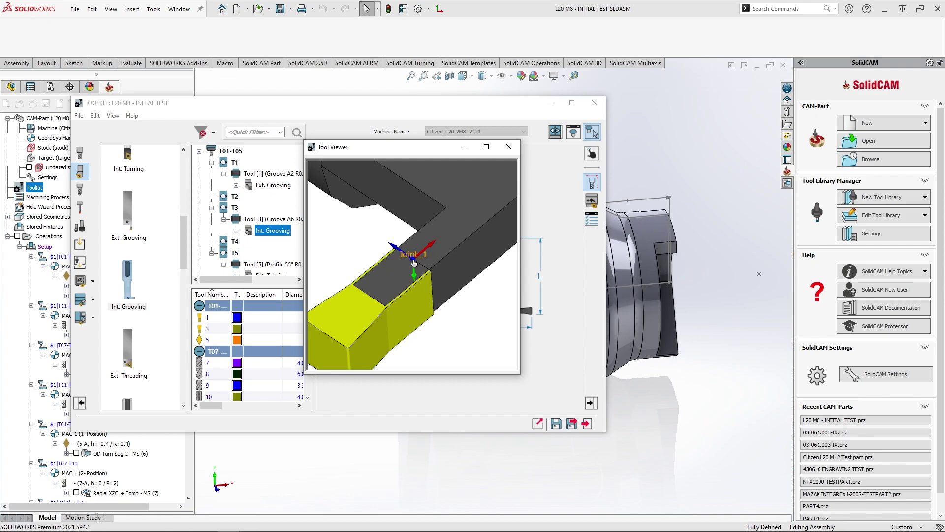
scroll(413, 271, "down", 3)
middle_click_drag(445, 300, 403, 298)
scroll(392, 282, "up", 2)
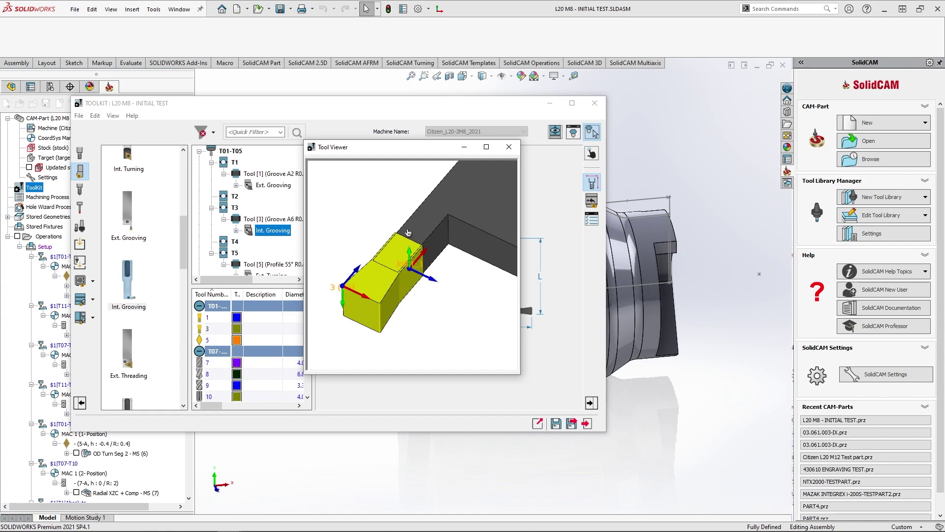
scroll(419, 290, "down", 4)
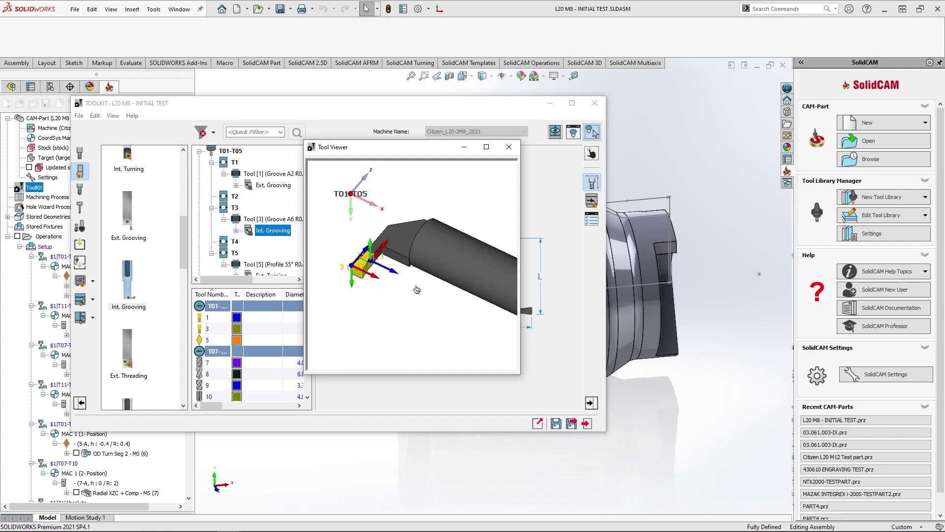
- Close the Tool Viewer and the ToolKit without saving, and return to the PICCO R 002.0050-5 part
left_click(509, 146)
left_click(587, 423)
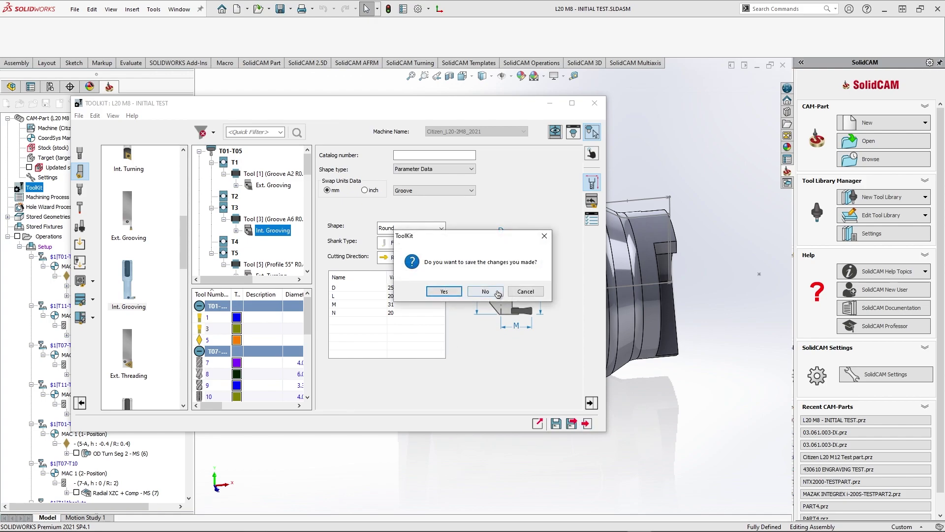
left_click(494, 293)
left_click(179, 9)
left_click(211, 141)
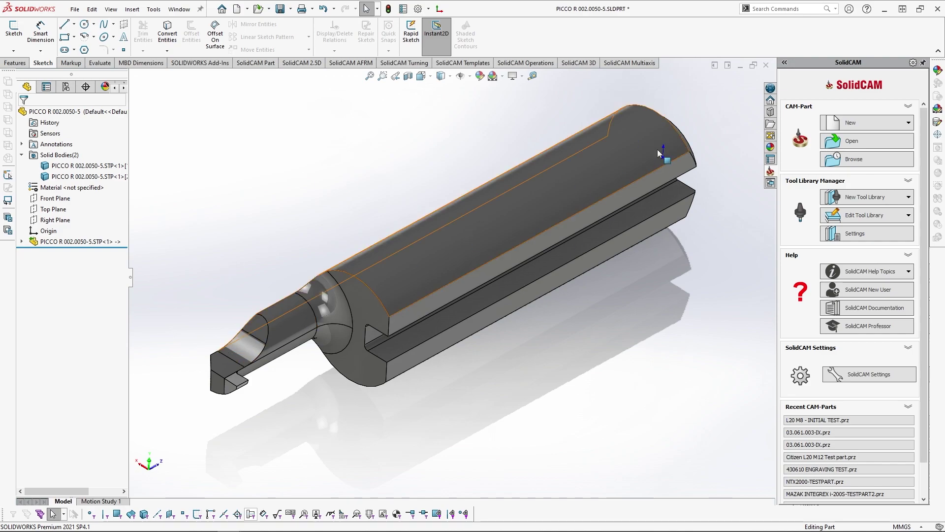
- Start a sketch on the flat top face of the cutting insert and view it face-on
scroll(246, 386, "down", 5)
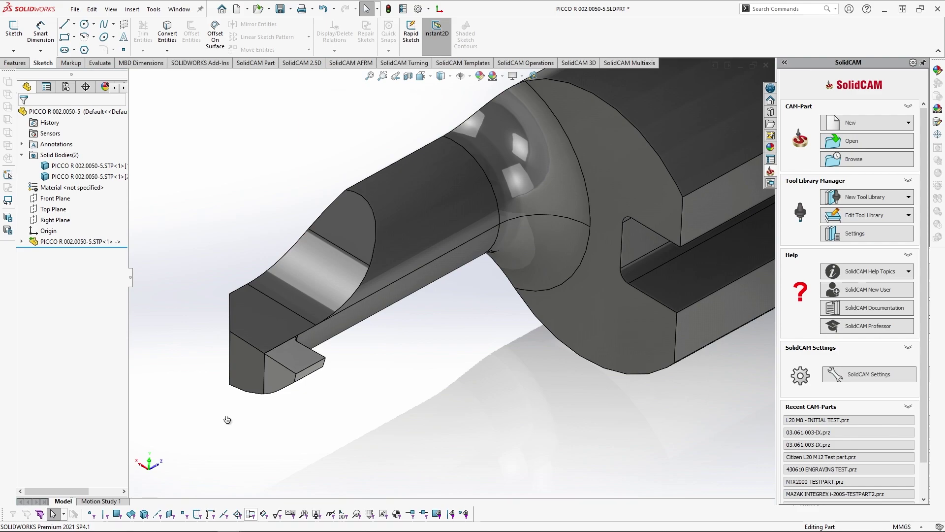
scroll(325, 339, "down", 5)
left_click(329, 294)
middle_click_drag(329, 294, 440, 304)
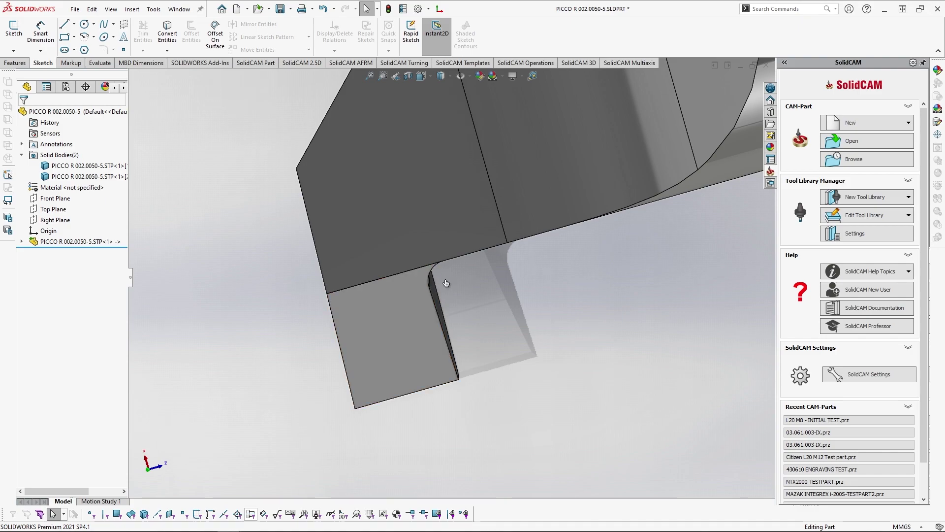
middle_click_drag(479, 315, 466, 254)
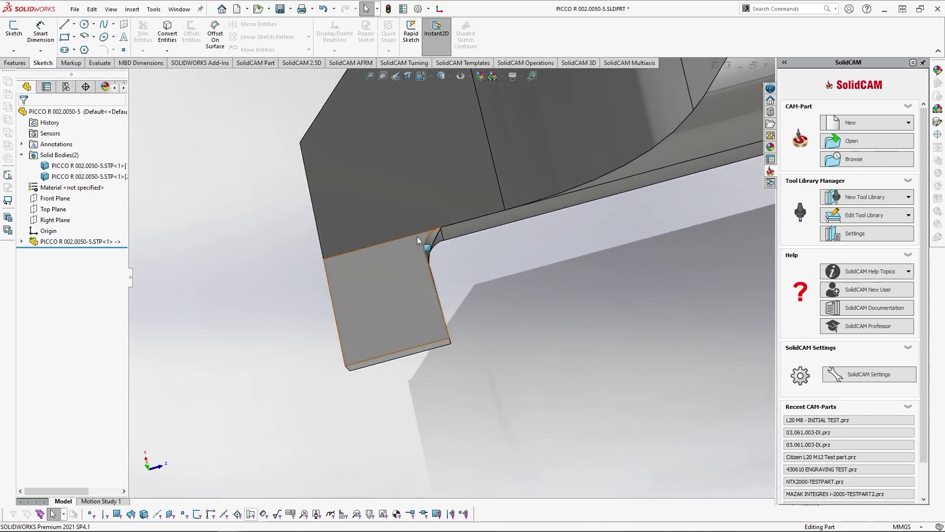
middle_click_drag(524, 312, 448, 327)
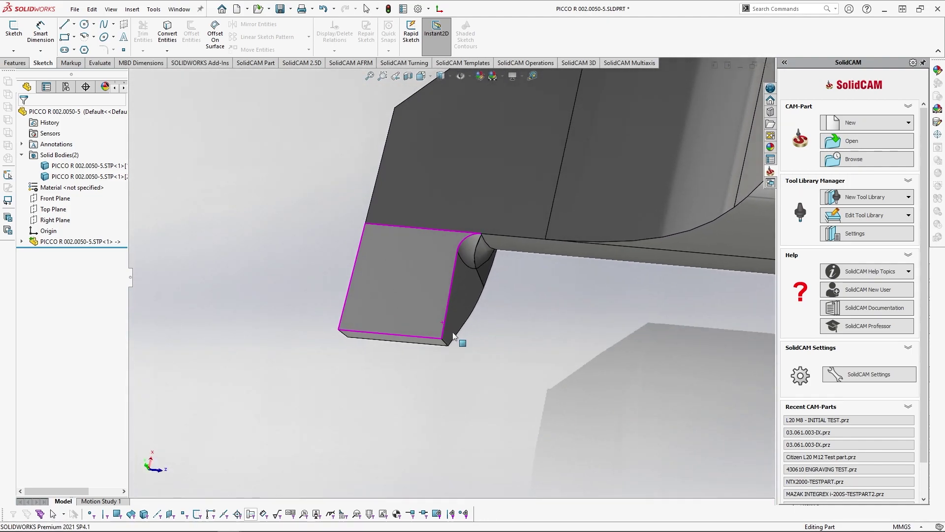
left_click(444, 270)
left_click(474, 242)
key("space")
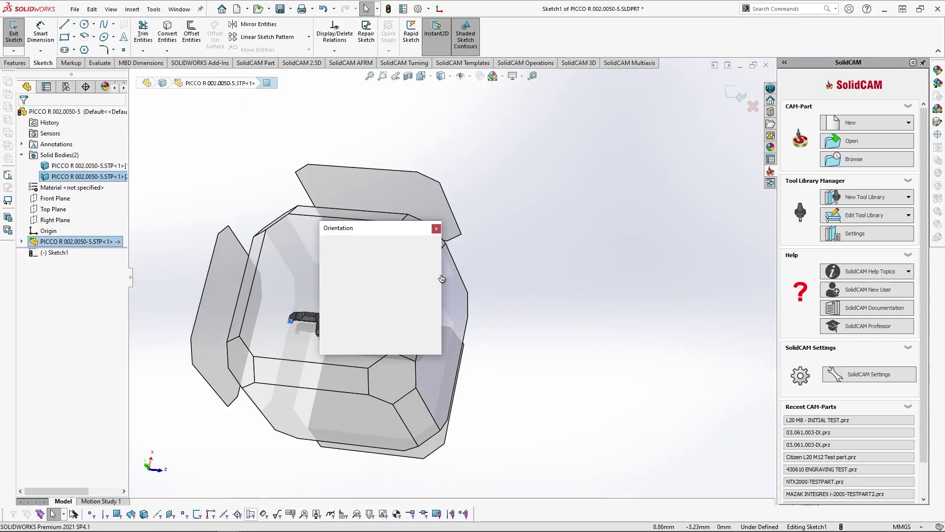
left_click(435, 284)
scroll(450, 122, "down", 8)
middle_click_drag(426, 167, 441, 291, "ctrl")
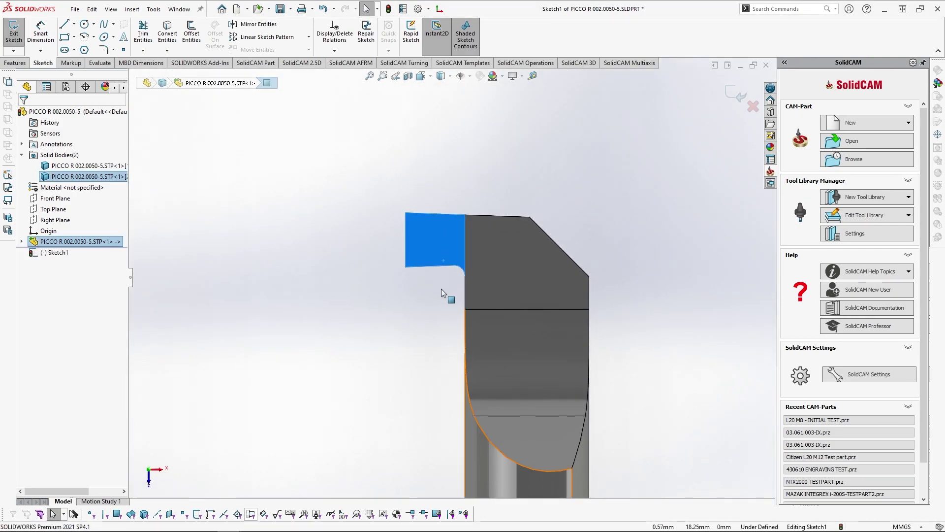
- Convert the insert's straight edge beside the corner fillet into the sketch
scroll(441, 290, "down", 4)
scroll(477, 267, "up", 1)
left_click(413, 267)
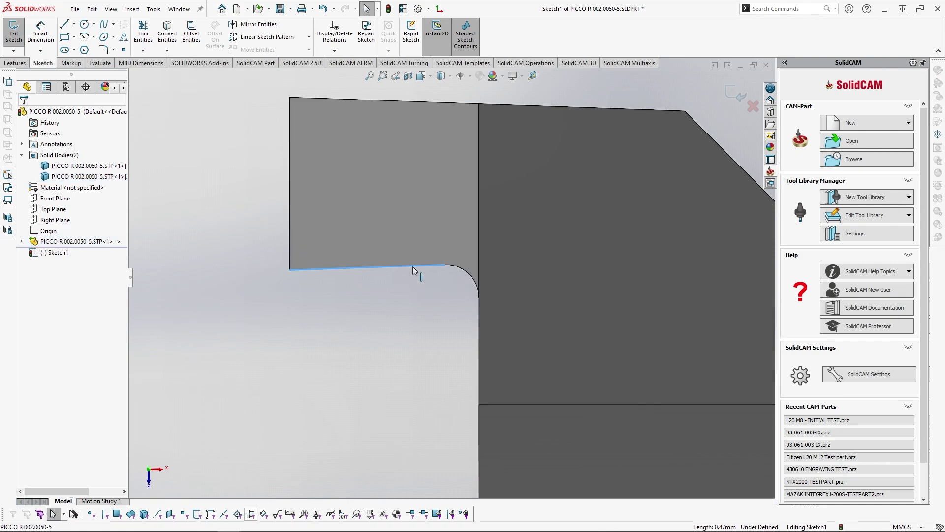
left_click(167, 34)
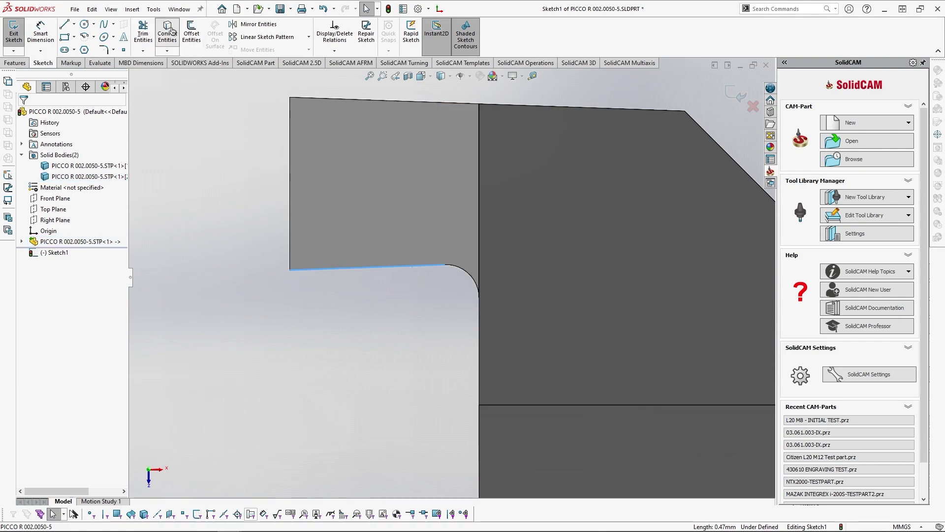
- Draw a slightly sloped line about 0.1 mm long from the converted edge's fillet end to the insert's boundary with the holder
left_click(64, 24)
left_click(444, 265)
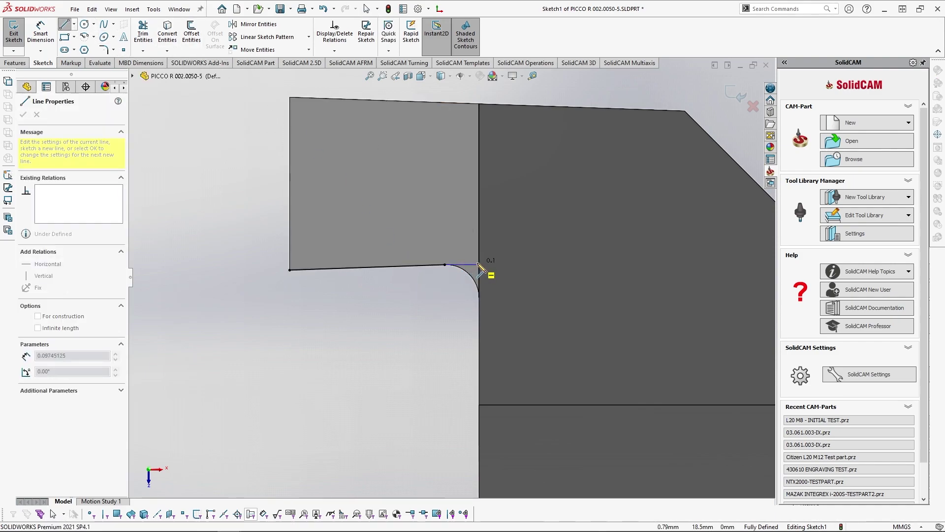
left_click(479, 259)
key("Escape")
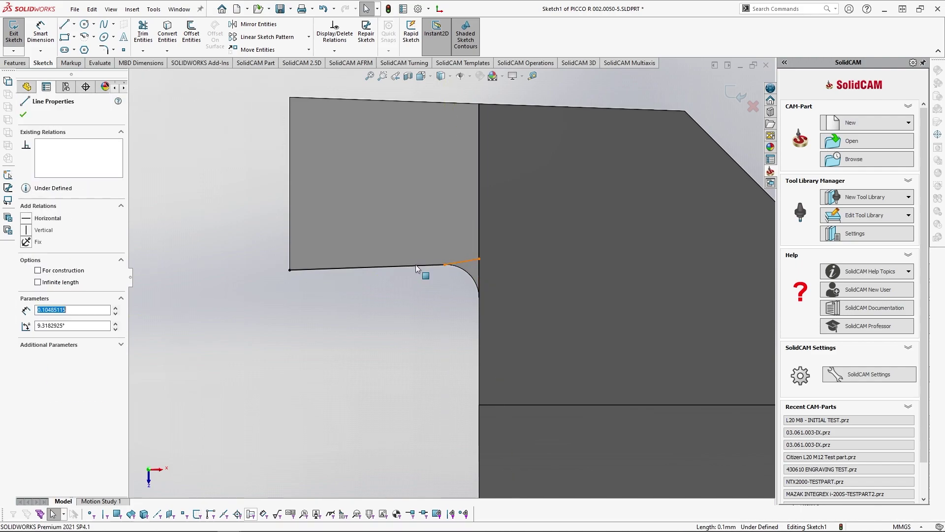
- Make the short sketched line collinear with the converted insert edge and finish the sketch
left_click(417, 267, "ctrl")
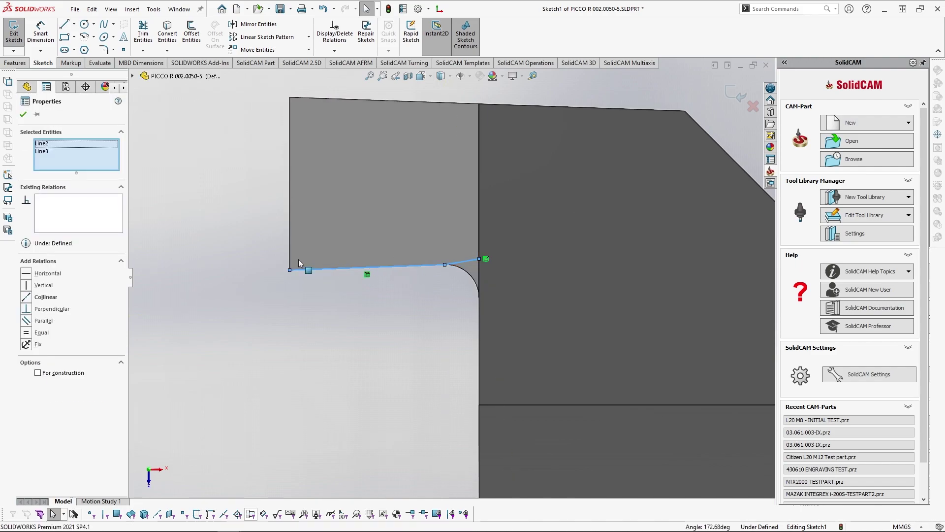
left_click(41, 297)
left_click(380, 267)
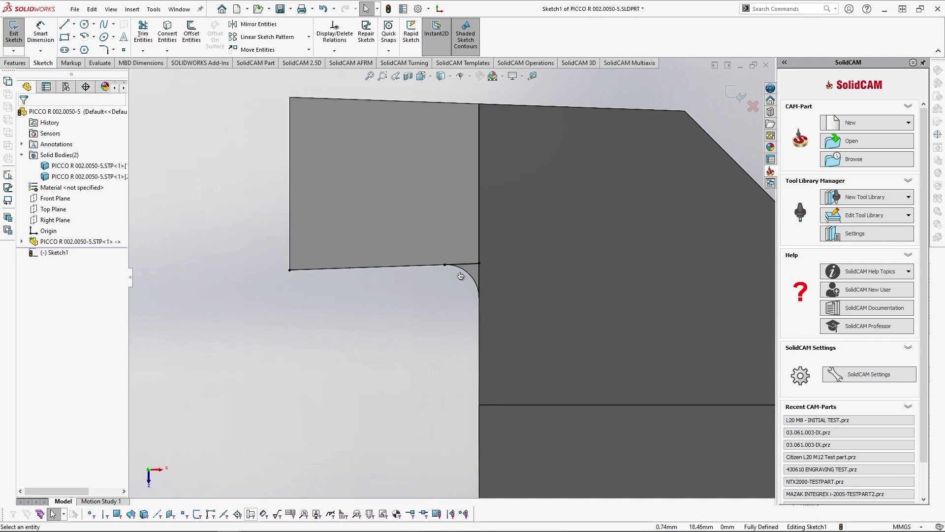
left_click(735, 97)
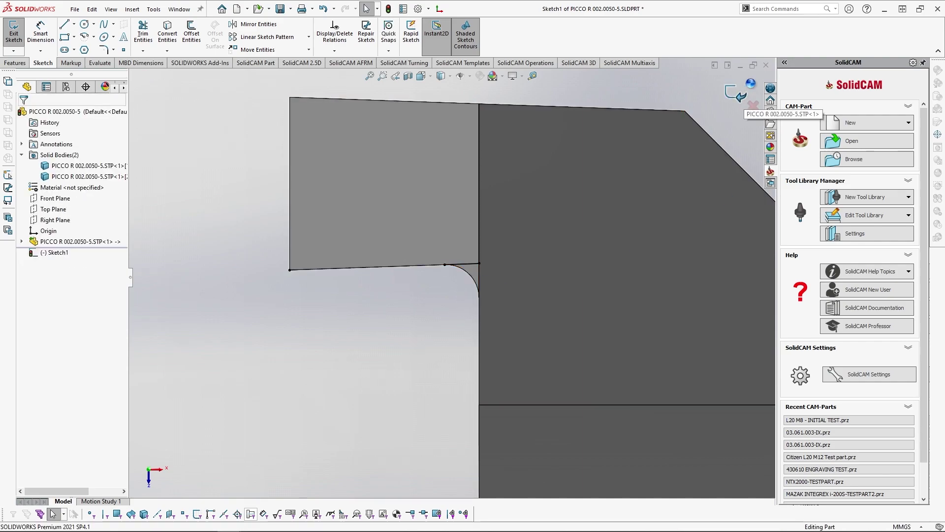
- Split all bodies using the finished sketch as the trim tool, keeping all three resulting bodies
left_click(825, 9)
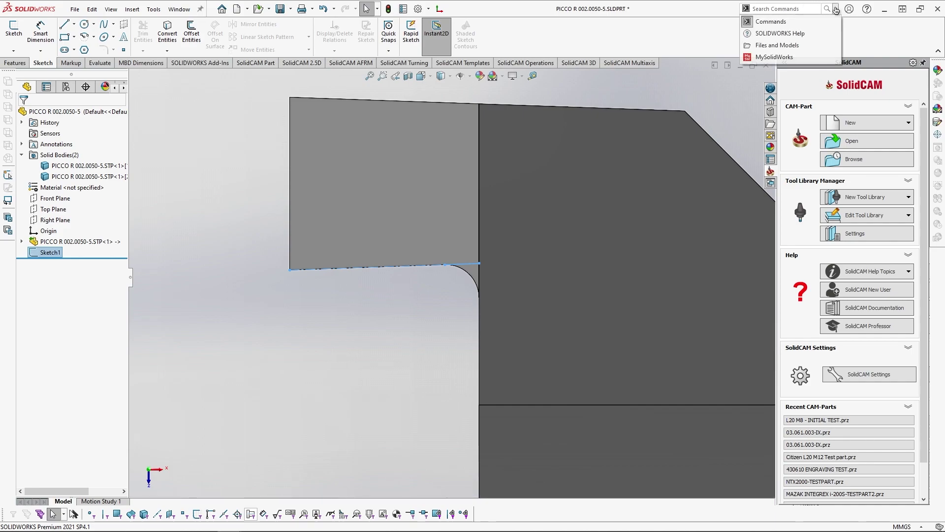
left_click(780, 21)
type("s")
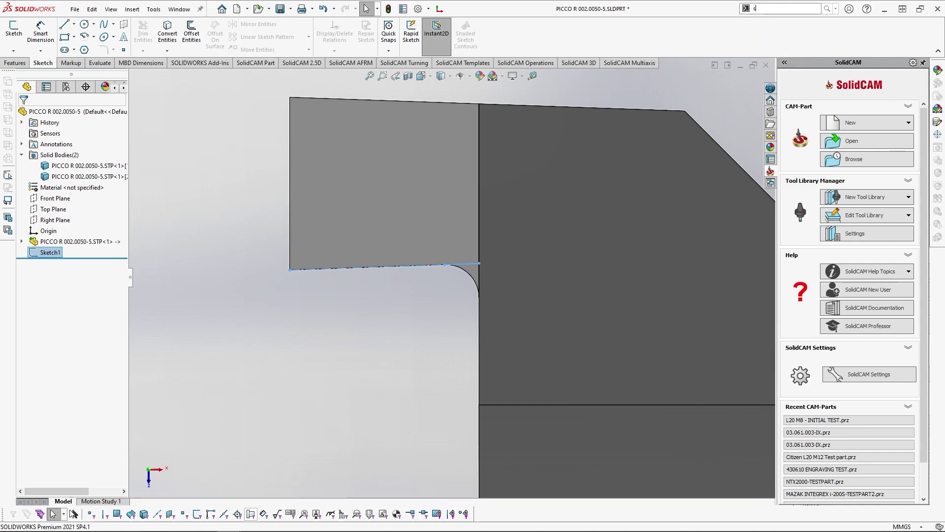
type("plit")
left_click(765, 22)
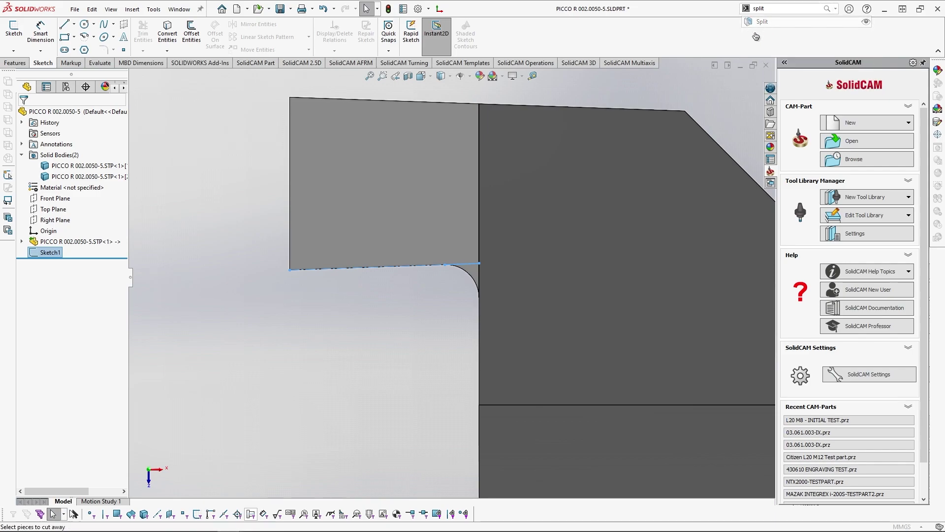
left_click(474, 340)
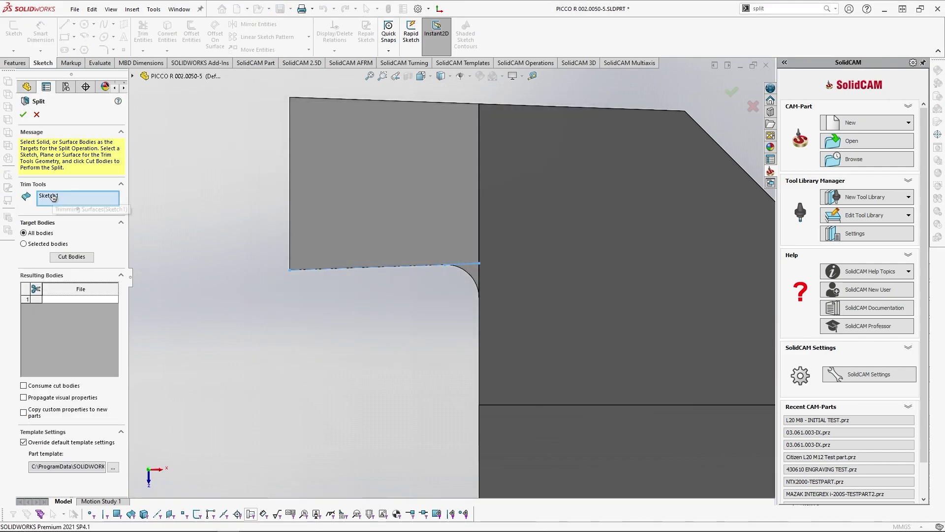
left_click(71, 256)
middle_click_drag(474, 329, 397, 397)
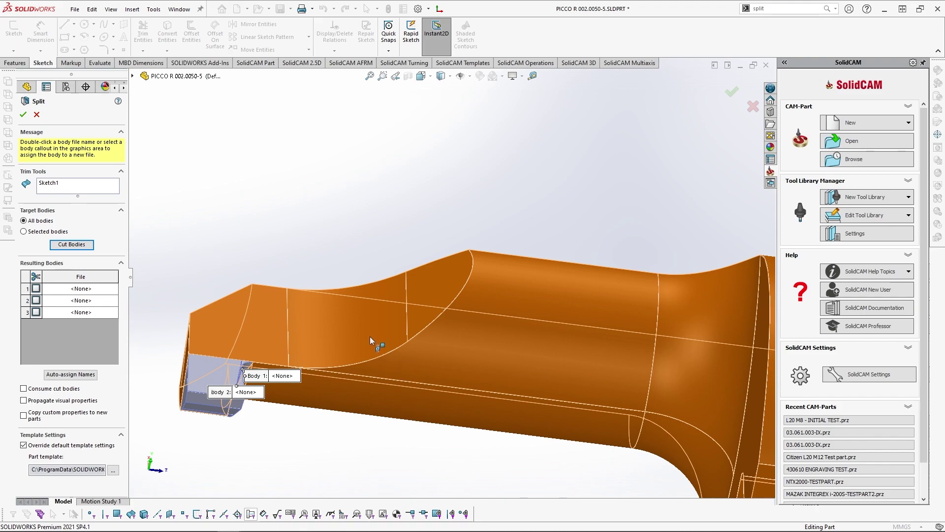
left_click(371, 335)
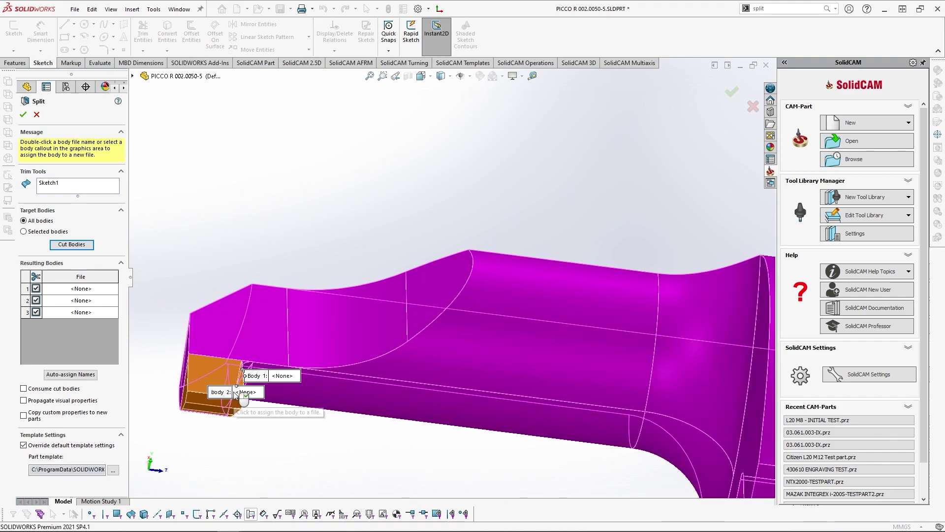
left_click(23, 116)
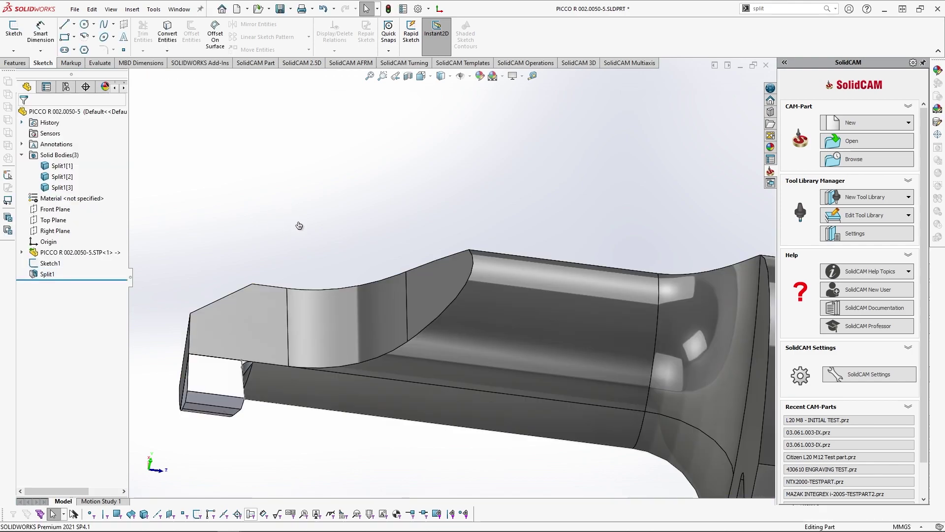
- Combine the holder body and the small fillet body, Split1[1] and Split1[3], with the Add operation
middle_click_drag(283, 306, 212, 359)
left_click(62, 176)
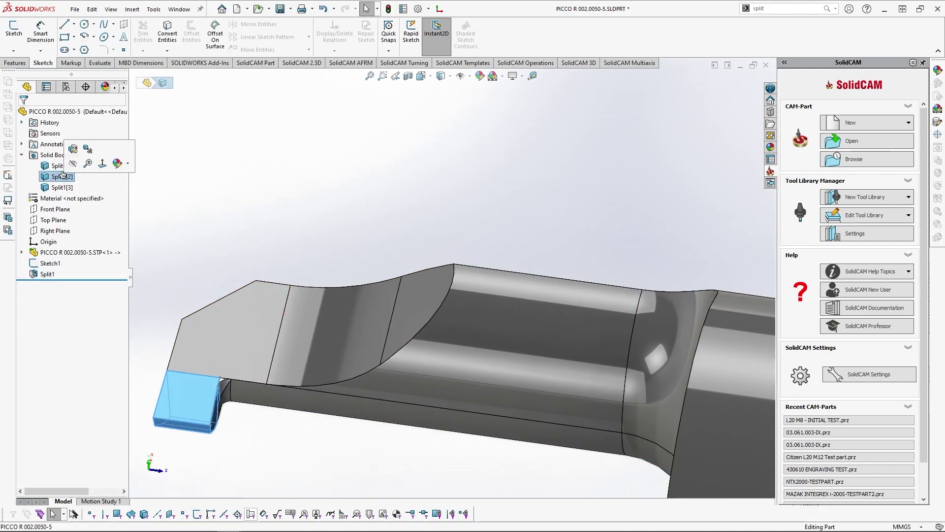
left_click(62, 188)
left_click(371, 210)
left_click(247, 356)
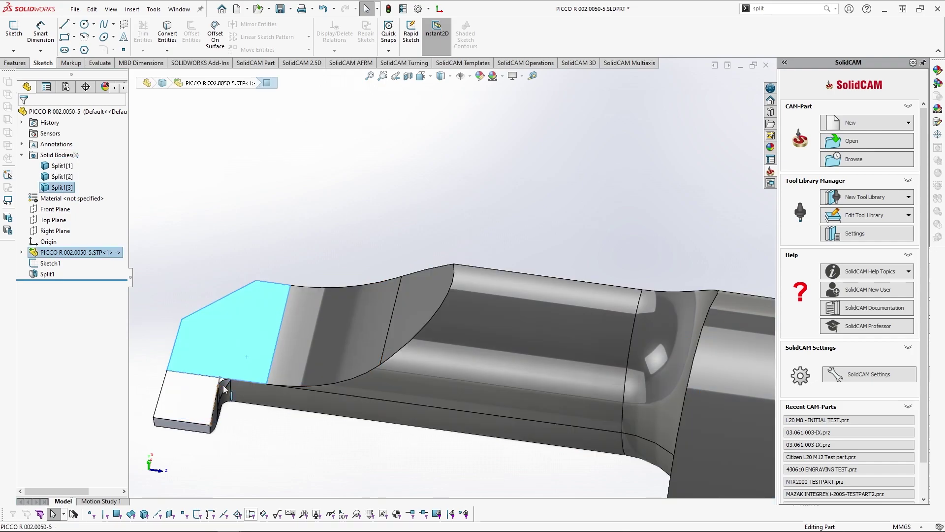
left_click(57, 176)
left_click(61, 187)
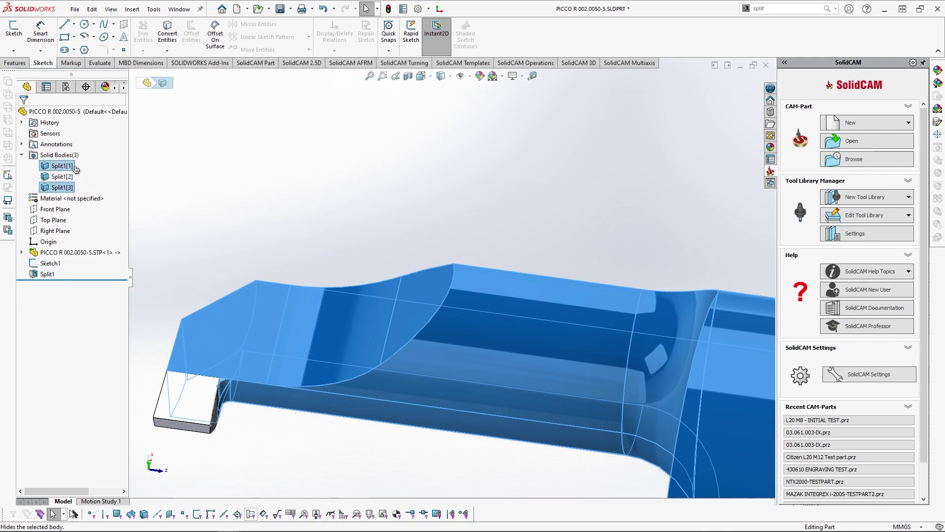
type("comb")
key("Return")
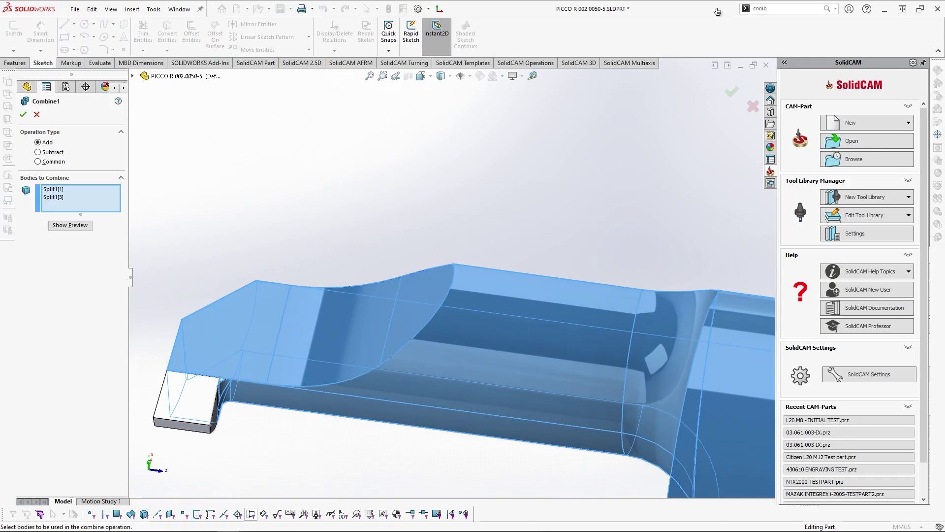
left_click(23, 116)
- Examine the two remaining bodies and inspect the insert's front corners and cutting edge up close
left_click(68, 168)
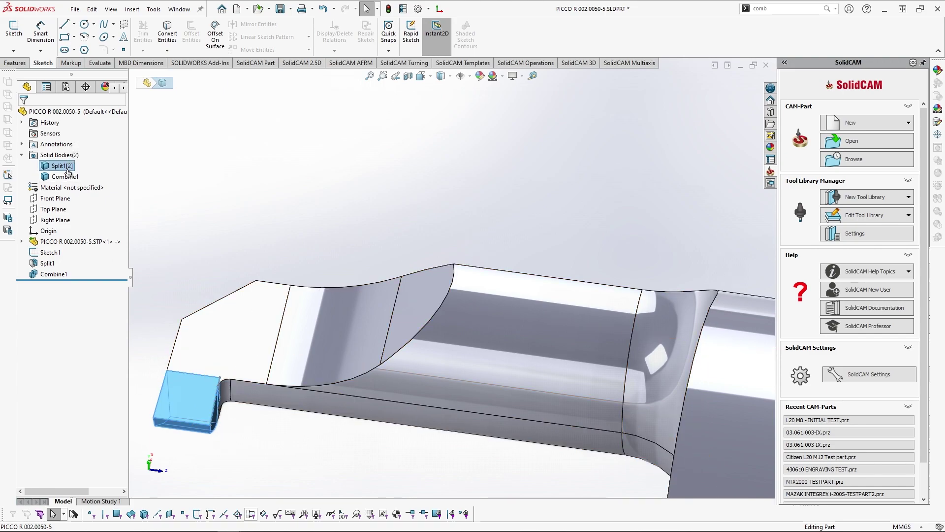
left_click(66, 177)
left_click(300, 273)
scroll(147, 445, "down", 5)
middle_click_drag(274, 335, 342, 357, "ctrl")
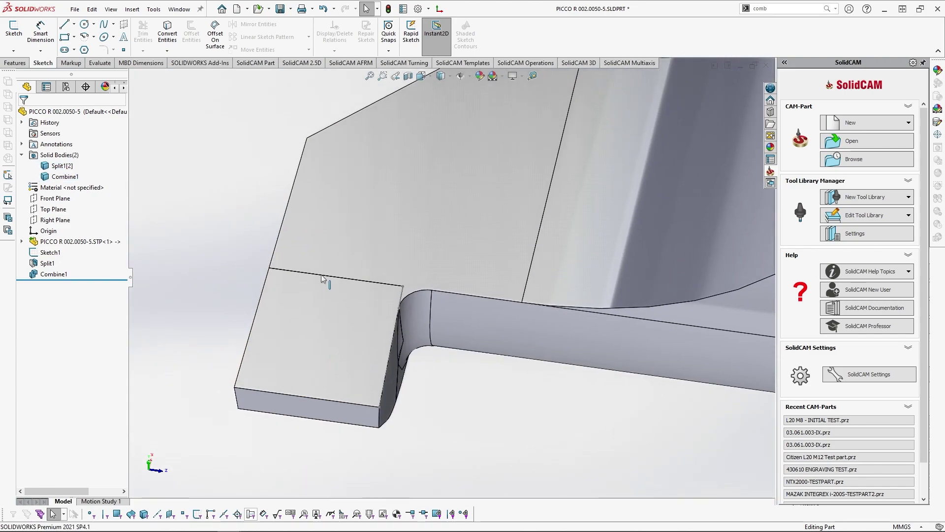
middle_click_drag(344, 325, 357, 408)
scroll(357, 408, "up", 4)
scroll(411, 362, "down", 2)
middle_click_drag(421, 292, 427, 321)
scroll(426, 339, "down", 2)
scroll(469, 355, "down", 4)
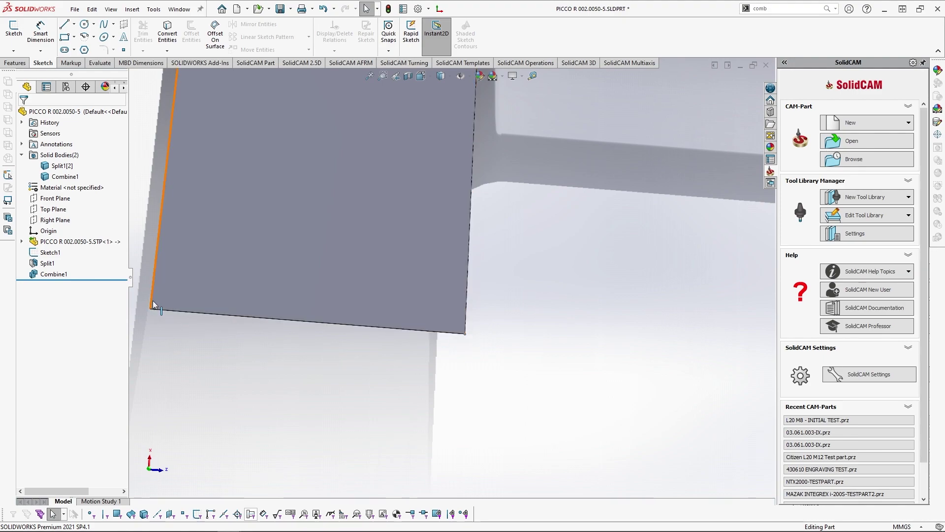
scroll(476, 340, "up", 3)
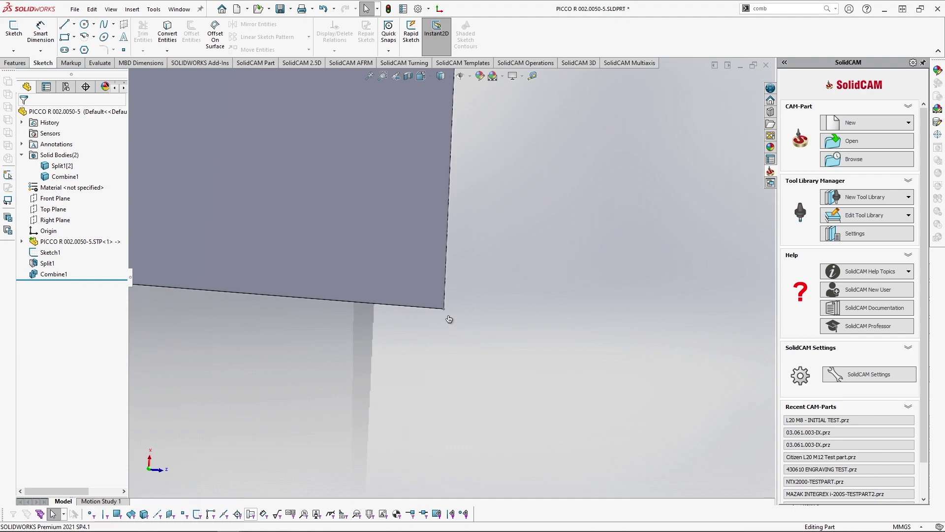
middle_click_drag(460, 329, 464, 353)
- Create a reference coordinate system at the part origin at the shank's rear end, leaving the axis references empty
scroll(473, 351, "up", 3)
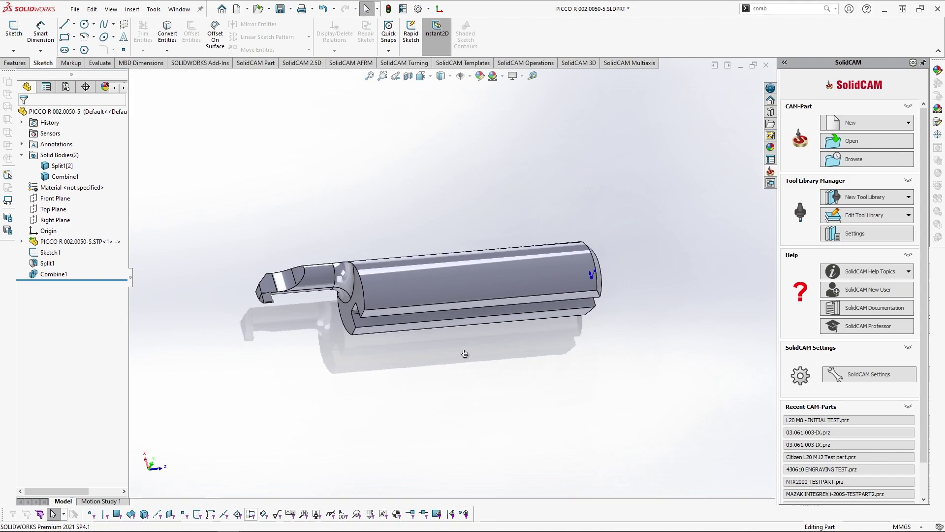
left_click(592, 274)
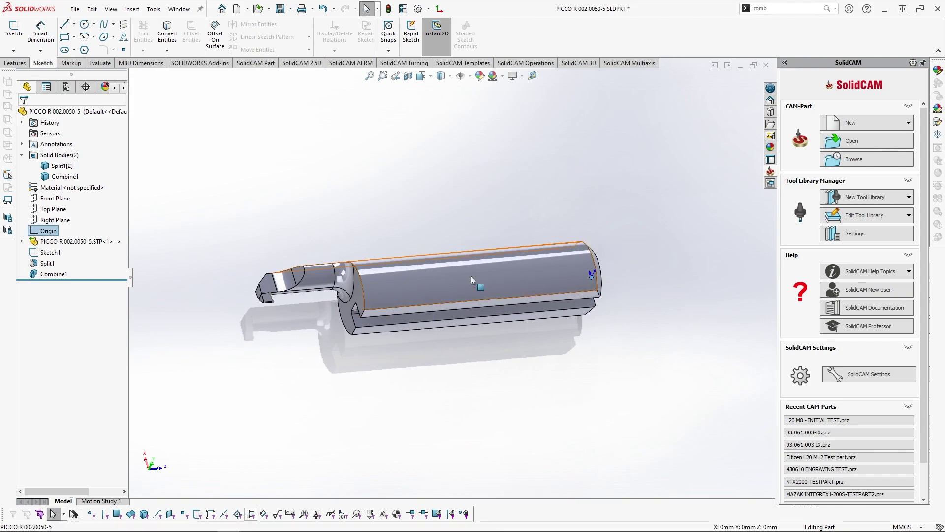
left_click(133, 10)
mouse_move(165, 135)
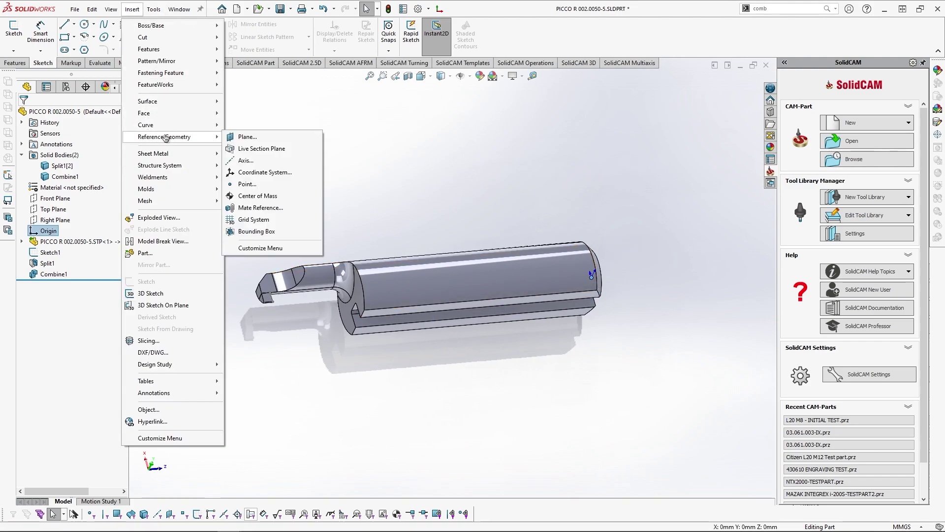
left_click(259, 173)
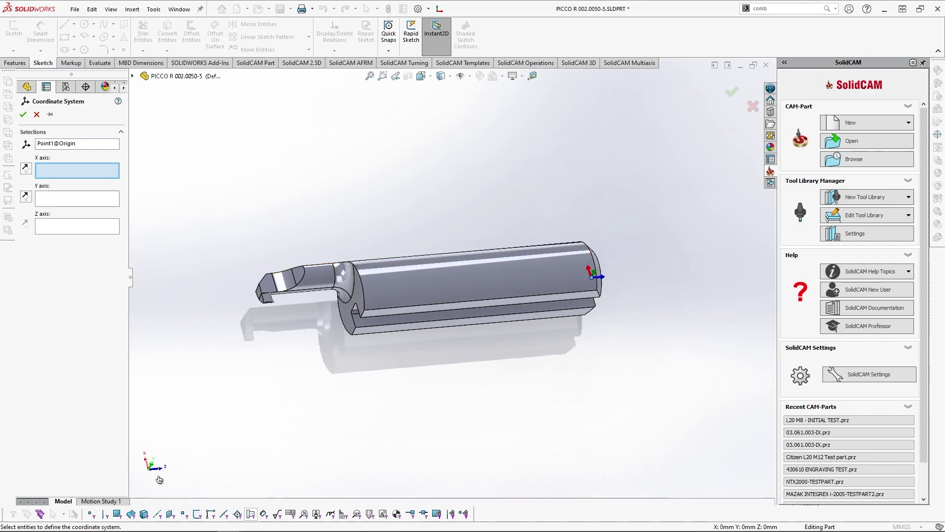
scroll(603, 291, "down", 5)
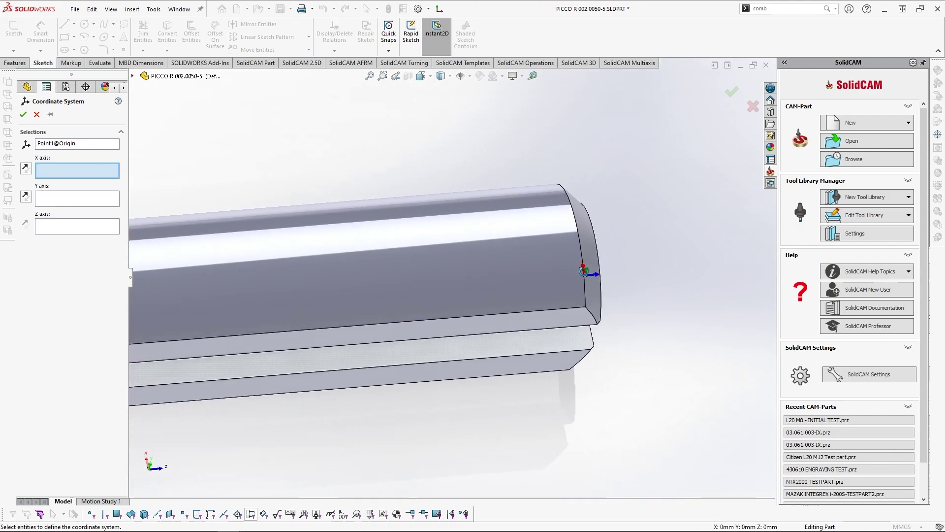
scroll(595, 289, "up", 10)
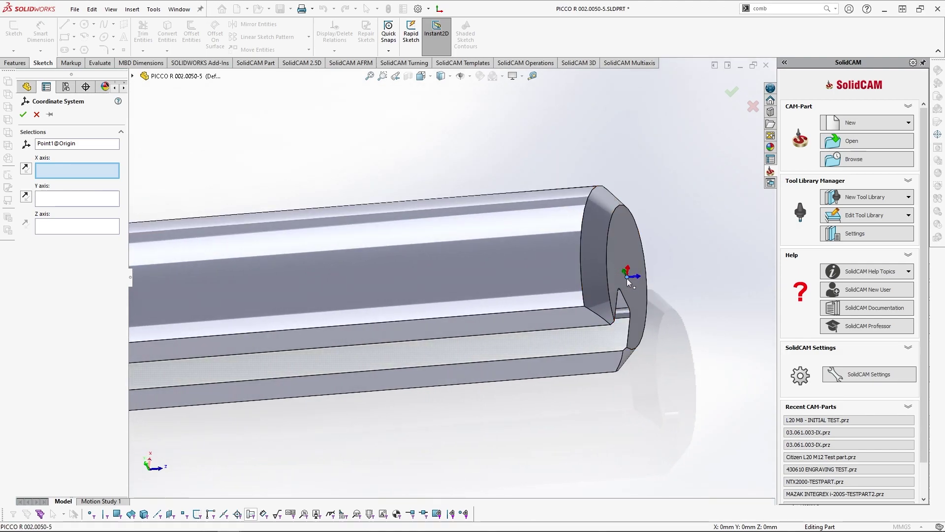
middle_click_drag(287, 301, 215, 239)
scroll(216, 240, "down", 2)
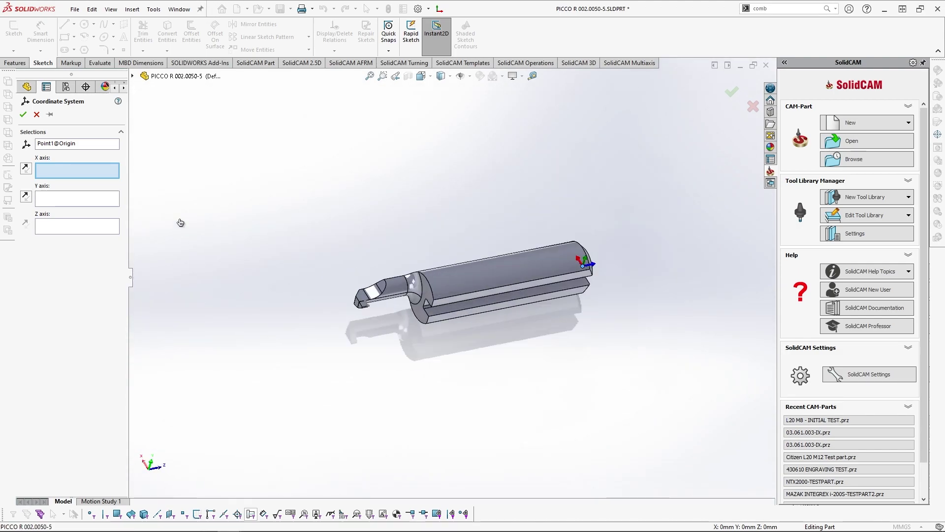
left_click(23, 114)
- Start a new sketch on the flat top face of the cutting insert
scroll(402, 304, "down", 6)
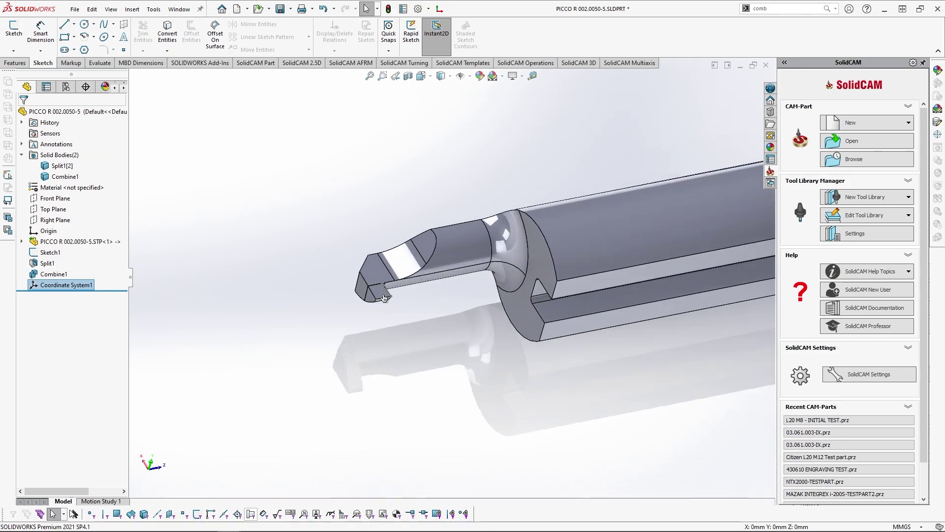
scroll(397, 282, "down", 3)
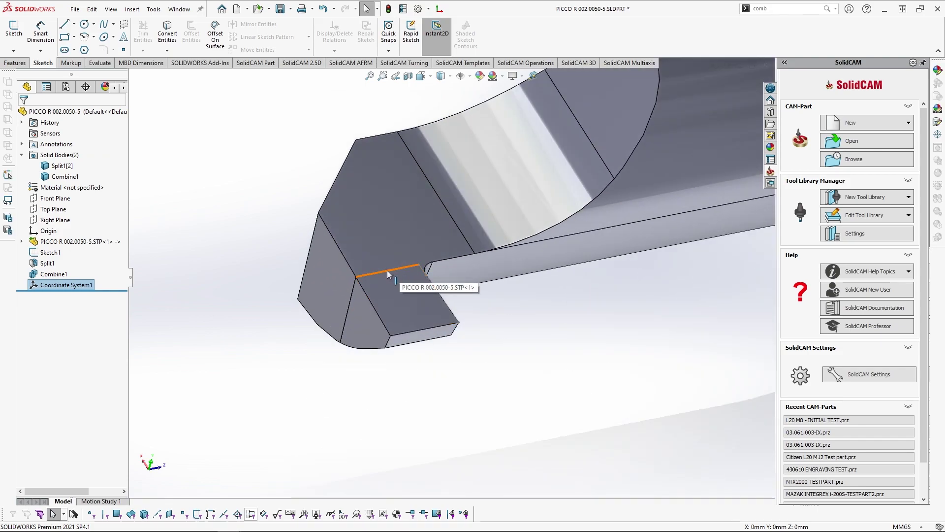
left_click(386, 270)
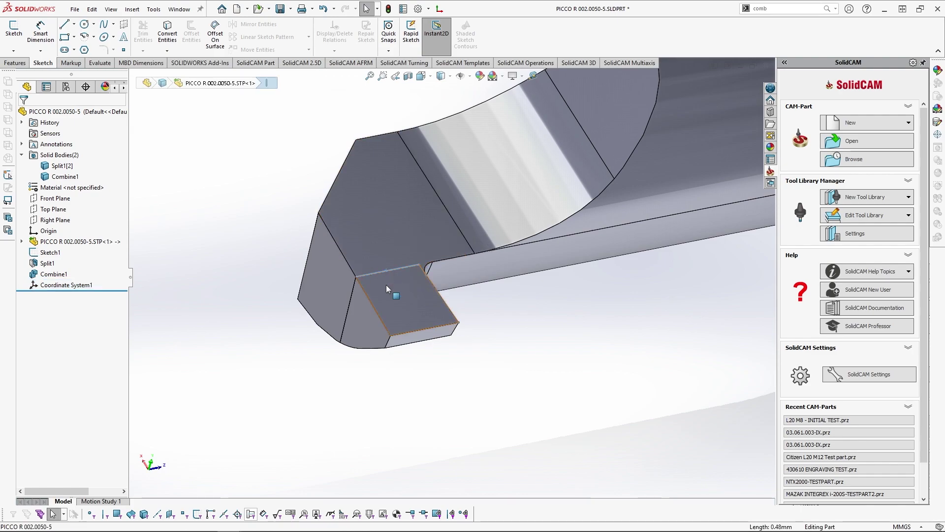
left_click(424, 284)
left_click(441, 249)
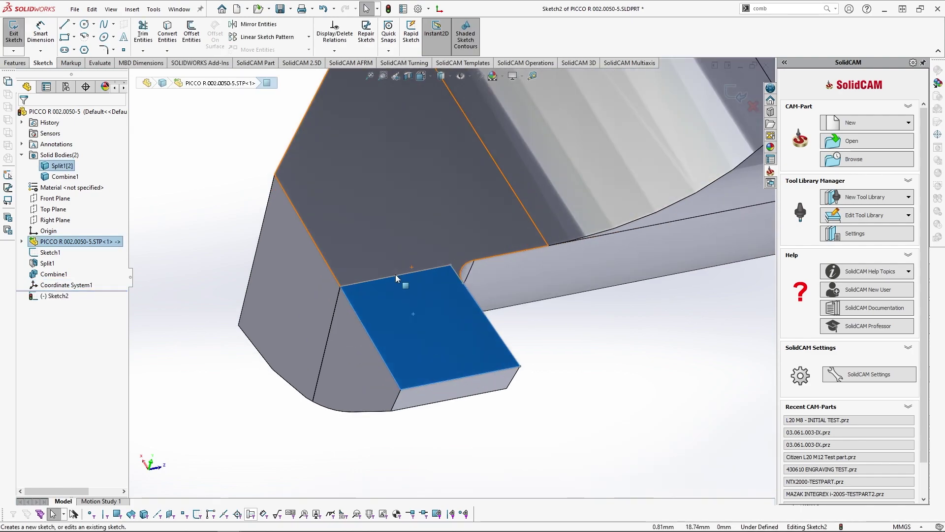
- Draw a line about 0.16 mm long from the midpoint of the insert's boundary edge into the holder
key("l")
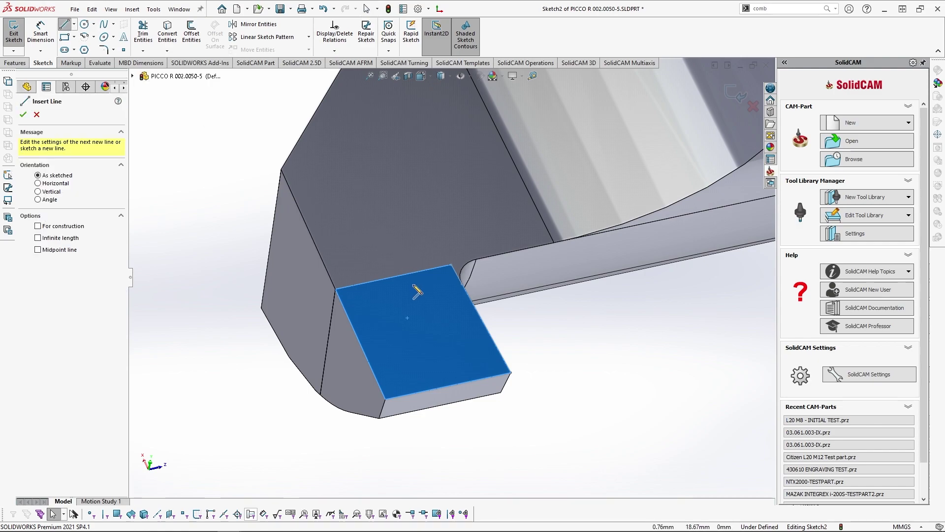
left_click(393, 277)
left_click(378, 247)
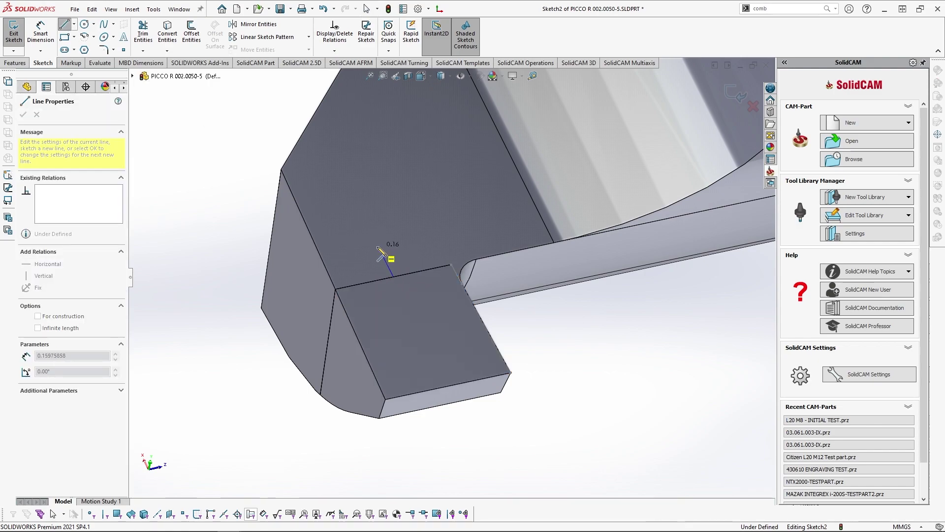
key("Escape")
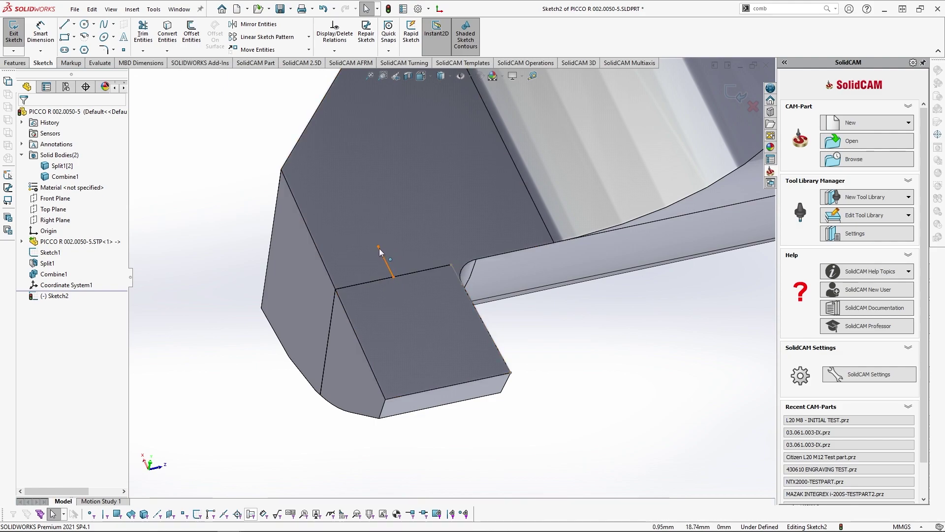
- Inspect the short sketch line on the insert, including square to the sketch plane, and finish the sketch
middle_click_drag(410, 293, 393, 274)
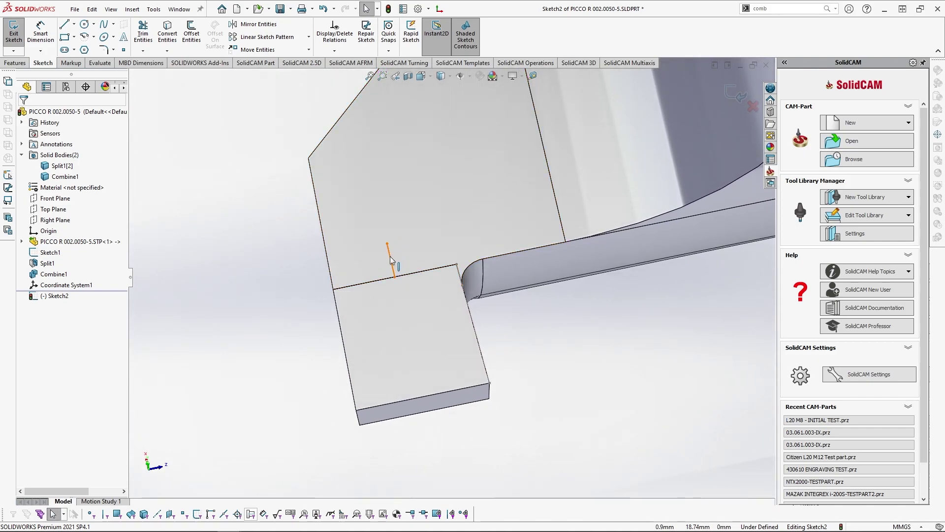
middle_click_drag(389, 296, 400, 369)
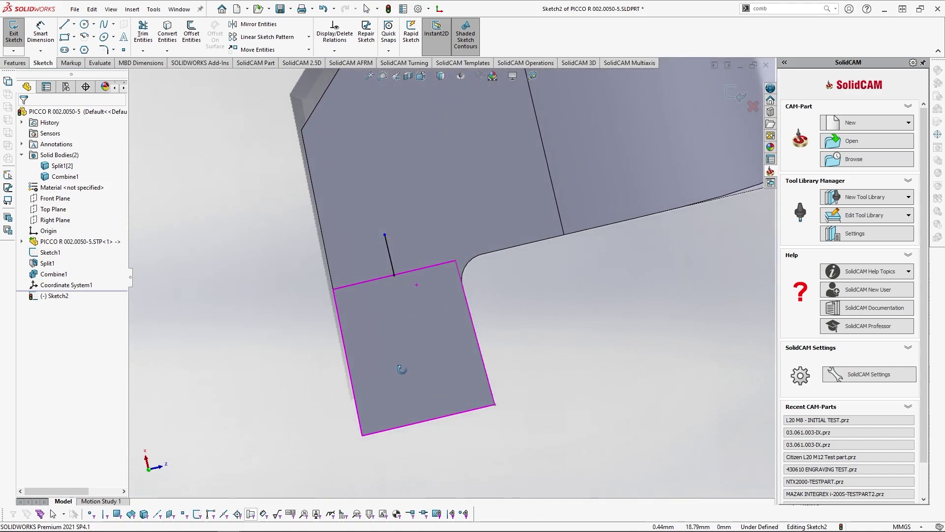
key("space")
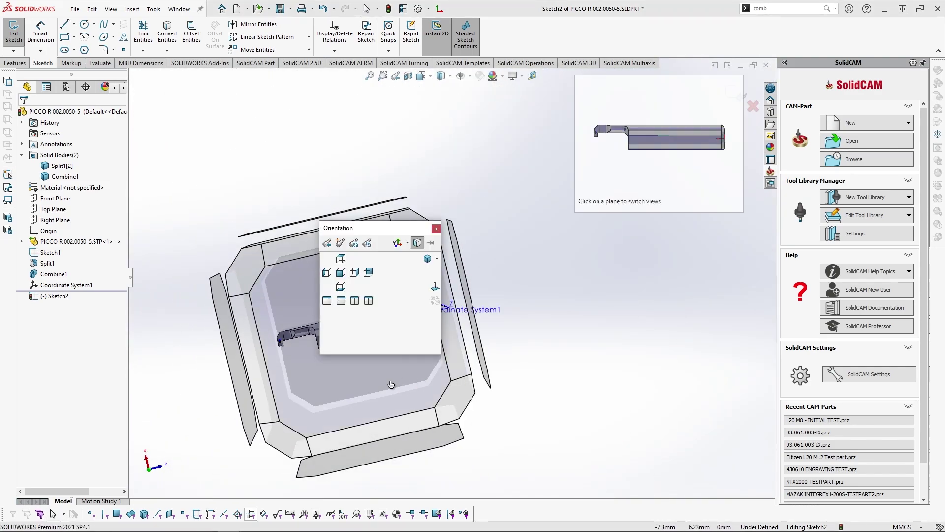
left_click(391, 384)
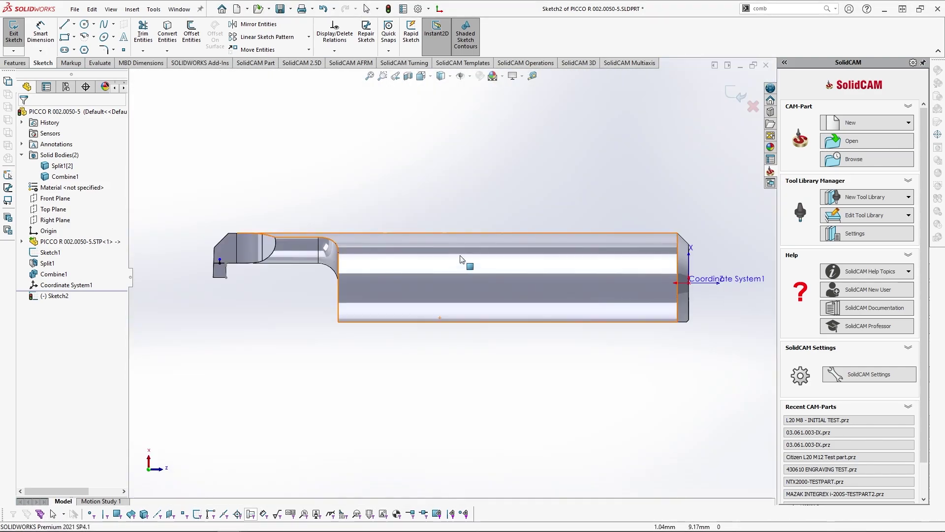
scroll(223, 268, "down", 6)
scroll(338, 292, "up", 5)
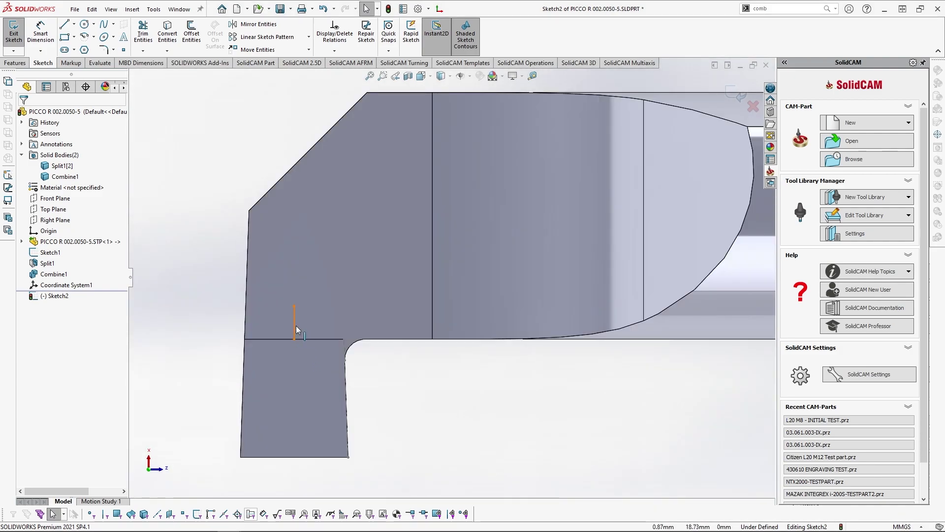
scroll(297, 326, "up", 5)
mouse_move(441, 385)
middle_mouse_down()
mouse_move(438, 317)
mouse_move(524, 241)
middle_mouse_up()
left_click(723, 100)
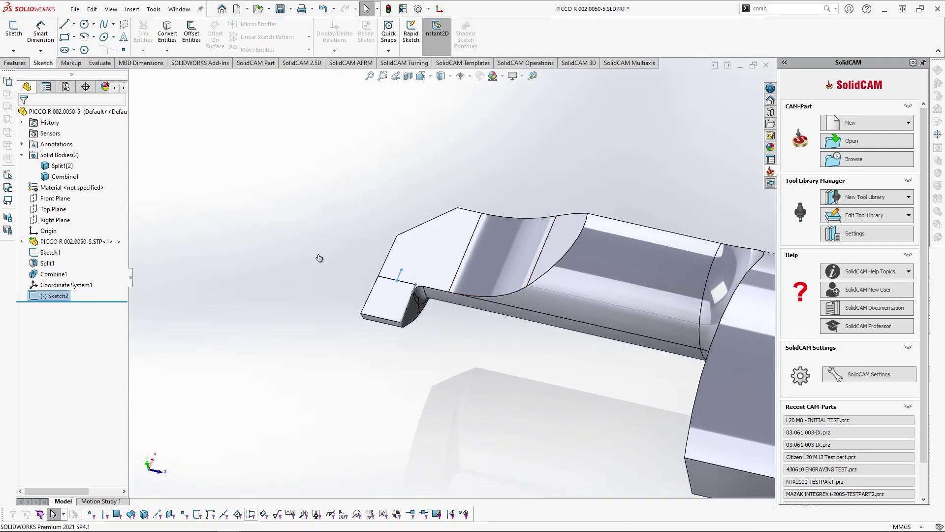
- Create a coordinate system at the short line's start point, with Sketch2 as X axis and the insert's flat top face as Z axis
right_click(332, 275)
mouse_move(388, 311)
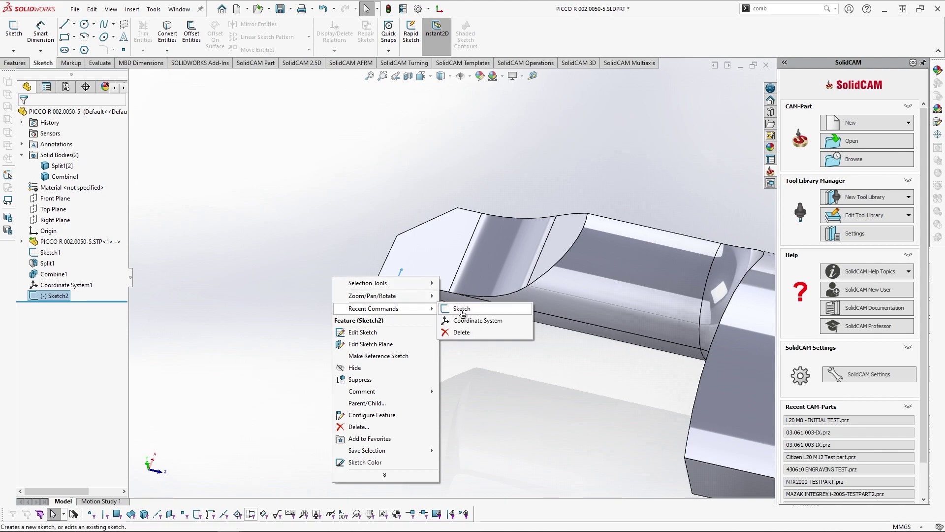
left_click(451, 319)
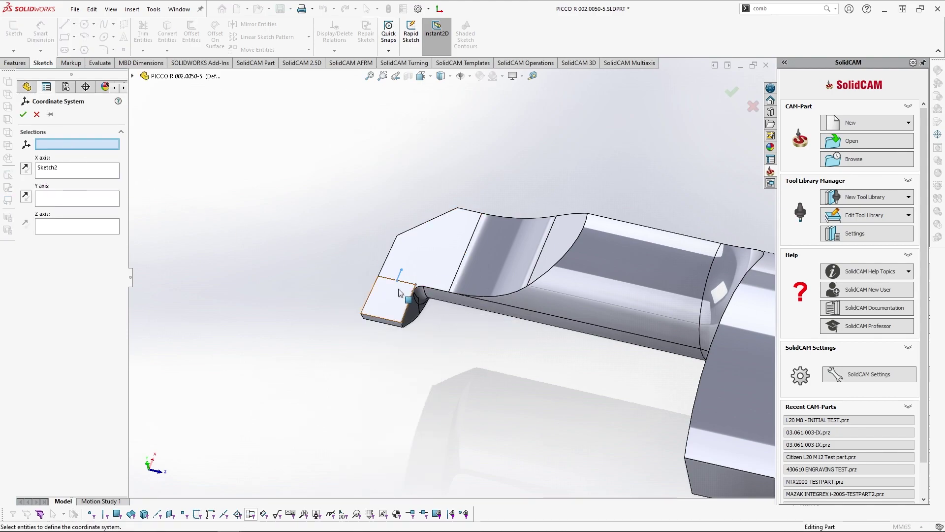
scroll(400, 294, "down", 2)
left_click(410, 268)
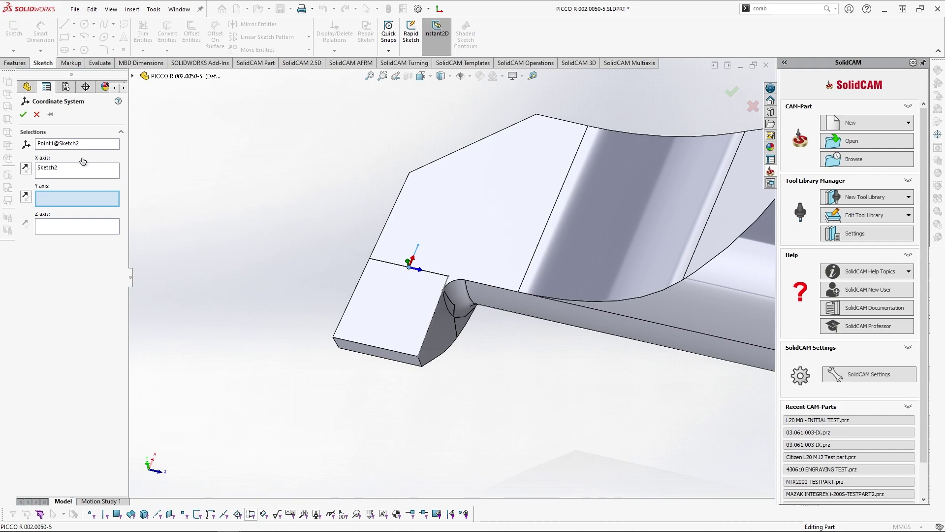
left_click(67, 171)
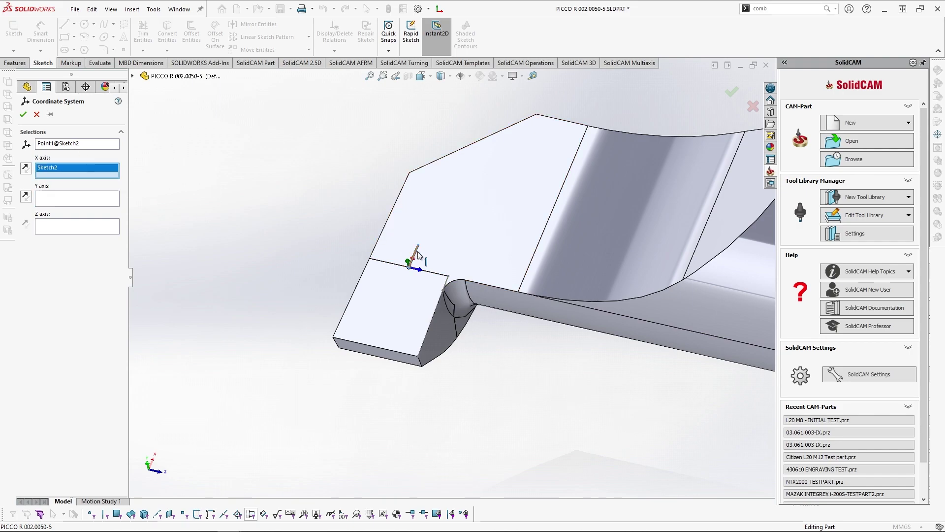
left_click(64, 229)
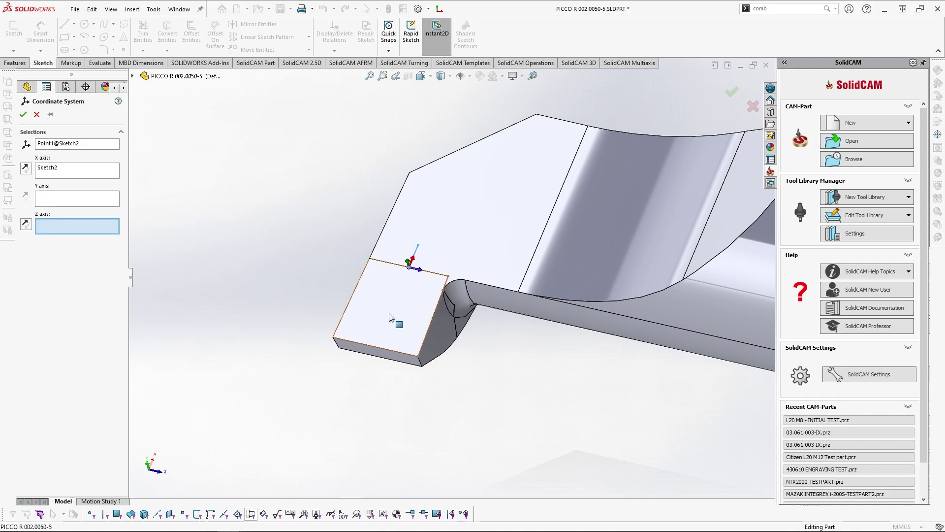
left_click(395, 315)
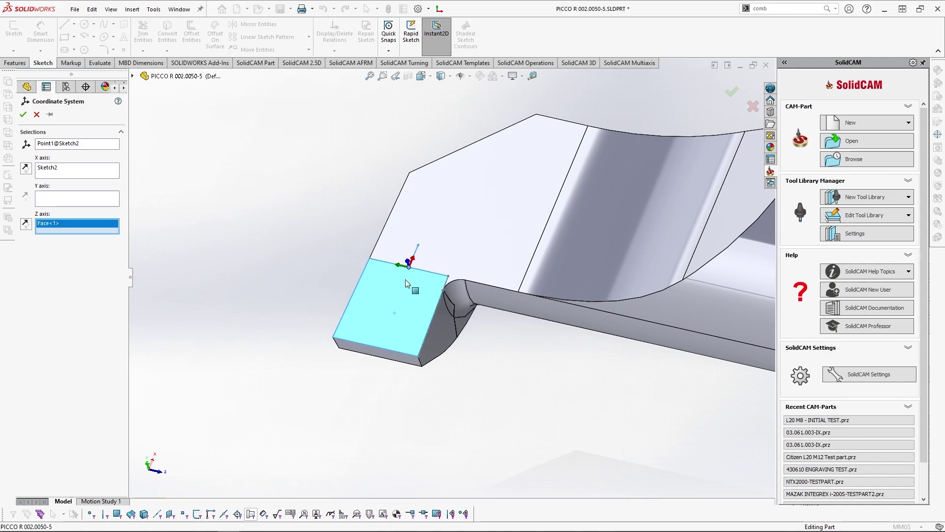
left_click(23, 116)
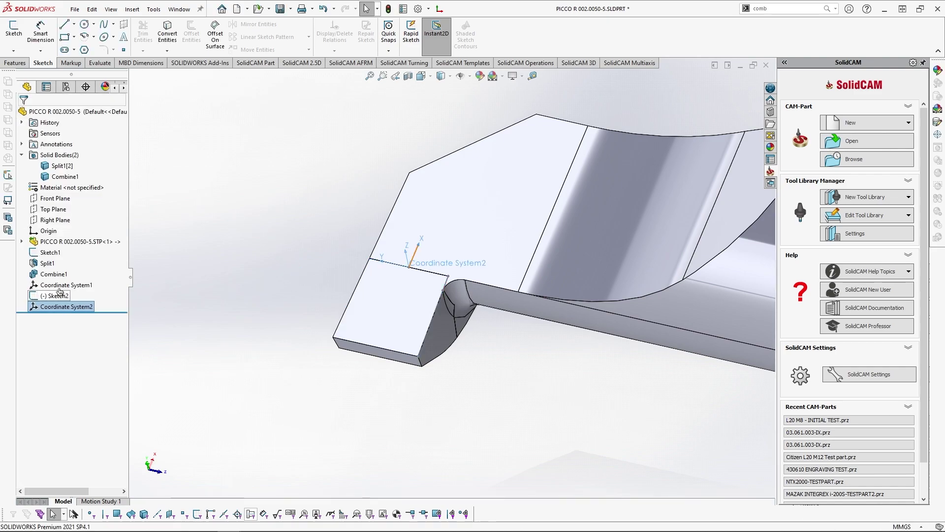
- Rename the coordinate system at the shank's rear end as Shank and the one on the cutting insert as Insert
left_click(59, 285)
left_click(59, 285)
type("Shank")
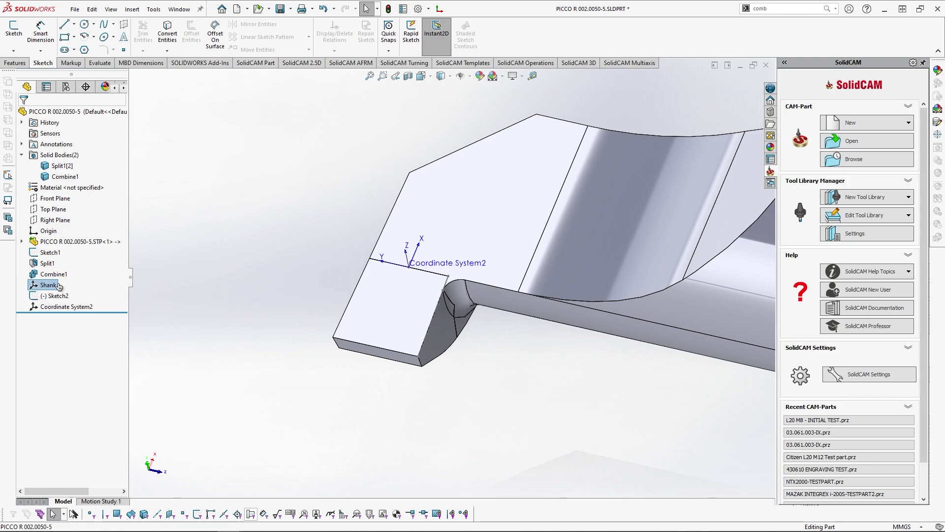
left_click(64, 307)
left_click(64, 306)
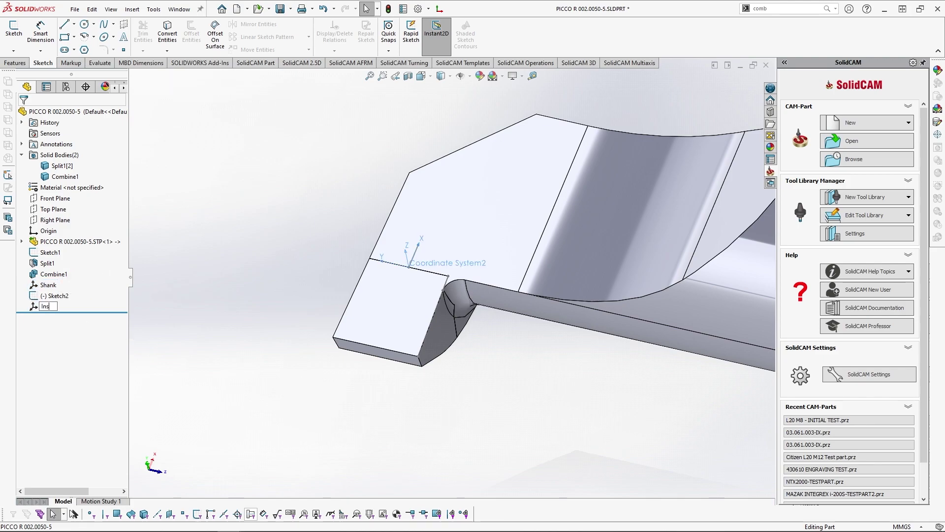
key("Return")
- Create a reference plane parallel to the insert's top face through the midpoint of the lower boundary edge between insert and holder
middle_click_drag(302, 375, 343, 280)
middle_click_drag(307, 392, 380, 362)
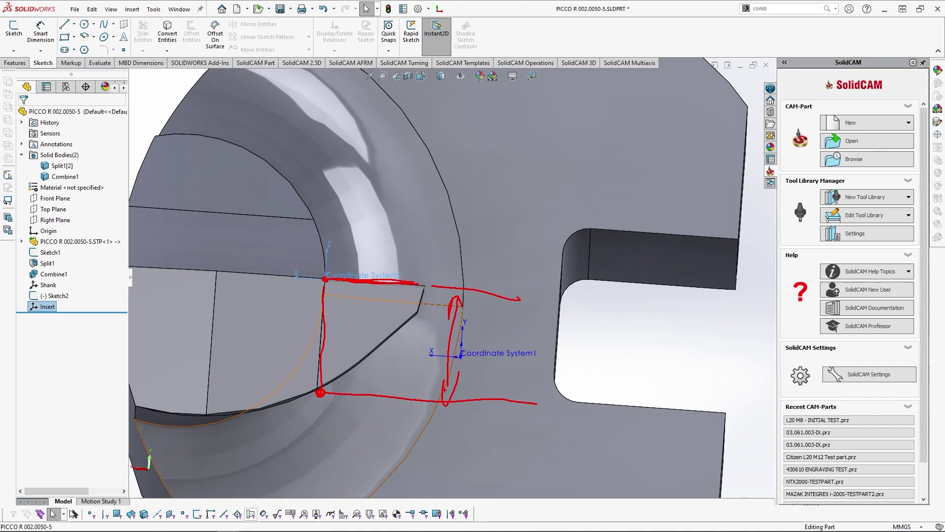
key("Escape")
middle_click_drag(355, 369, 288, 376)
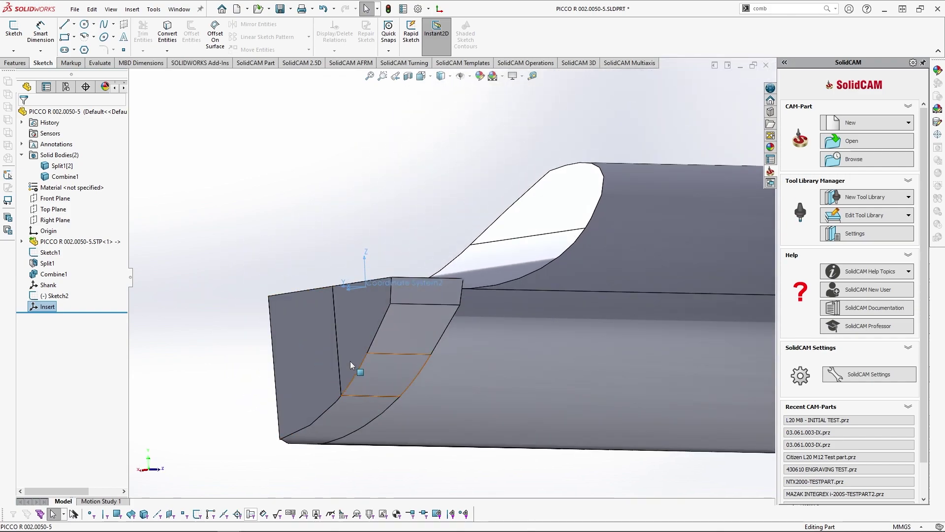
left_click(132, 9)
mouse_move(183, 136)
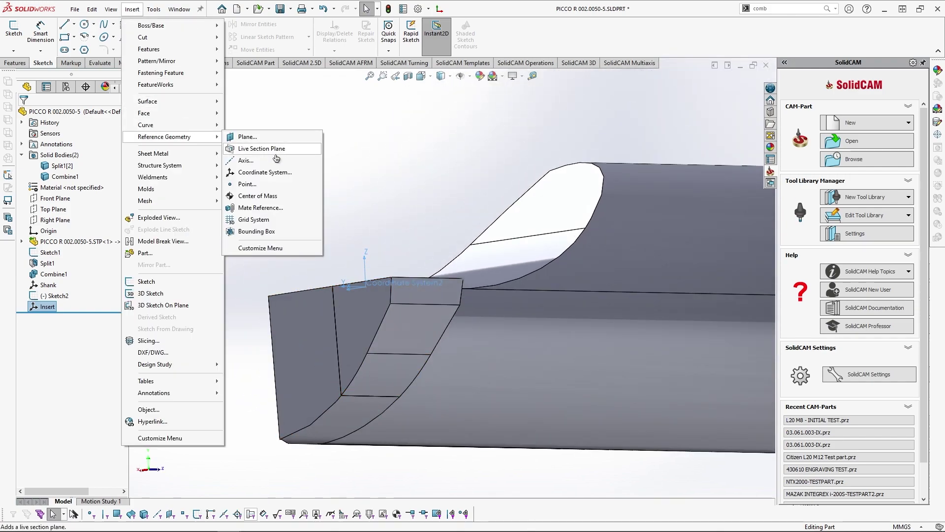
left_click(248, 139)
middle_click_drag(315, 345, 349, 356)
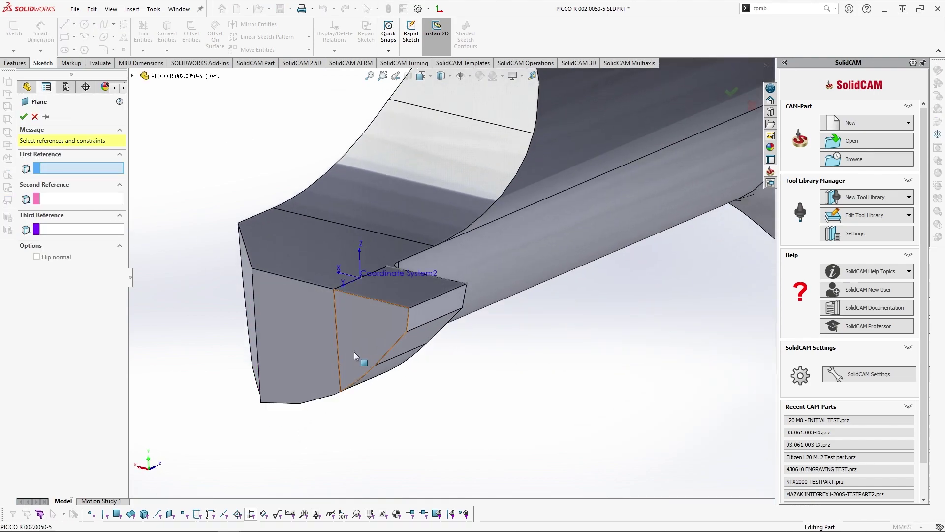
left_click(418, 284)
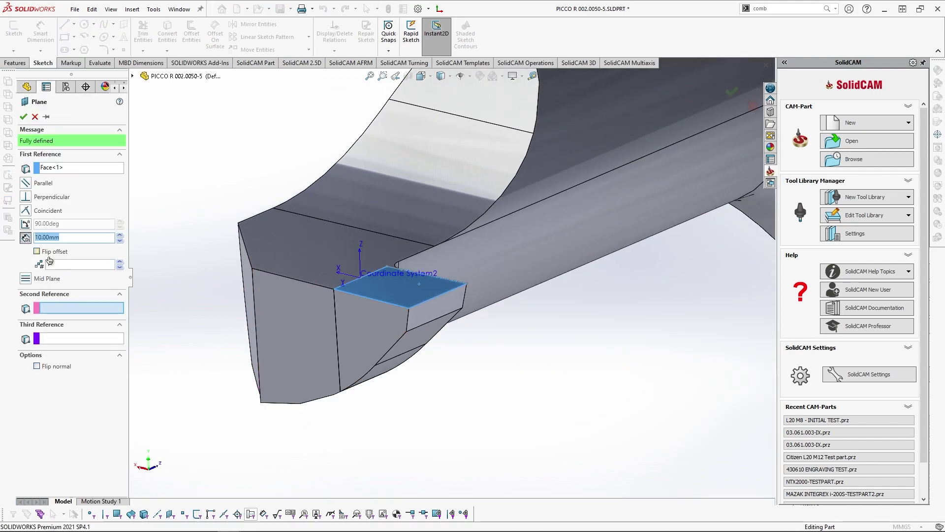
middle_click_drag(243, 376, 331, 375)
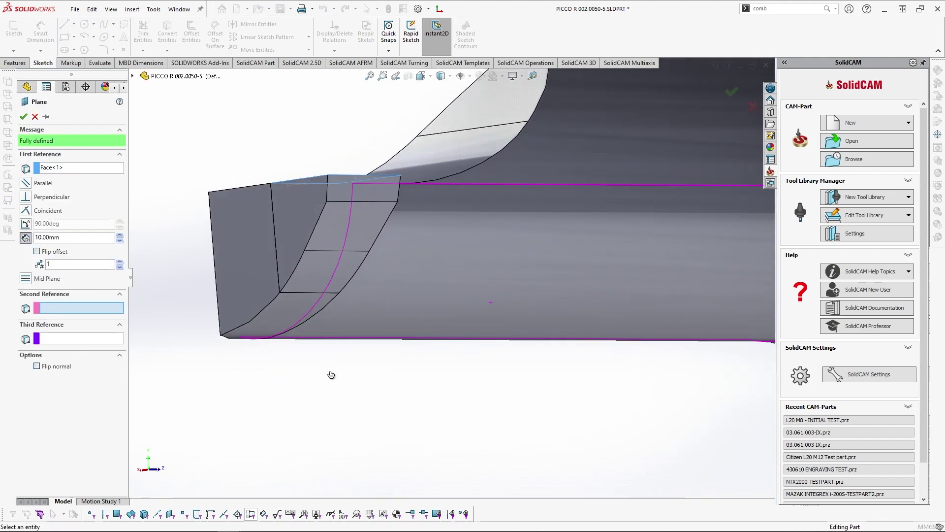
left_click(309, 294)
middle_click_drag(306, 309, 325, 311)
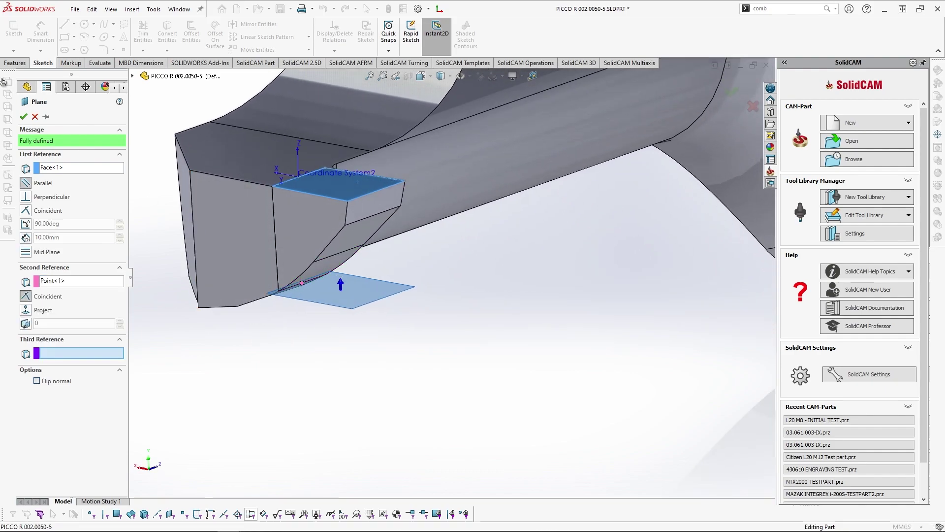
- Start a sketch on the new reference plane and convert the lower boundary edge's midpoint into a sketch point
left_click(389, 296)
left_click(402, 258)
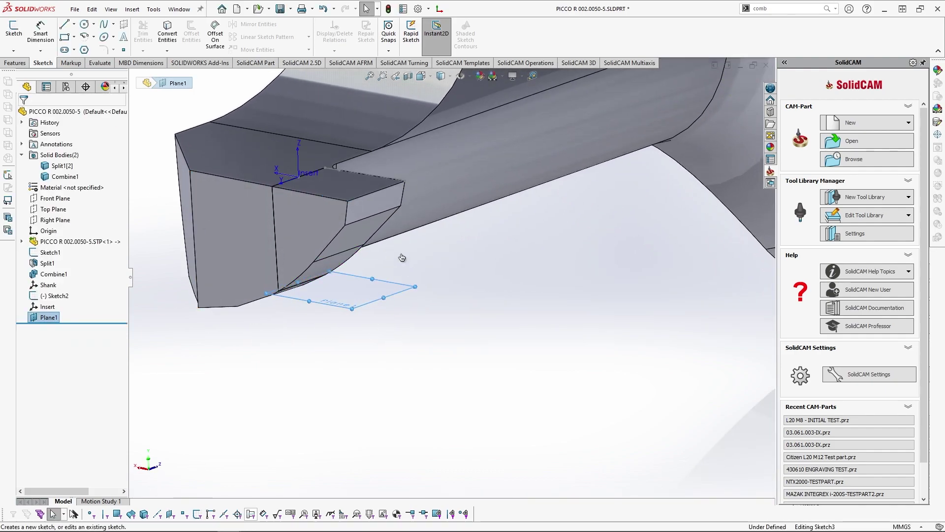
left_click(299, 177)
left_click(168, 34)
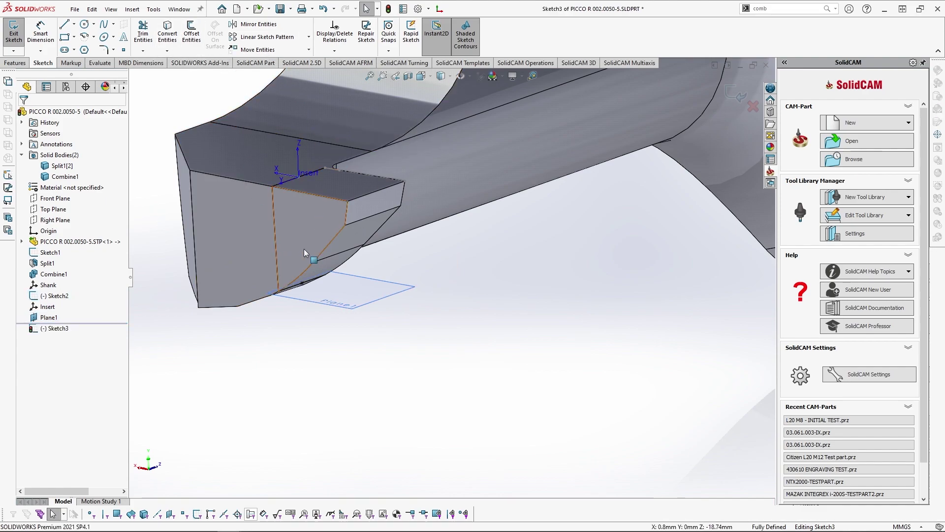
- Inspect the converted sketch point on the insert's lower edge up close and close the sketch
scroll(318, 265, "down", 1)
scroll(318, 265, "down", 1)
middle_click_drag(318, 264, 309, 215)
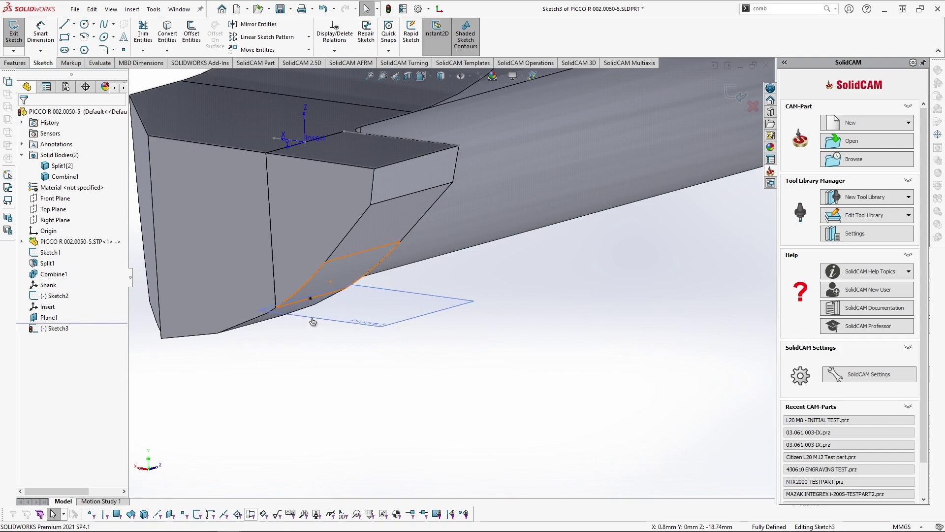
scroll(306, 304, "down", 5)
key("Escape")
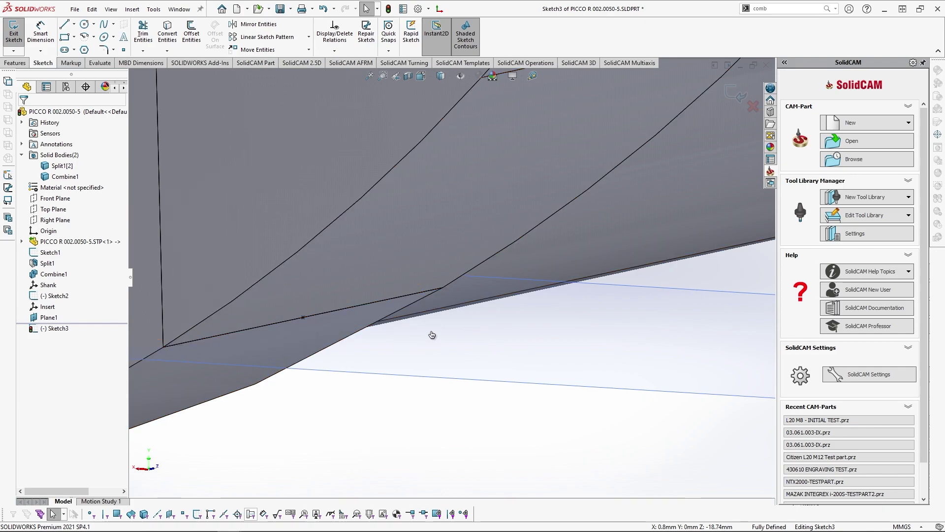
scroll(430, 328, "up", 5)
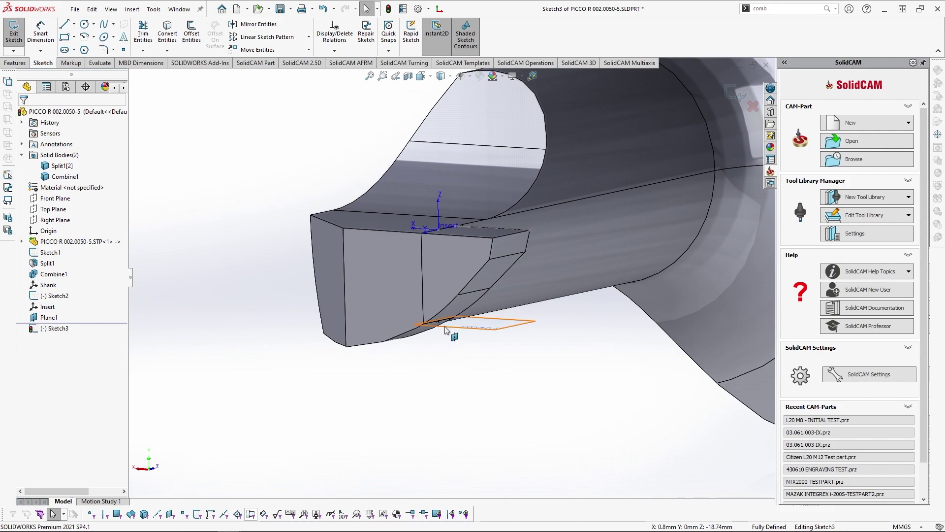
left_click(439, 322)
right_click(399, 344)
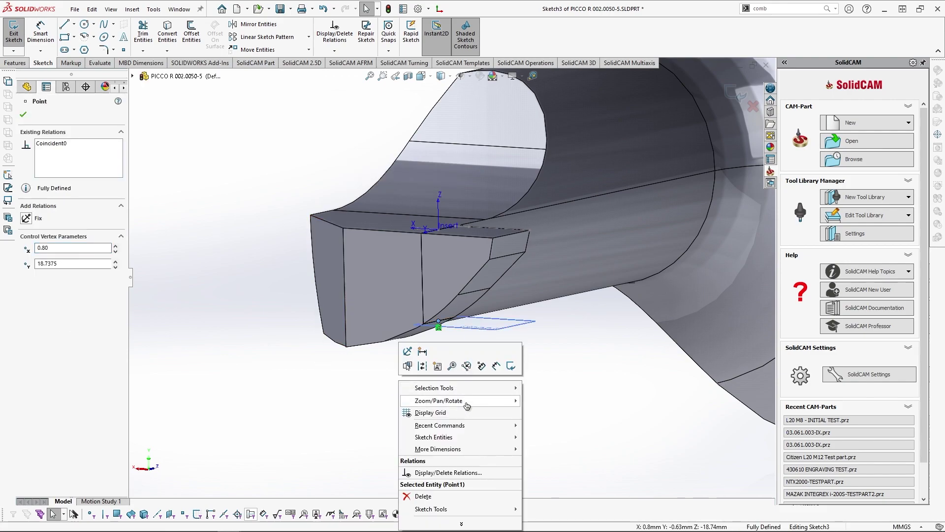
mouse_move(469, 426)
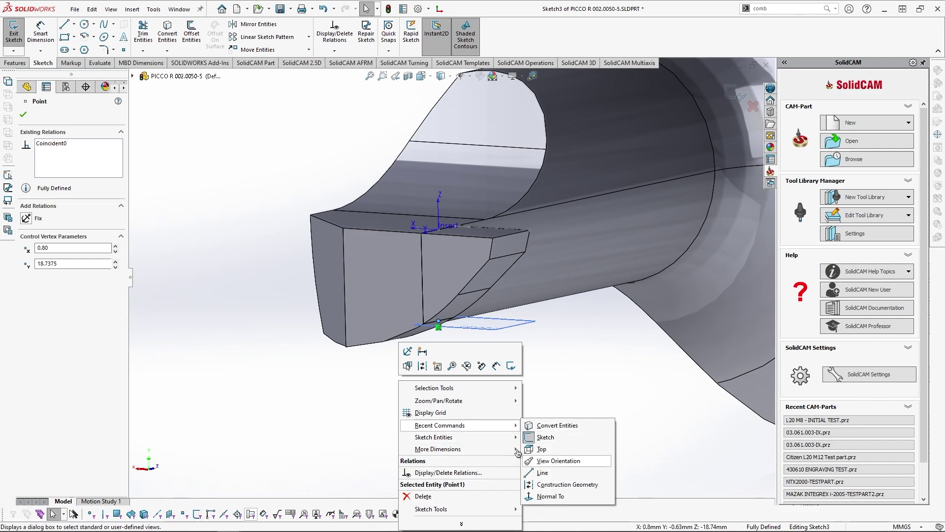
left_click(272, 380)
right_click(256, 315)
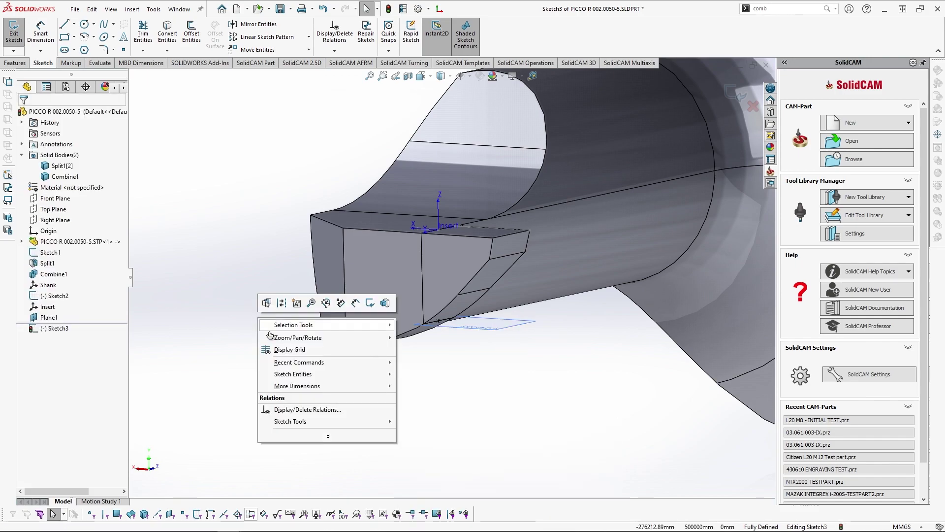
left_click(737, 93)
- Start a coordinate system at the sketch point on the insert's lower edge and align its X axis with the Sketch2 line
right_click(311, 364)
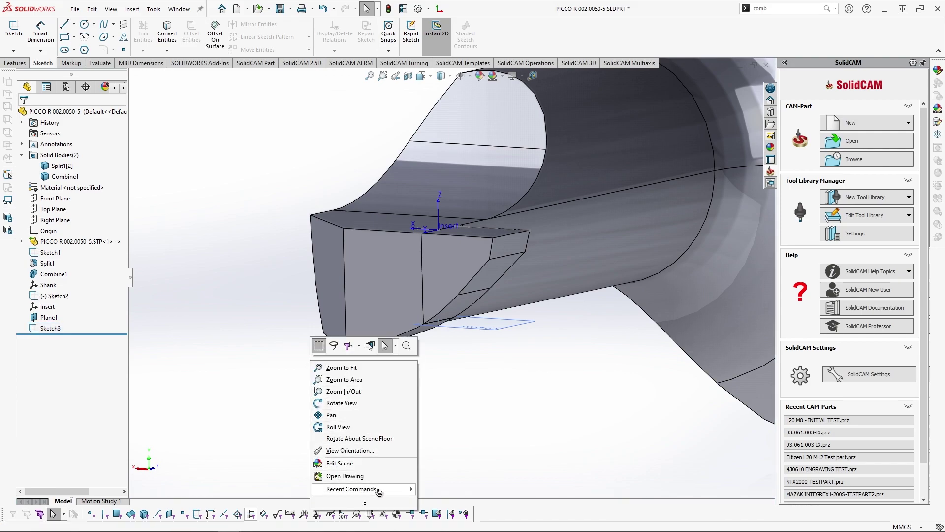
left_click(439, 322)
middle_click_drag(345, 256, 308, 258)
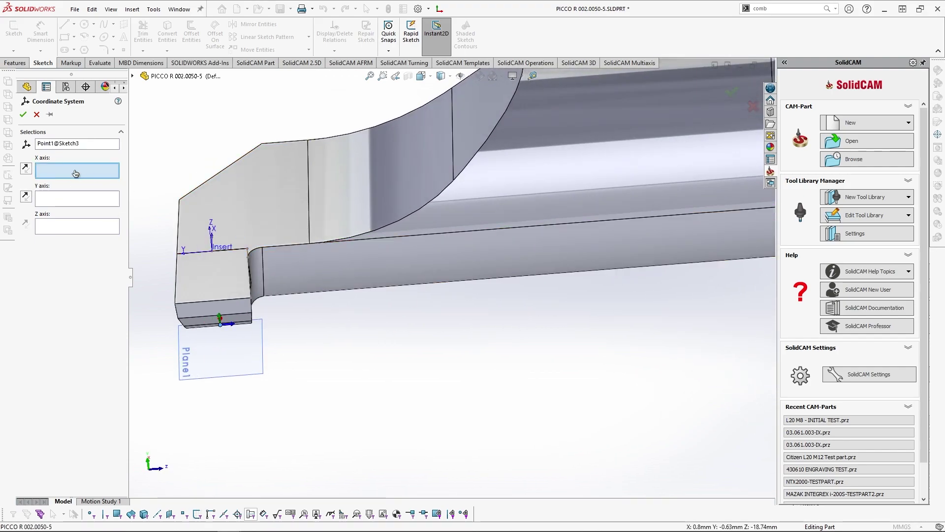
left_click(281, 291)
mouse_move(281, 291)
middle_mouse_down()
mouse_move(212, 234)
mouse_move(216, 240)
middle_mouse_up()
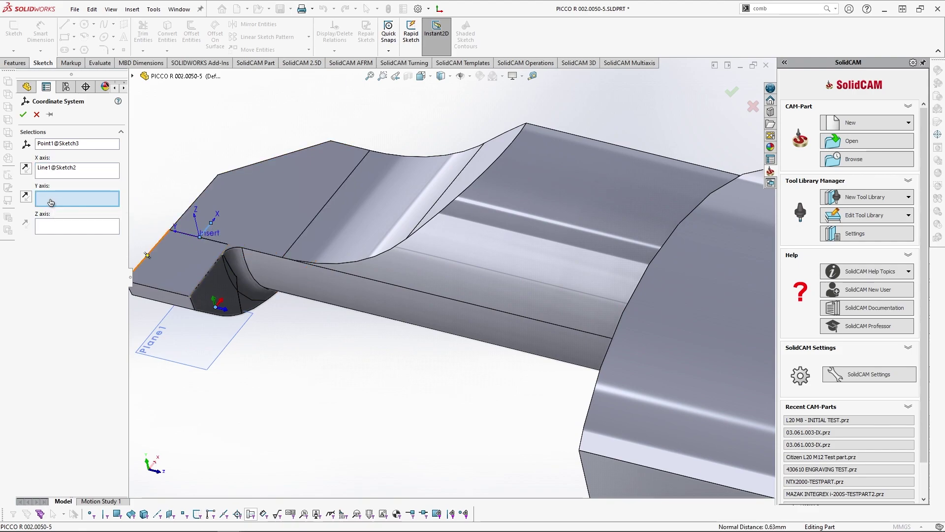
- Align the coordinate system's Y axis to the insert's top face, check the axis directions and accept it
middle_click_drag(220, 305, 328, 348)
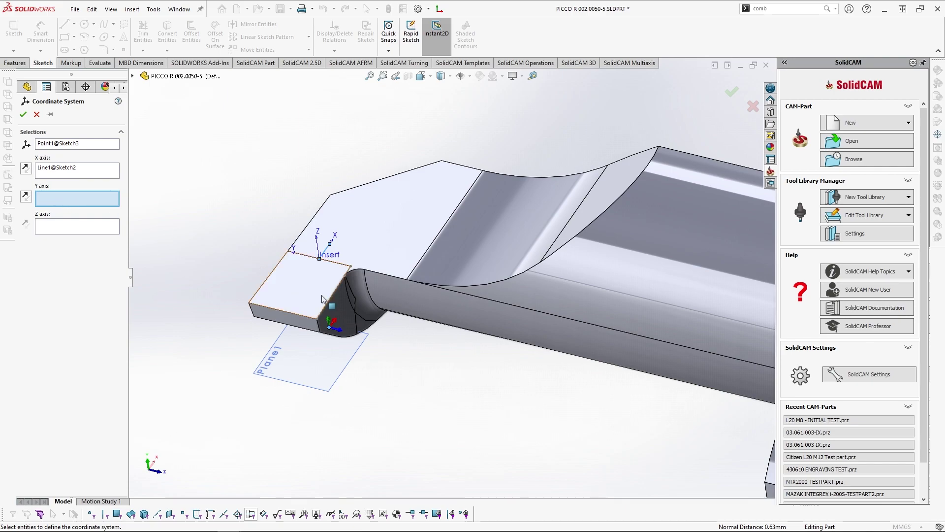
left_click(306, 273)
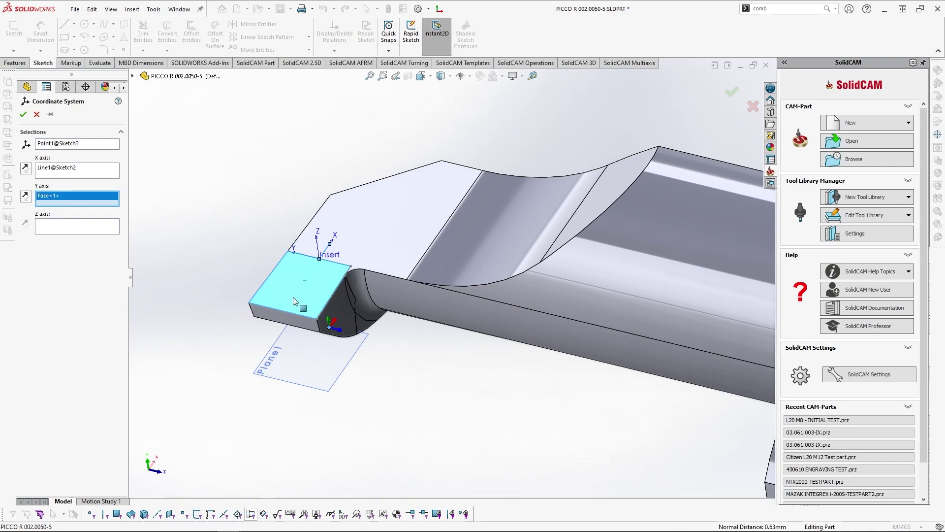
scroll(339, 320, "down", 3)
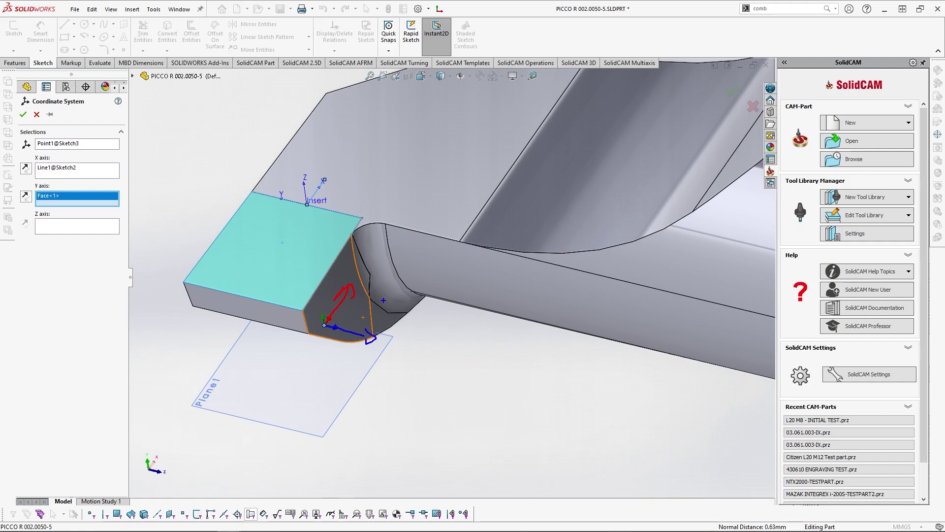
key("f")
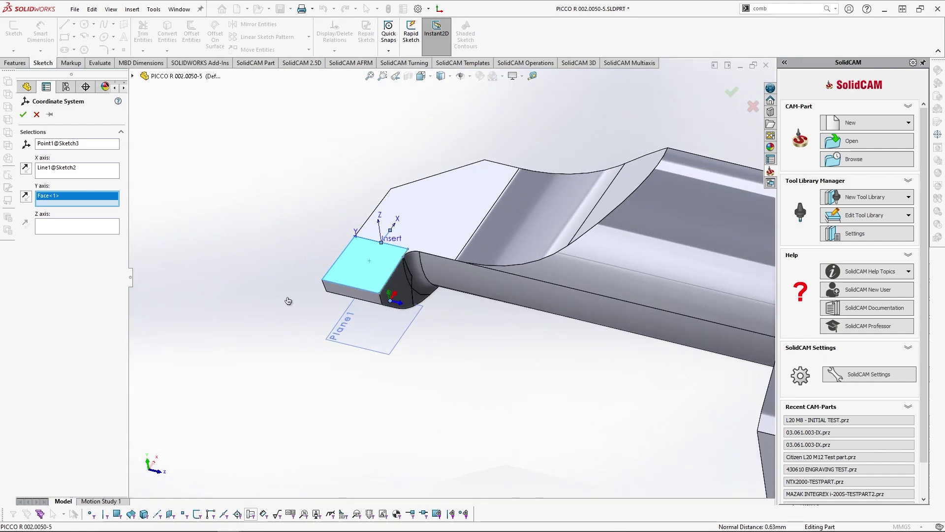
key("ctrl+3")
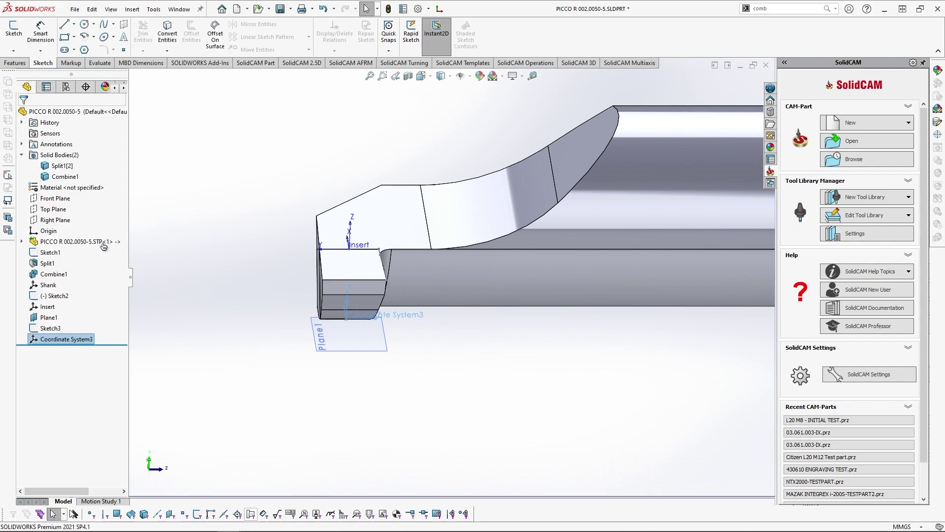
- Rename the new coordinate system as Joint and bring the whole tool into view
left_click(72, 339)
type("Joint")
key("Return")
left_click(421, 417)
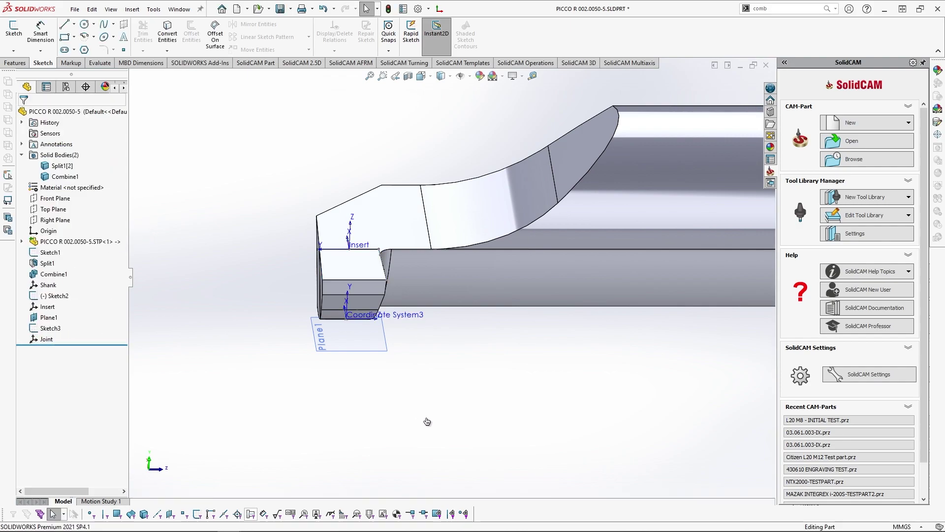
scroll(421, 418, "up", 4)
middle_click_drag(539, 349, 414, 382, "ctrl")
scroll(433, 386, "up", 5)
scroll(528, 399, "up", 2)
middle_click_drag(544, 380, 465, 396, "ctrl")
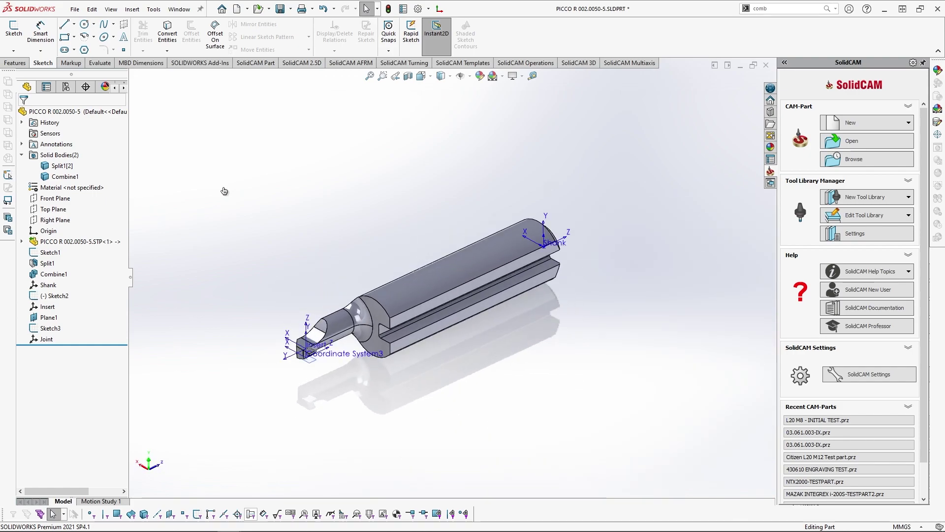
- Switch to the L20 M8 - INITIAL TEST assembly and copy the default folder path from the ToolKit settings, leaving the settings unchanged
left_click(179, 8)
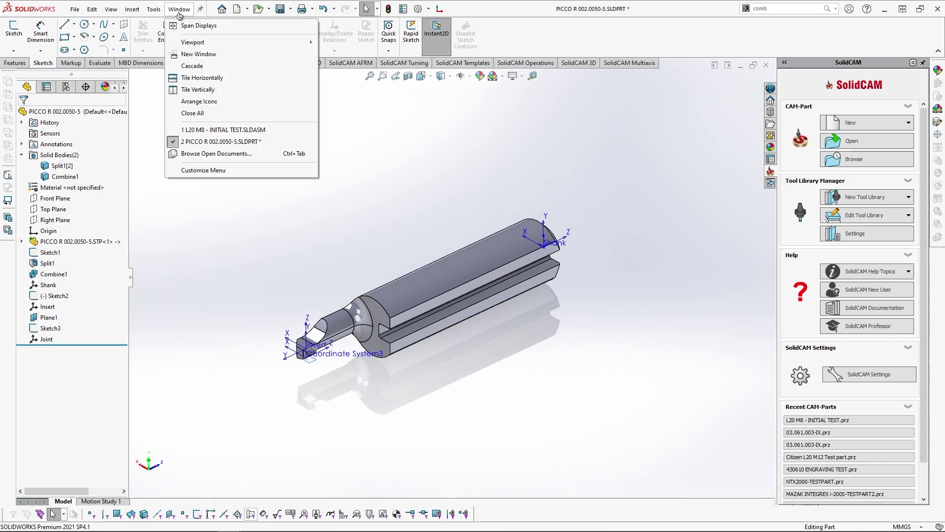
left_click(231, 130)
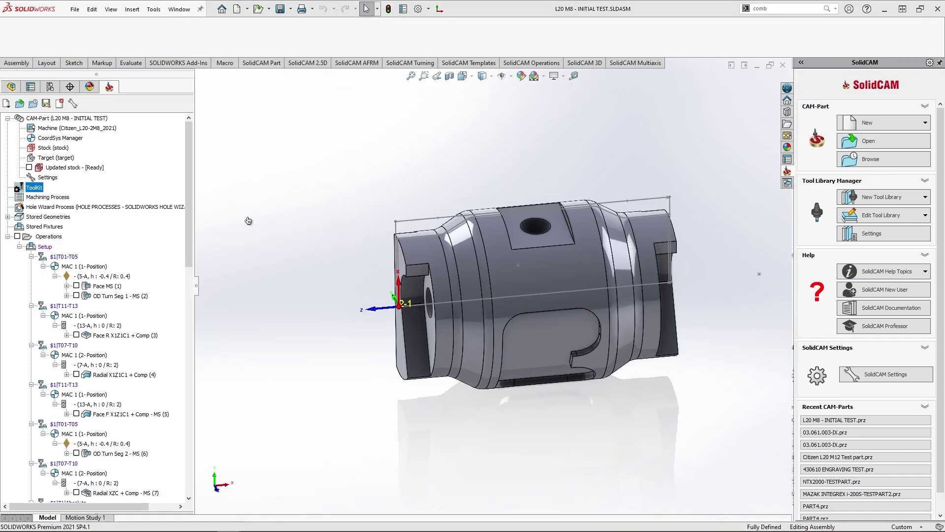
right_click(35, 191)
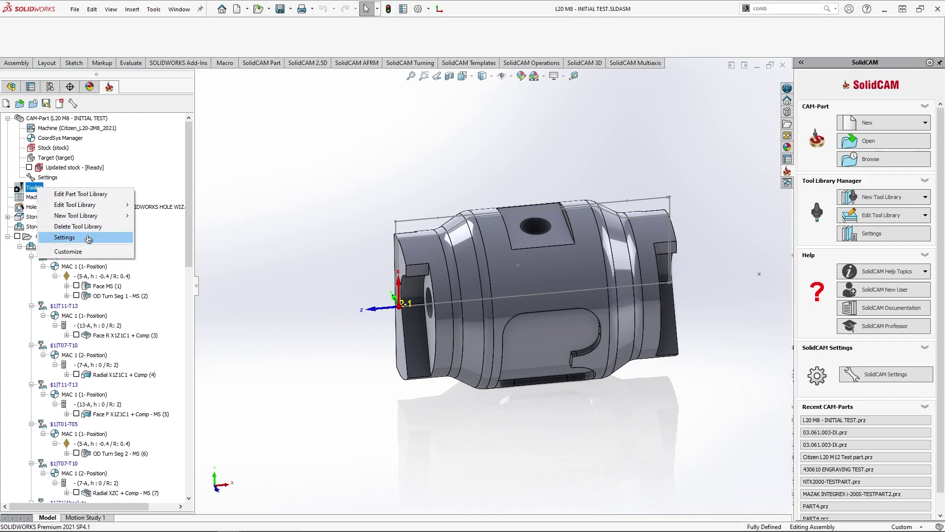
left_click(64, 237)
left_click_drag(430, 145, 363, 146)
left_click_drag(424, 166, 538, 167)
key("ctrl+c")
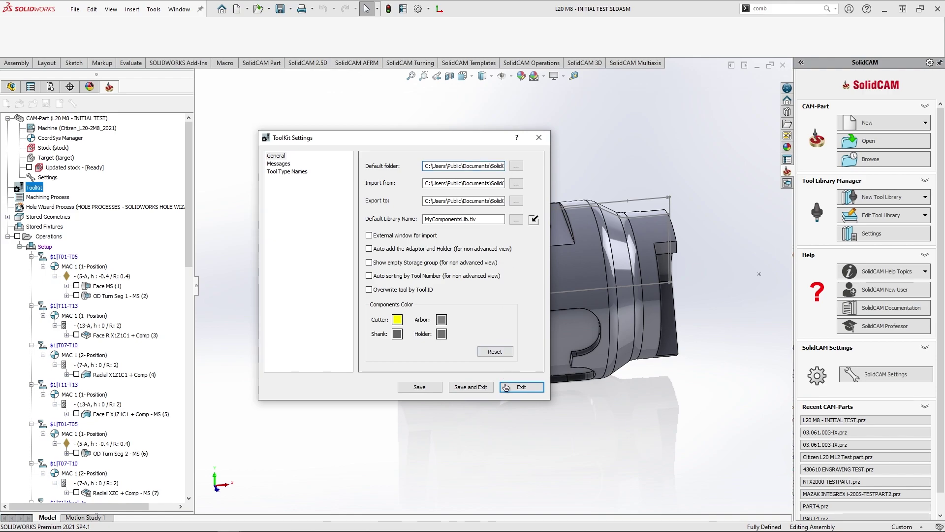
left_click(520, 390)
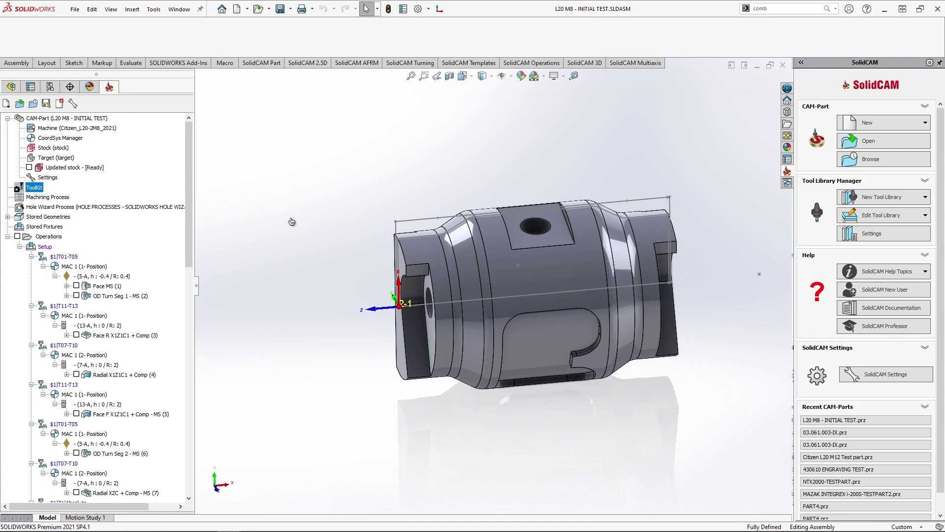
- Return to the PICCO R 002.0050-5 part and hide the insert body Split1[2]
left_click(179, 8)
left_click(232, 136)
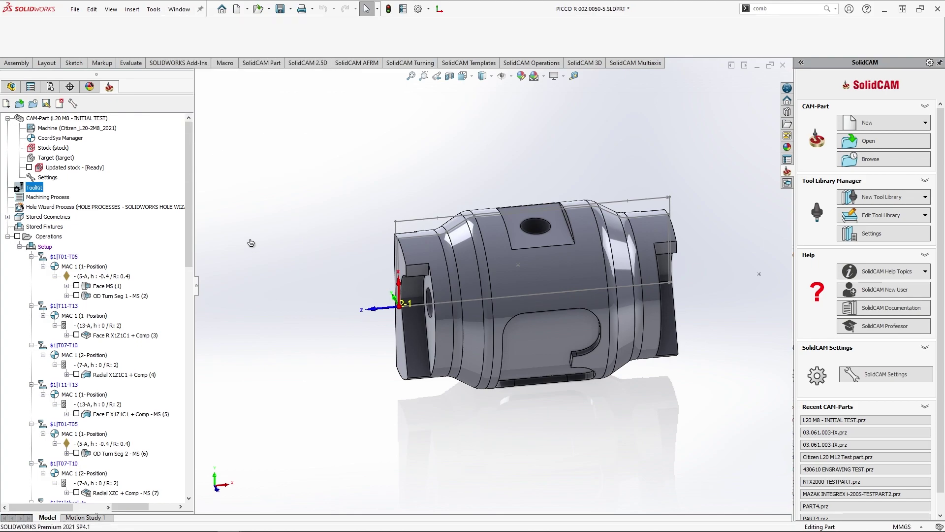
left_click(62, 176)
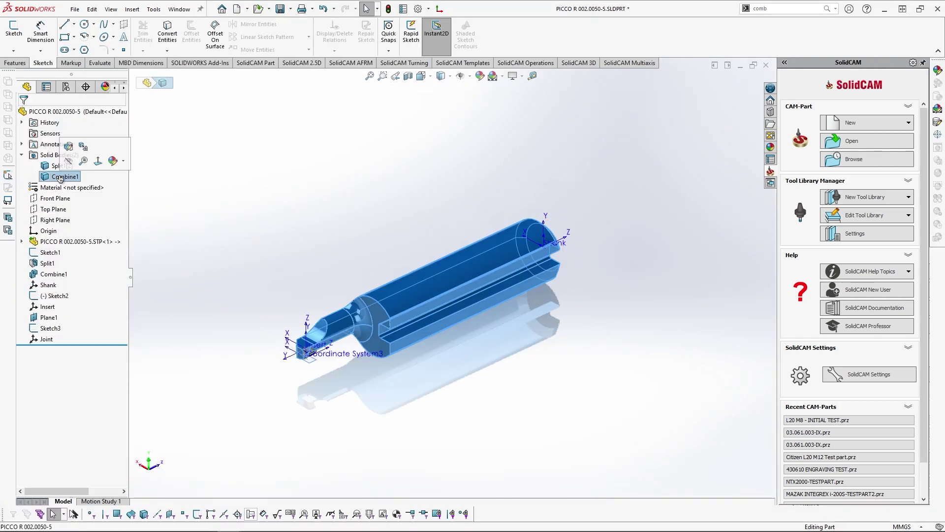
left_click(60, 165)
left_click(61, 161)
scroll(325, 352, "down", 6)
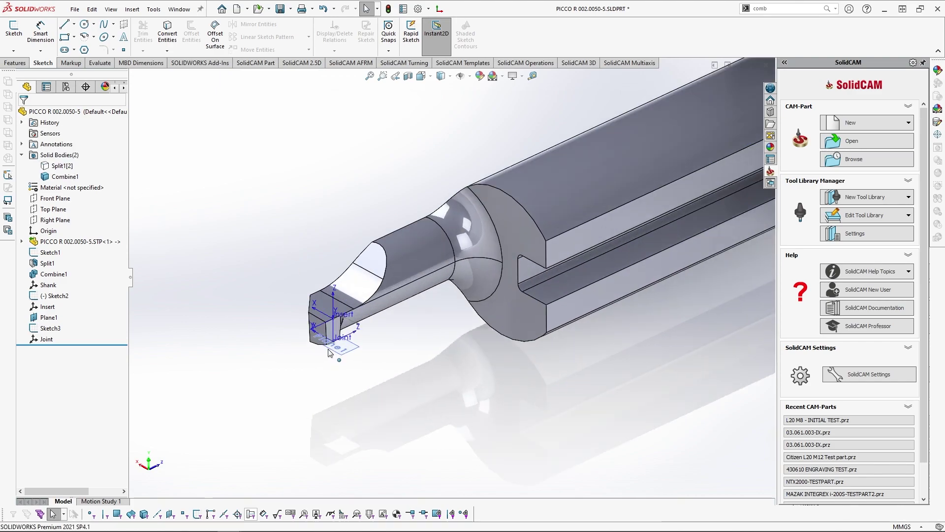
- Begin saving the part under a new name in the copied tool-library folder and create and open a Video - Picco subfolder there
left_click(75, 9)
left_click(93, 131)
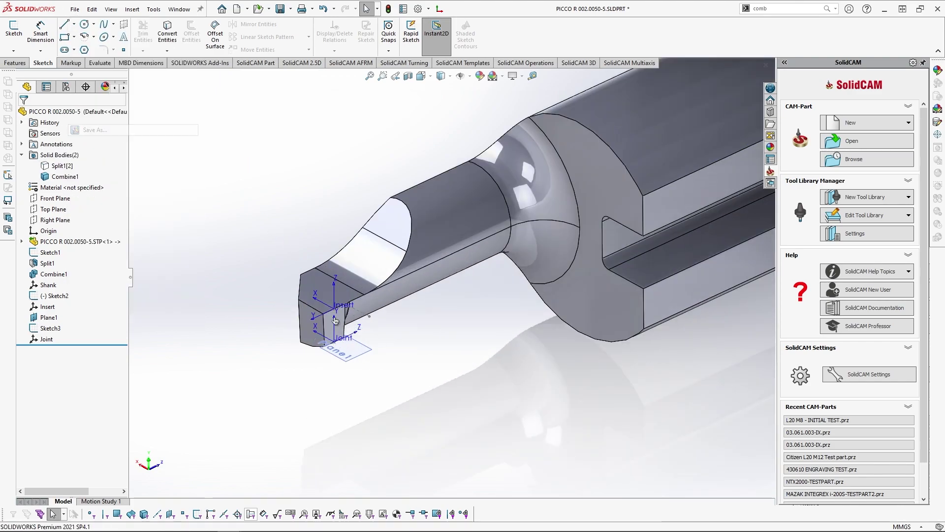
key("ctrl+v")
key("Return")
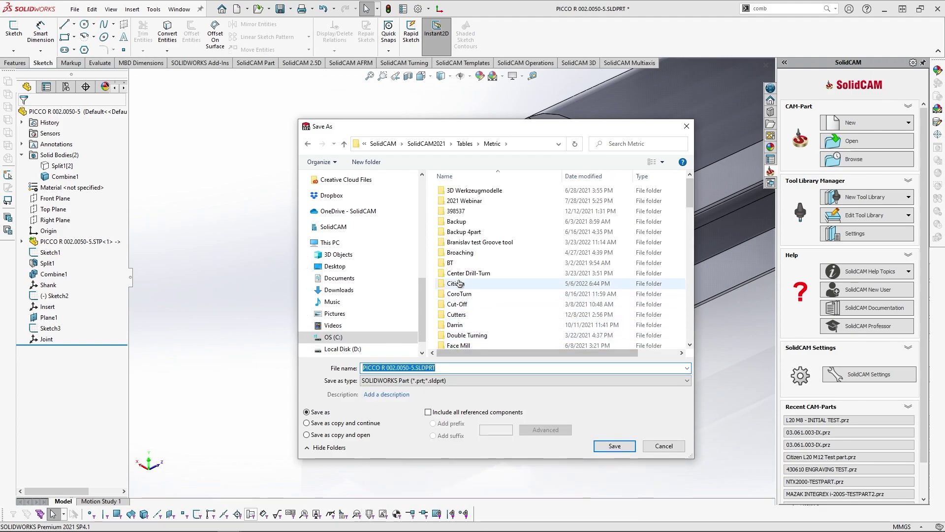
key("ctrl+shift+n")
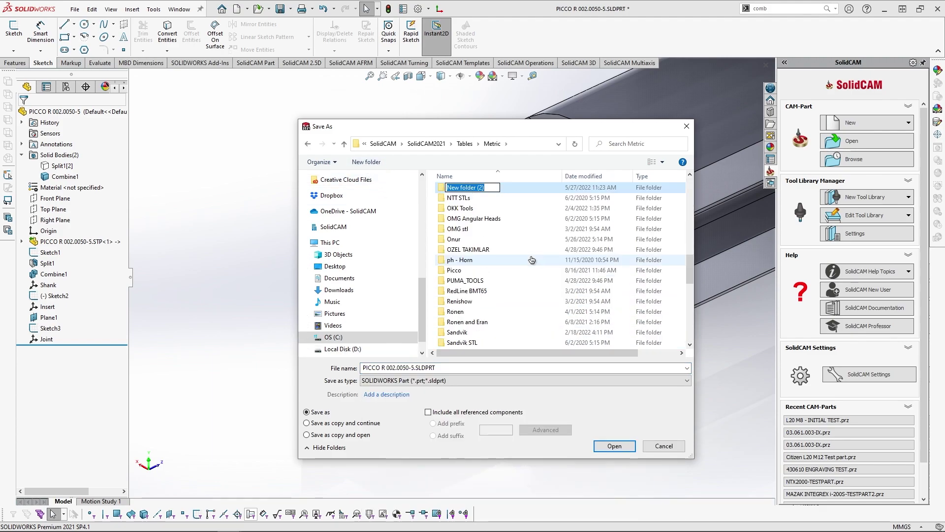
type("Vib")
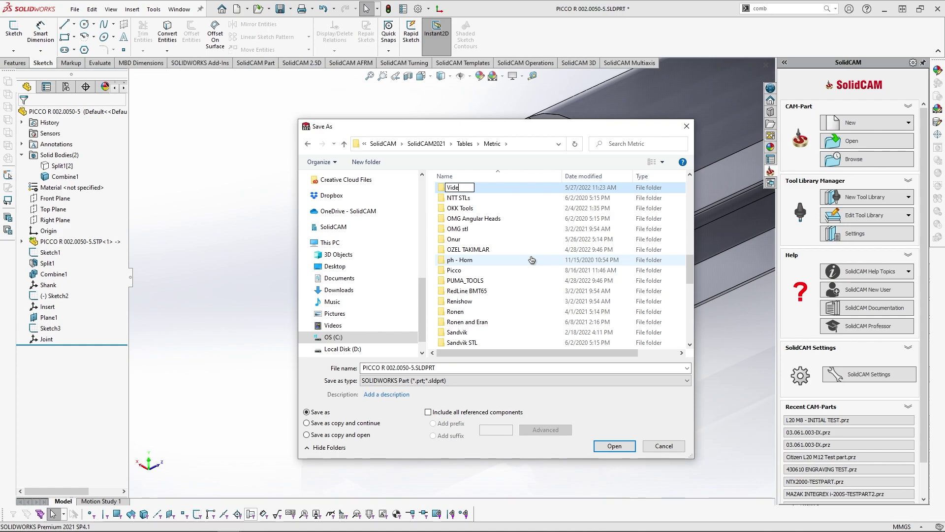
type("eo - Picco")
key("Return")
key("Return")
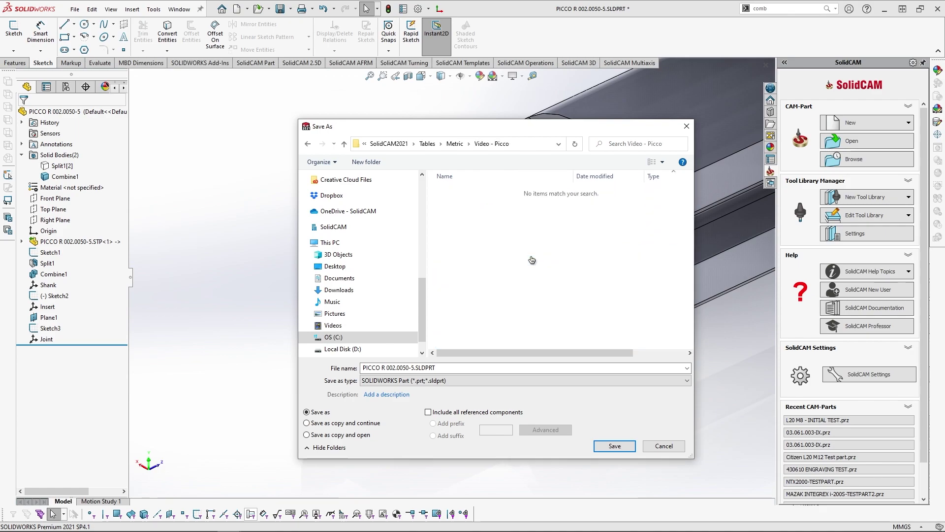
- Choose STL as the file type and set its export options to coarse resolution with the shank's output coordinate system
left_click(448, 383)
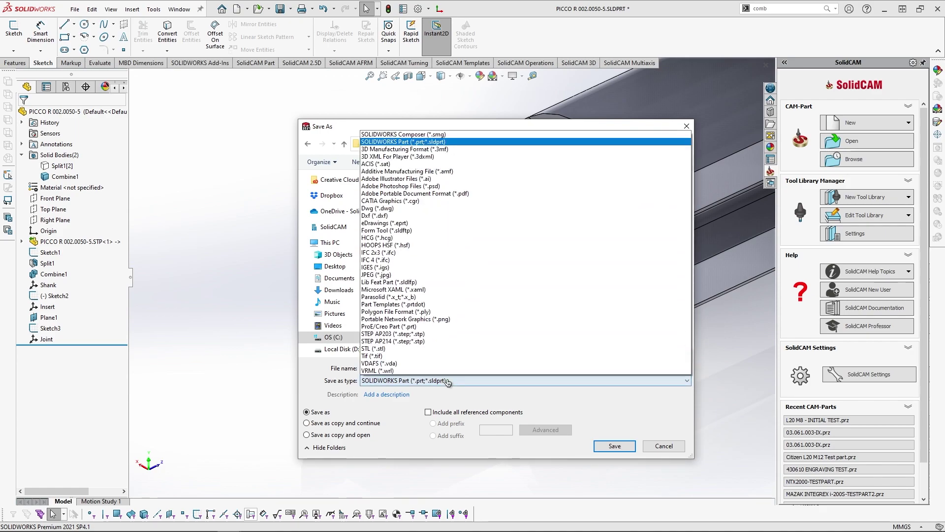
left_click(399, 349)
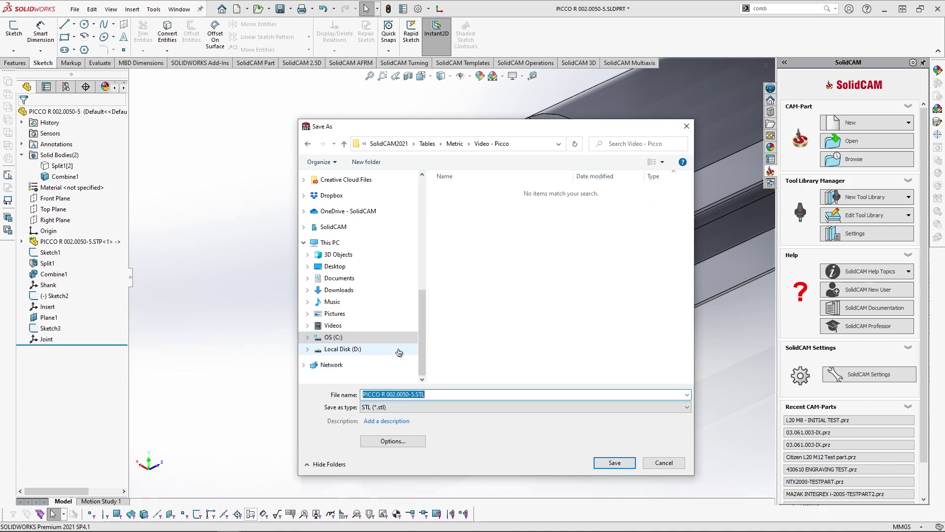
left_click(403, 443)
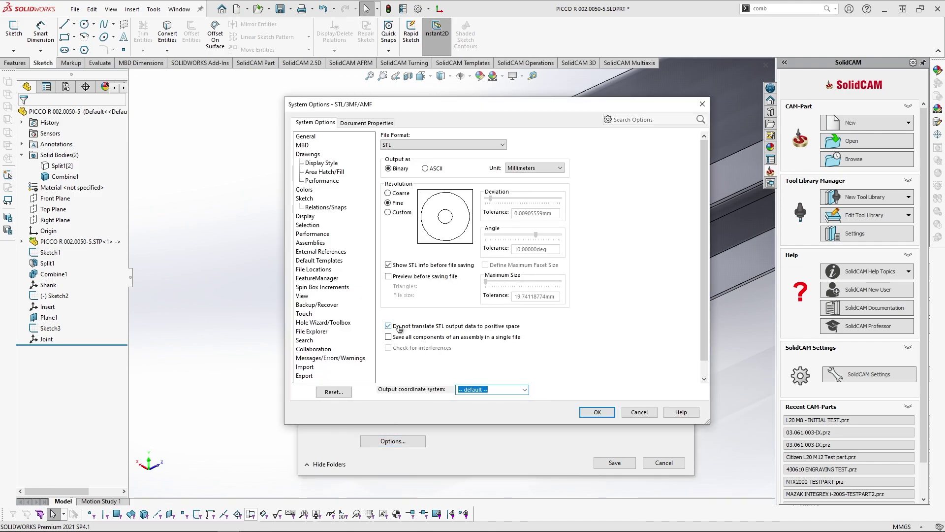
left_click(388, 194)
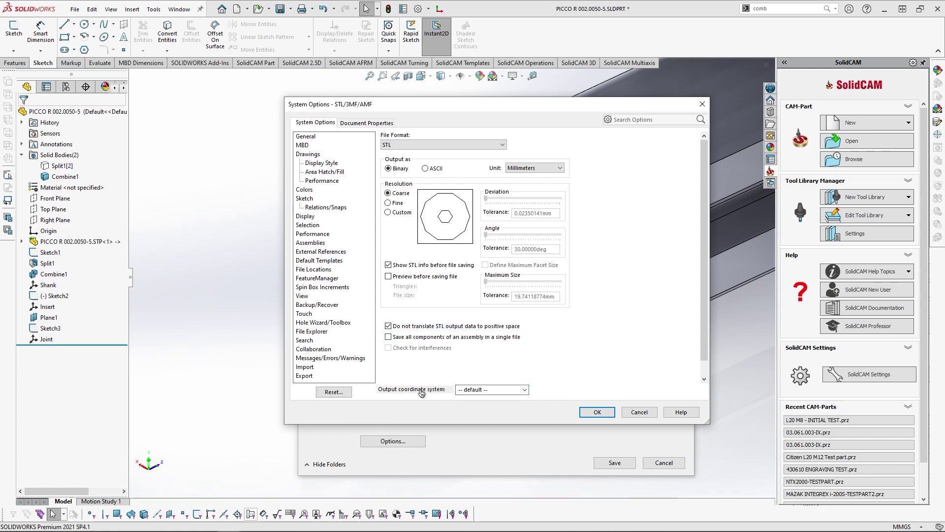
left_click(507, 390)
left_click(497, 410)
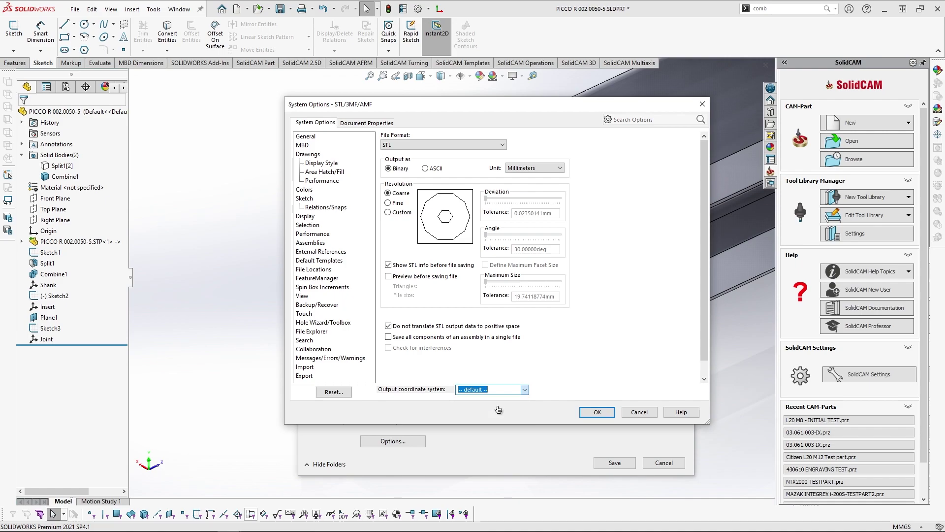
left_click(597, 412)
- Name the file PICCO R 002.0050-5-Shank.STL and save the holder body's mesh
left_click(413, 395)
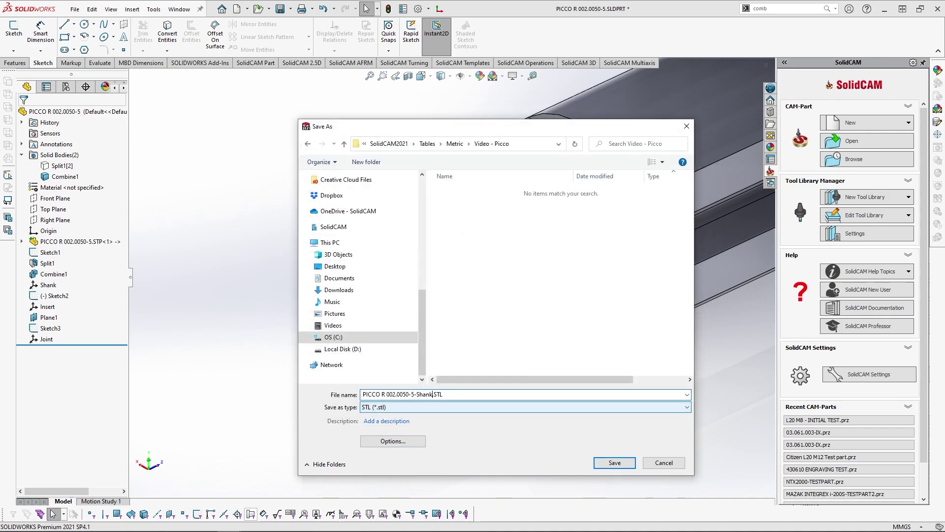
key("Return")
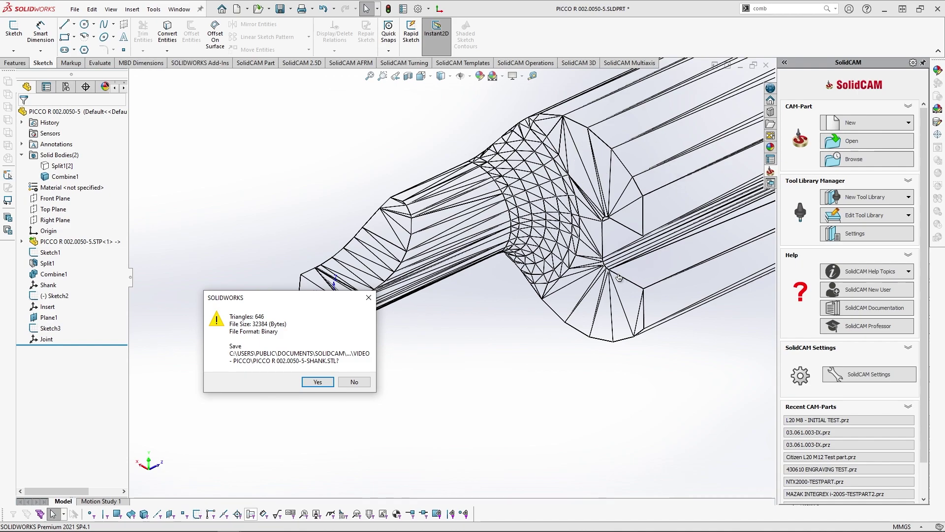
left_click_drag(326, 297, 345, 299)
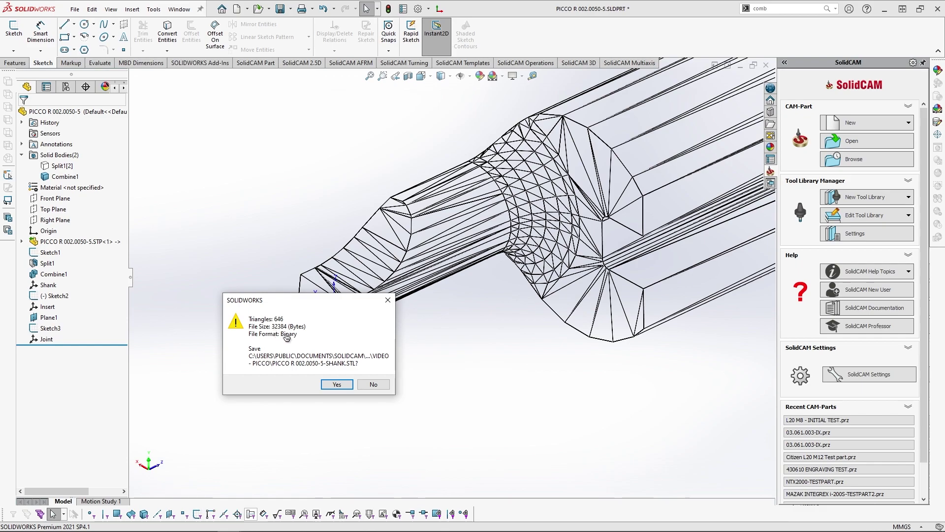
left_click(337, 384)
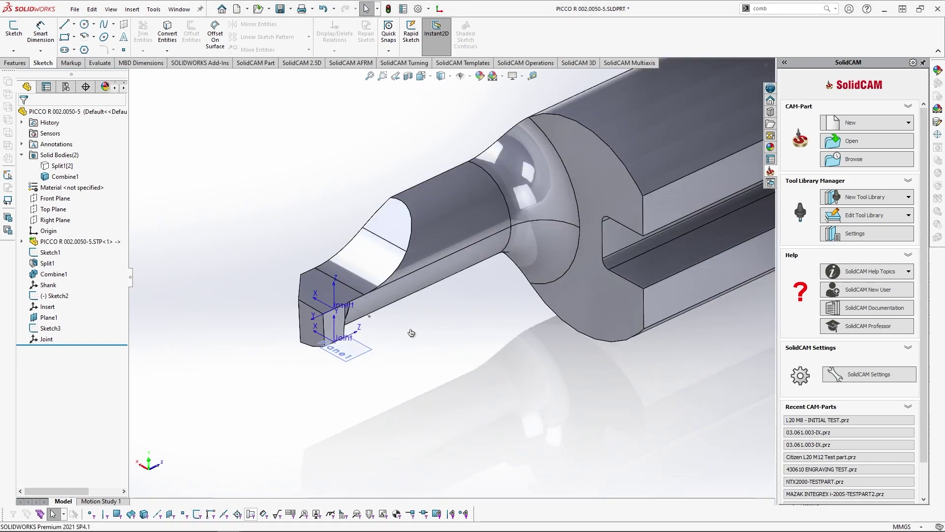
- Show the insert body Split1[2] again, and briefly hide and redisplay the holder body
left_click(69, 166)
left_click(65, 176)
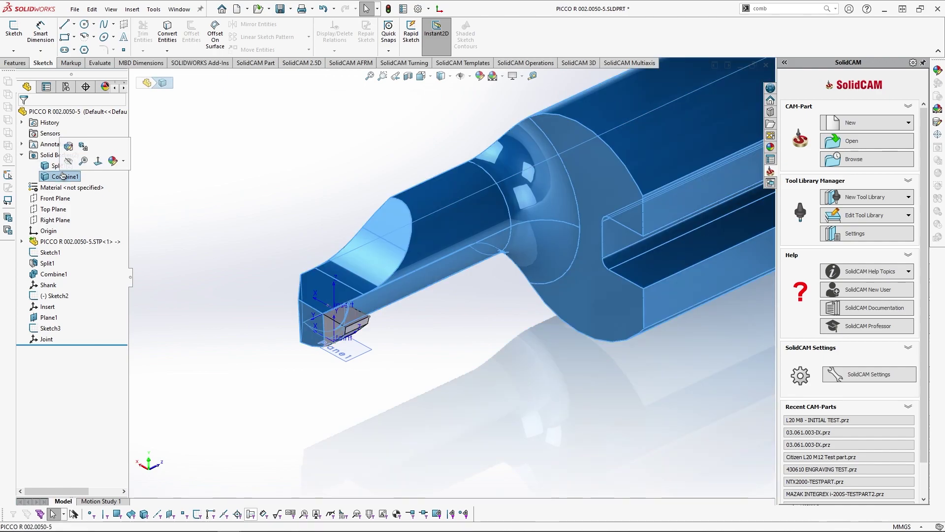
left_click(68, 165)
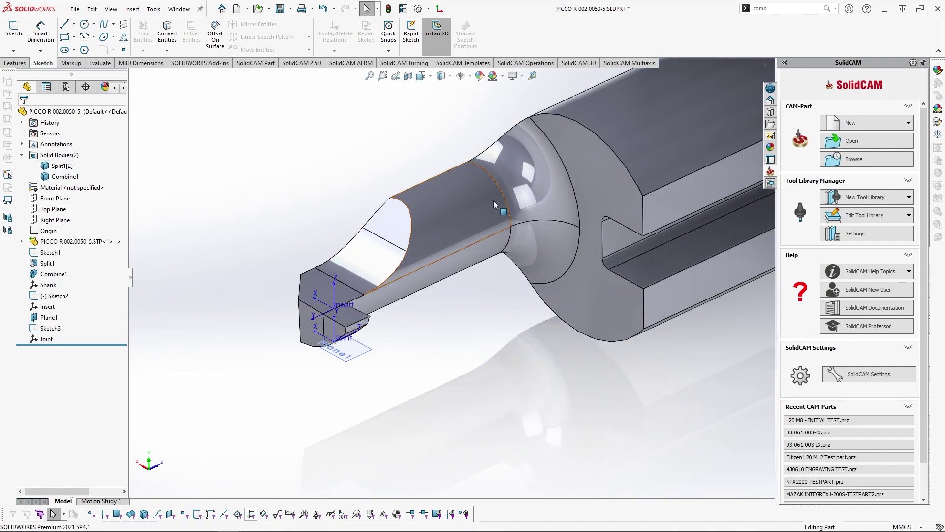
key("Tab")
key("shift+Tab")
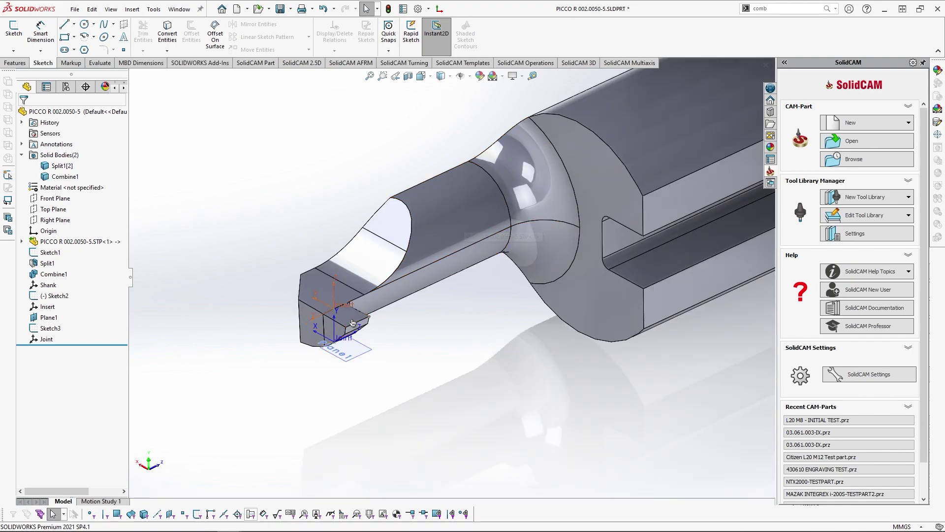
- Hide the holder body and begin saving the part in the Metric tables' Video - Picco folder
key("Tab")
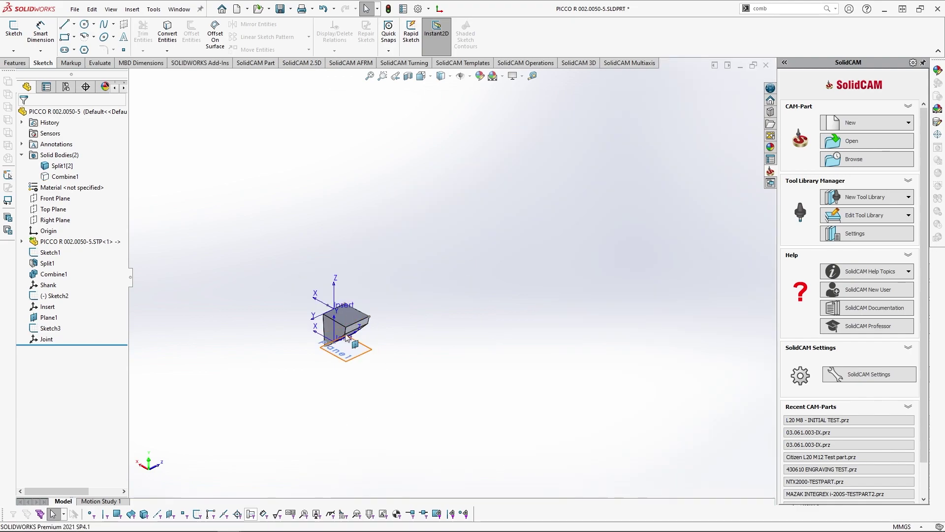
left_click(75, 8)
left_click(95, 129)
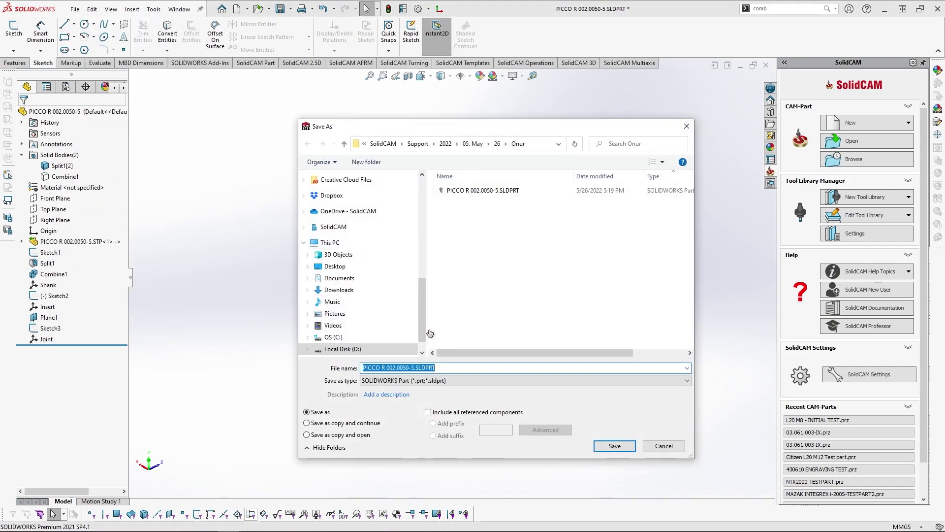
scroll(356, 285, "up", 8)
left_click(356, 285)
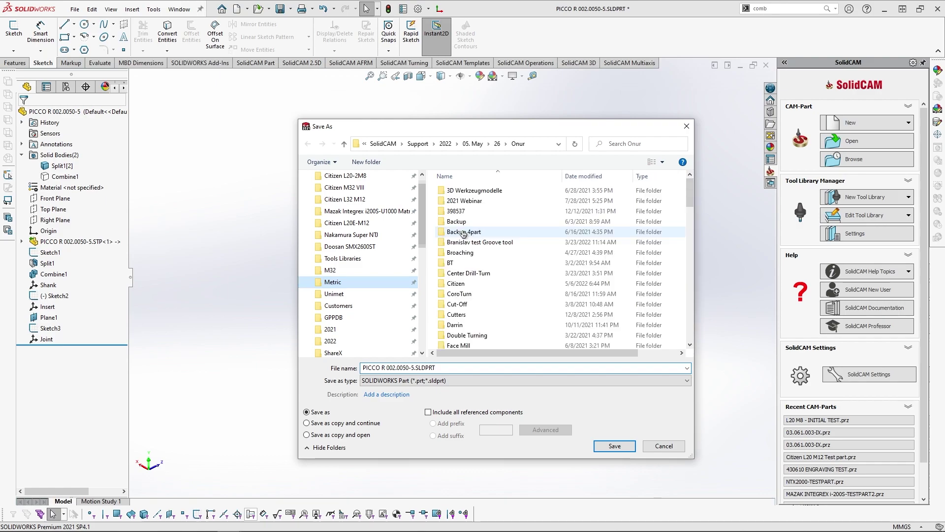
left_click(468, 245)
key("v")
double_click(465, 271)
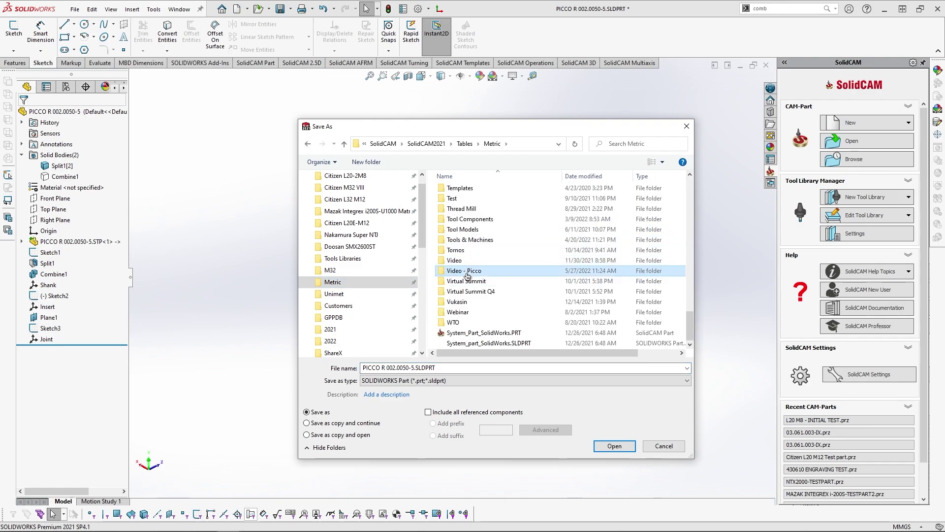
- Choose STL as the file type and name the file PICCO R 002.0050-5-Insert.STL
left_click(423, 380)
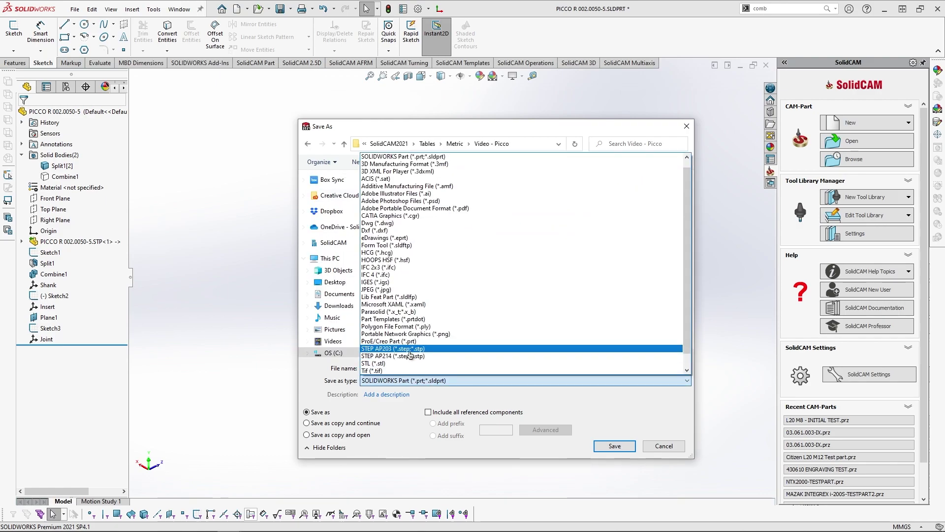
left_click(408, 367)
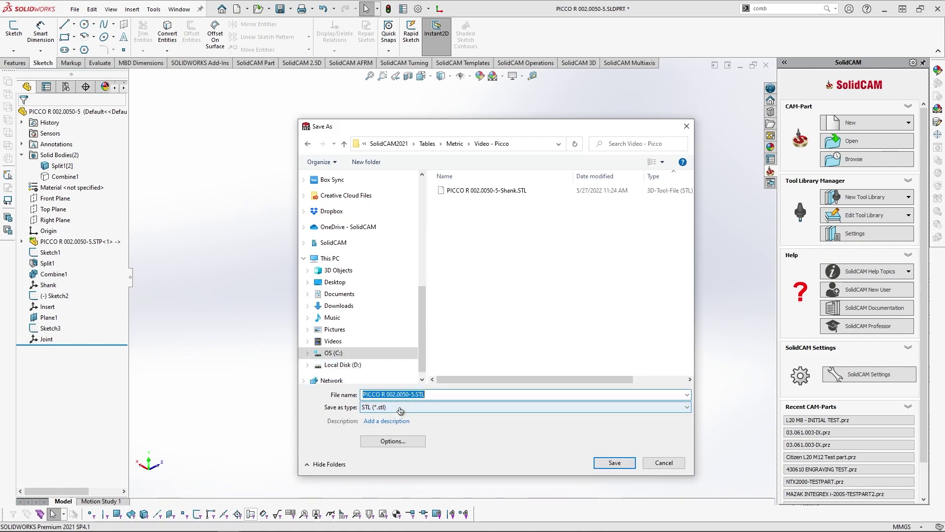
left_click(412, 395)
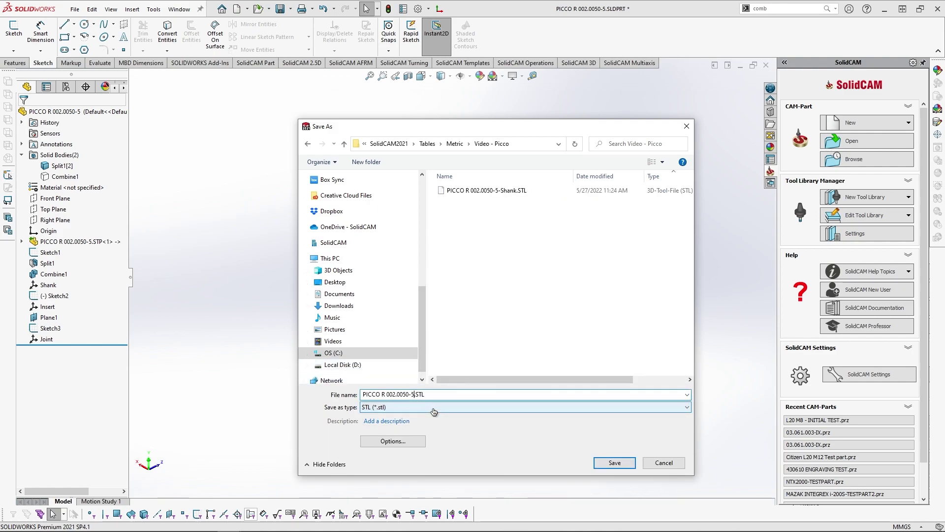
- Set the STL export to fine resolution with the Insert output coordinate system, and save the insert body's mesh
left_click(412, 444)
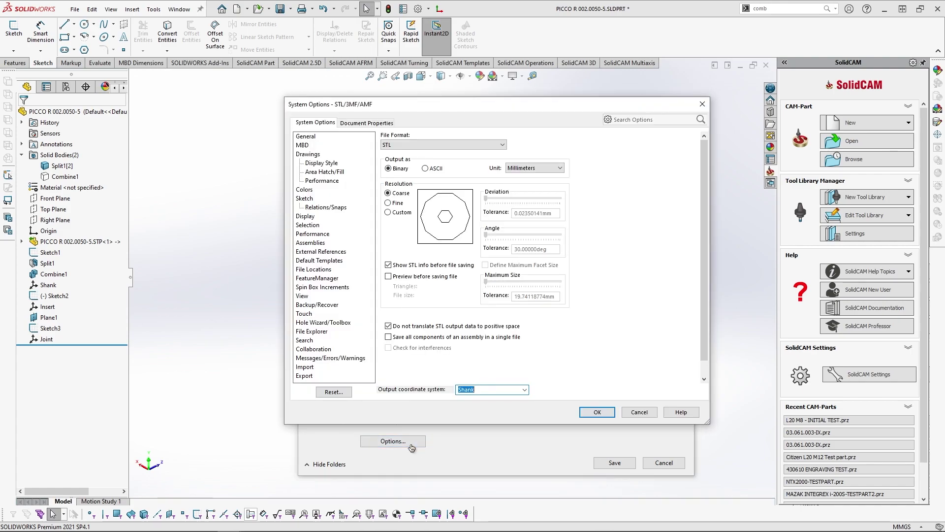
left_click(388, 203)
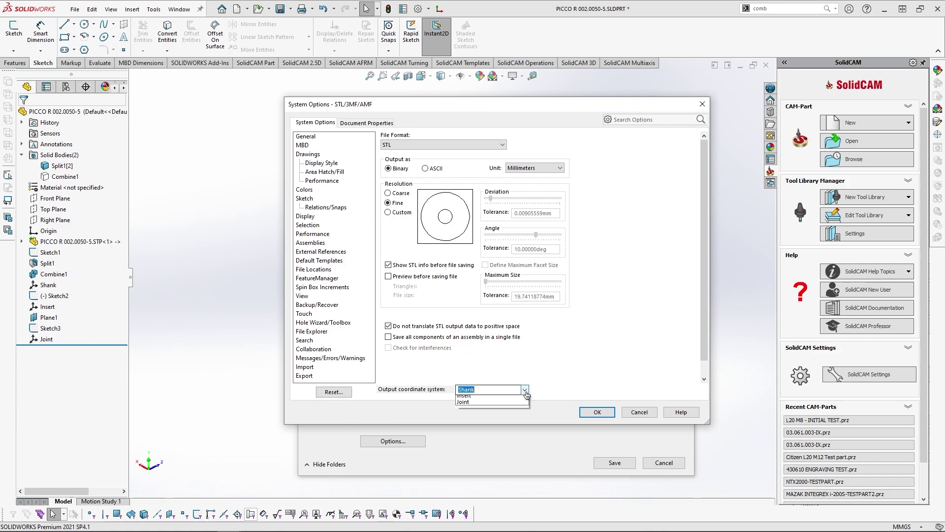
left_click(494, 390)
left_click(496, 412)
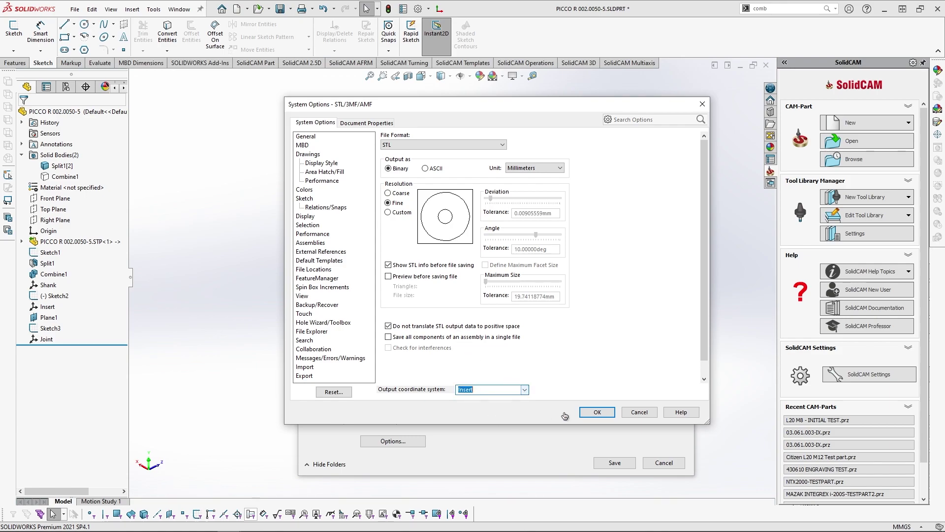
left_click(597, 412)
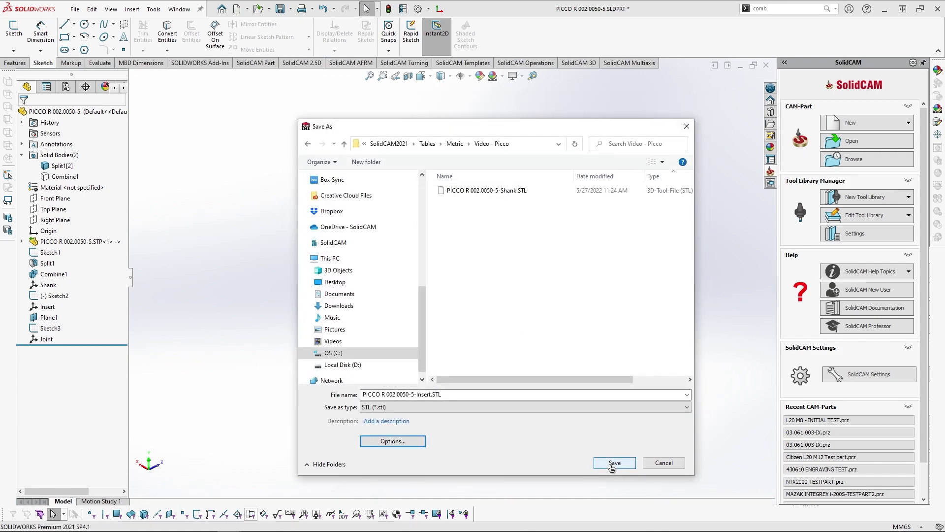
left_click(612, 465)
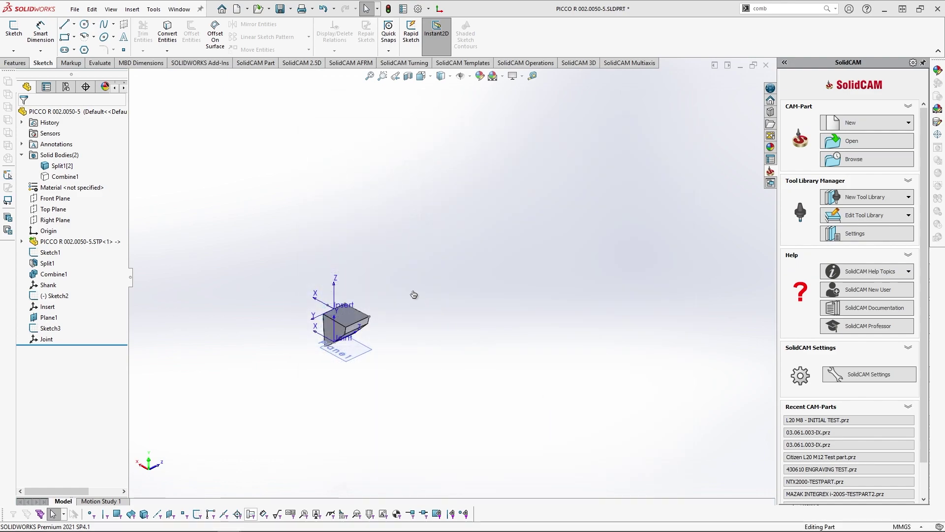
- Show the holder body again and switch to the L20 M8 - INITIAL TEST assembly
left_click(496, 290)
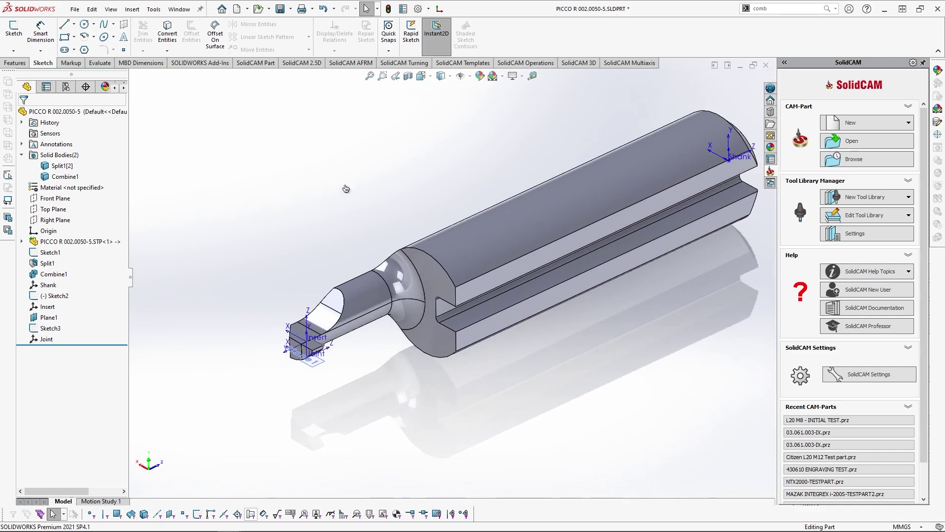
left_click(179, 8)
left_click(217, 140)
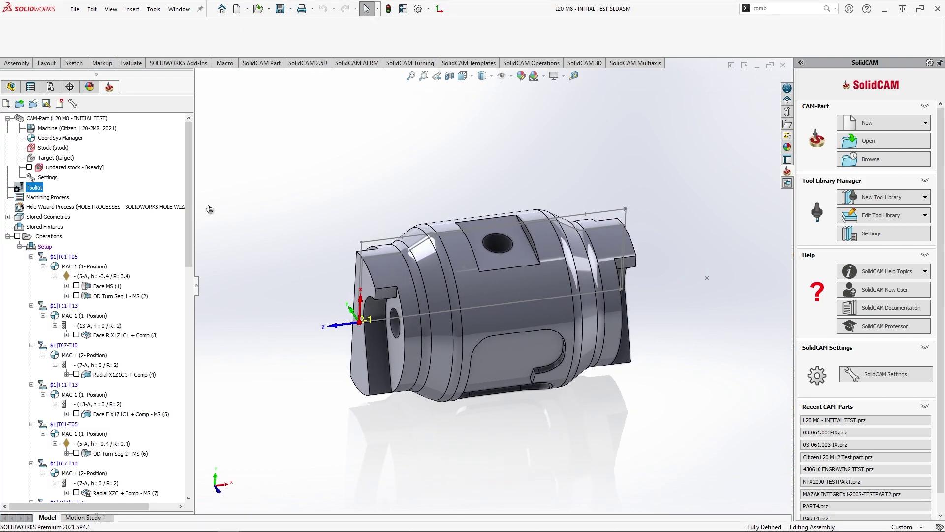
- Delete the existing Groove tool 34 from station T34 in the CAM-Part's ToolKit
left_click_drag(366, 98, 361, 41)
left_click_drag(354, 50, 303, 42)
left_click(504, 68)
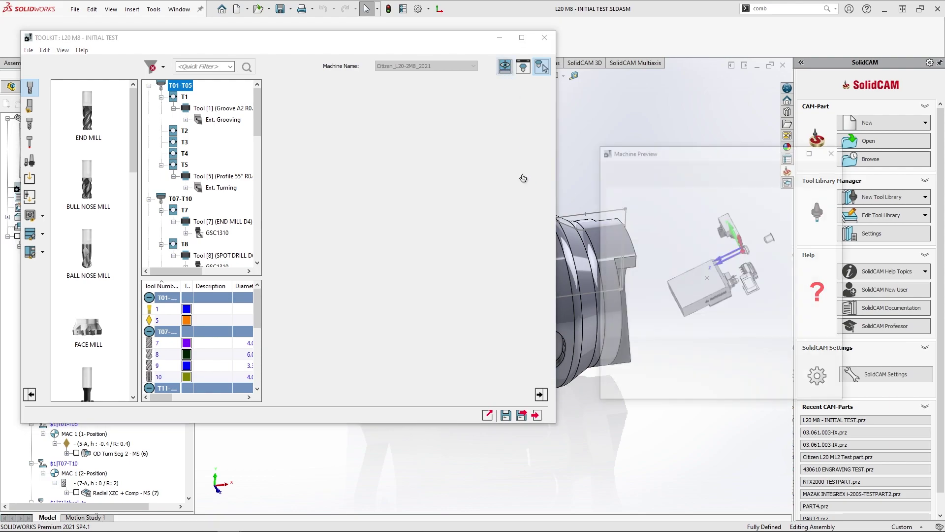
scroll(512, 296, "up", 5)
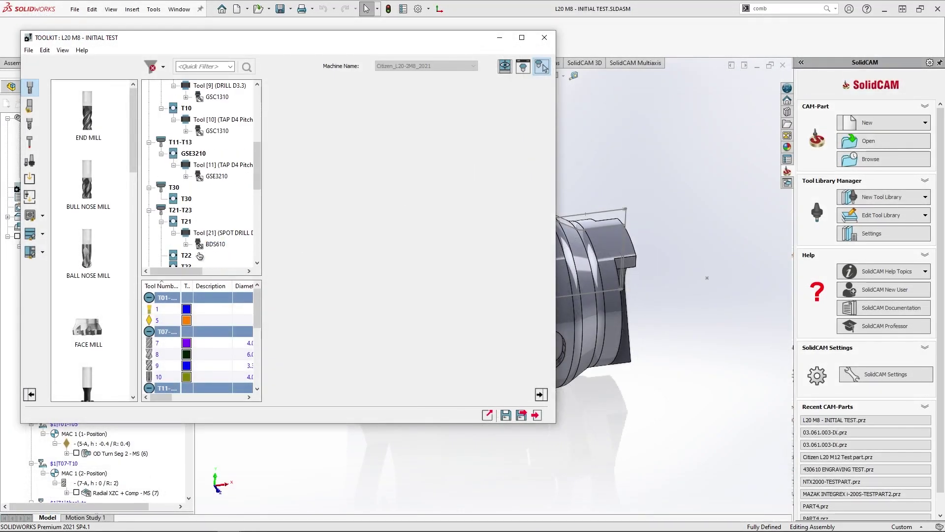
scroll(199, 256, "down", 10)
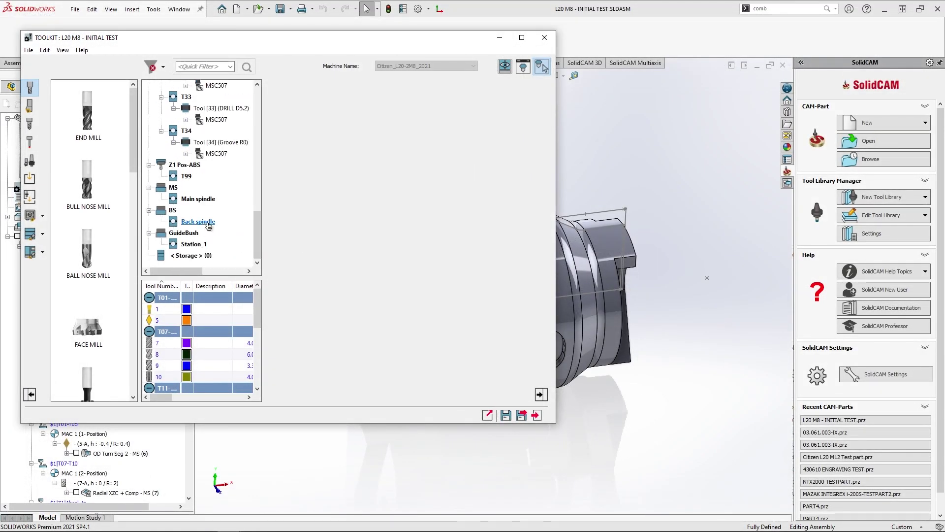
right_click(212, 144)
left_click(249, 346)
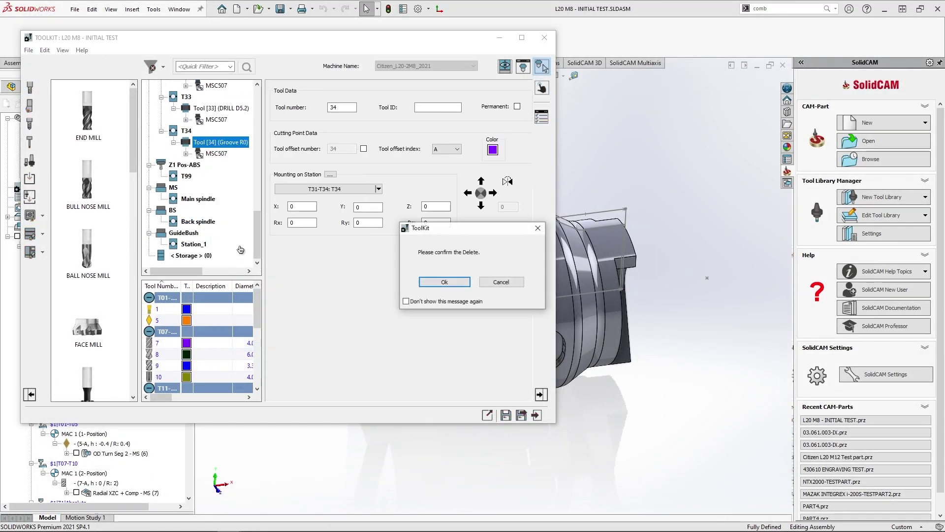
left_click(448, 300)
- Open the machine preview focused on station T31's tool and arrange it beside the ToolKit window
left_click(216, 180)
left_click(506, 67)
scroll(602, 295, "up", 5)
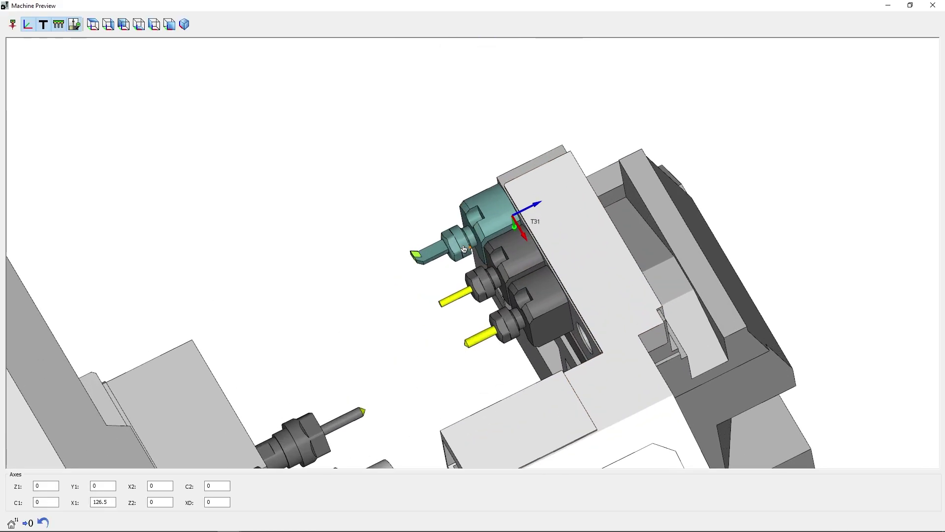
scroll(464, 249, "up", 3)
left_click_drag(788, 6, 944, 54)
left_click_drag(335, 42, 306, 42)
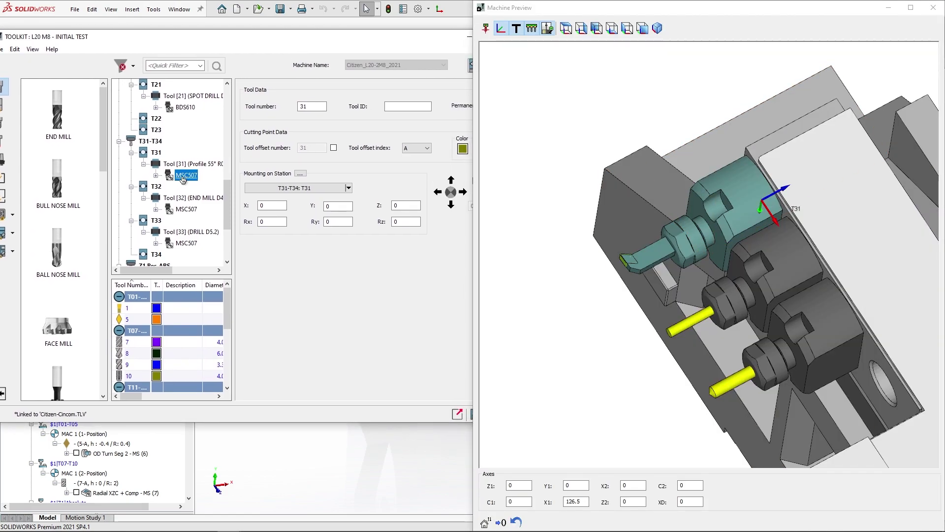
- Copy the MSC507 holder component from tool 31 and paste it into station T34
right_click(183, 179)
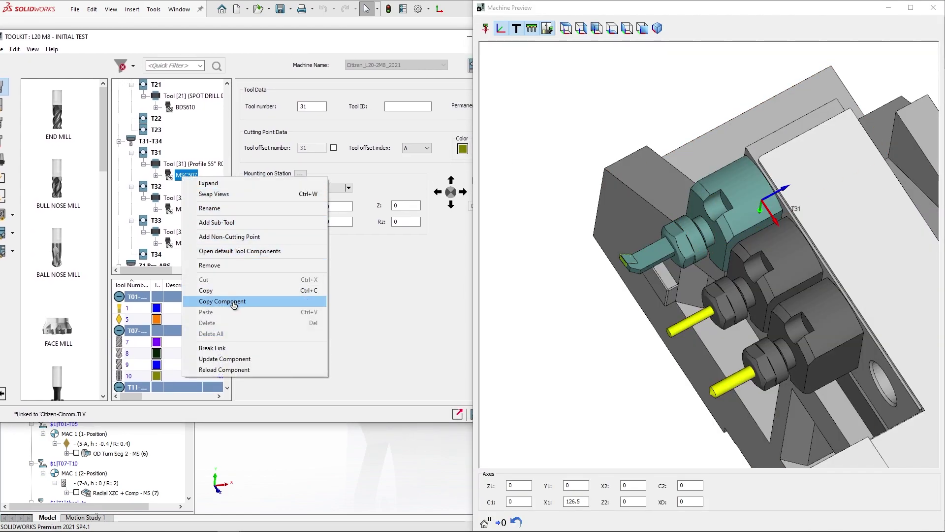
left_click(234, 303)
right_click(156, 255)
left_click(193, 311)
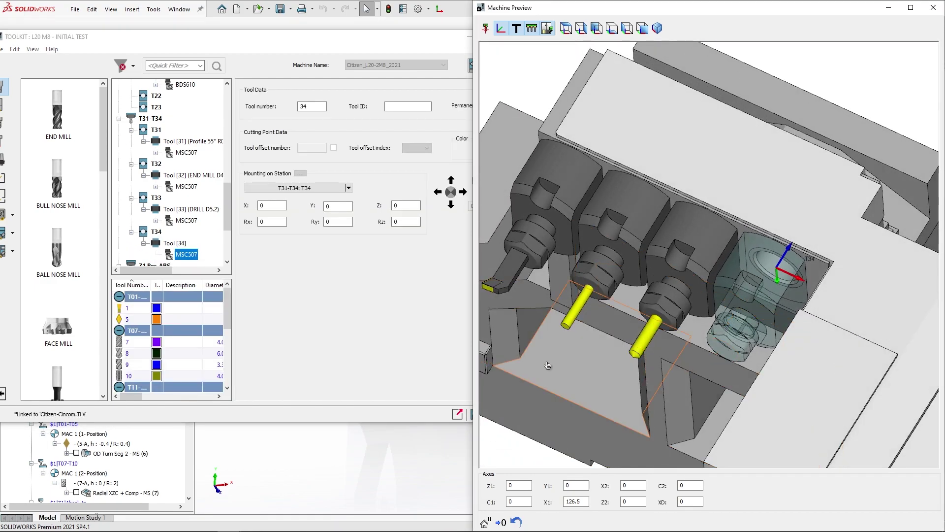
- Attach a Round Shank component to the MSC507 holder of tool 34
left_click_drag(129, 39, 175, 42)
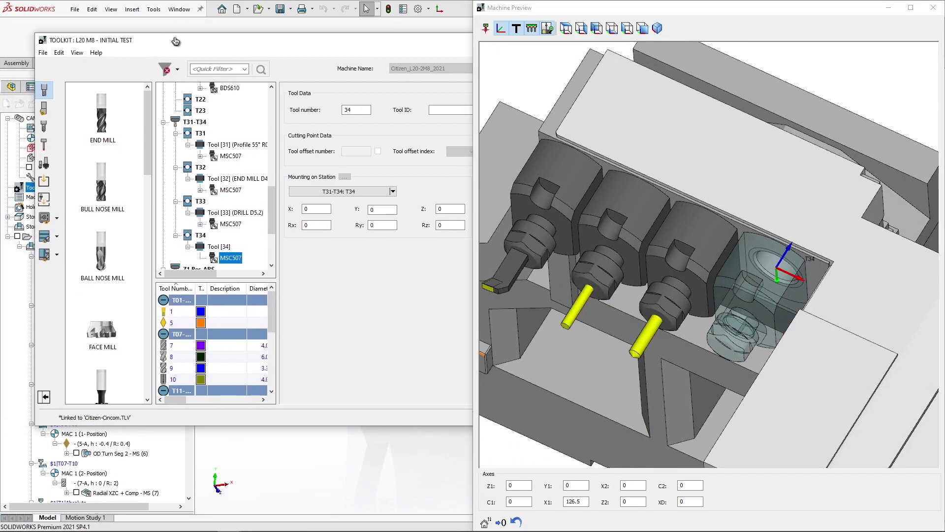
left_click(48, 168)
left_click_drag(91, 133, 231, 257)
- Set the shank's shape type to 3D Model and load PICCO R 002.0050-5-Shank.STL from the Video - Picco folder
left_click_drag(358, 42, 267, 40)
left_click(315, 104)
left_click(293, 127)
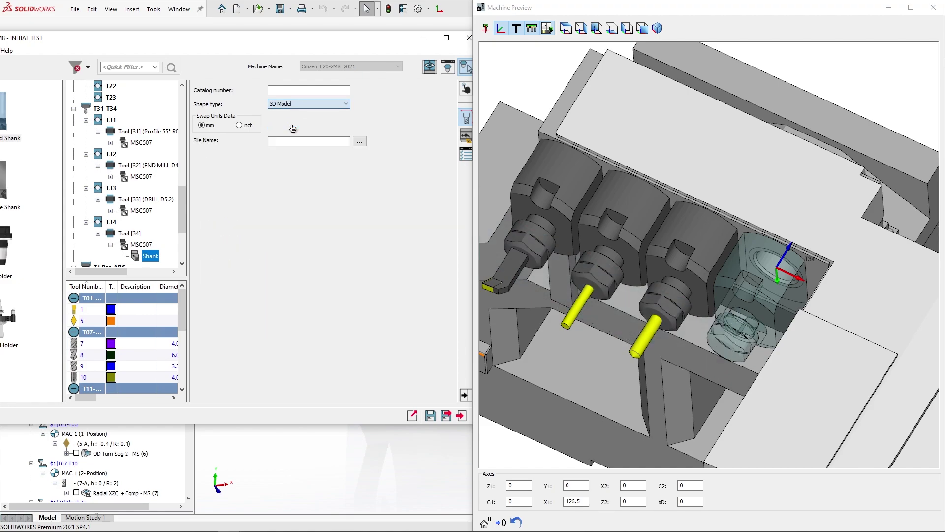
left_click(360, 142)
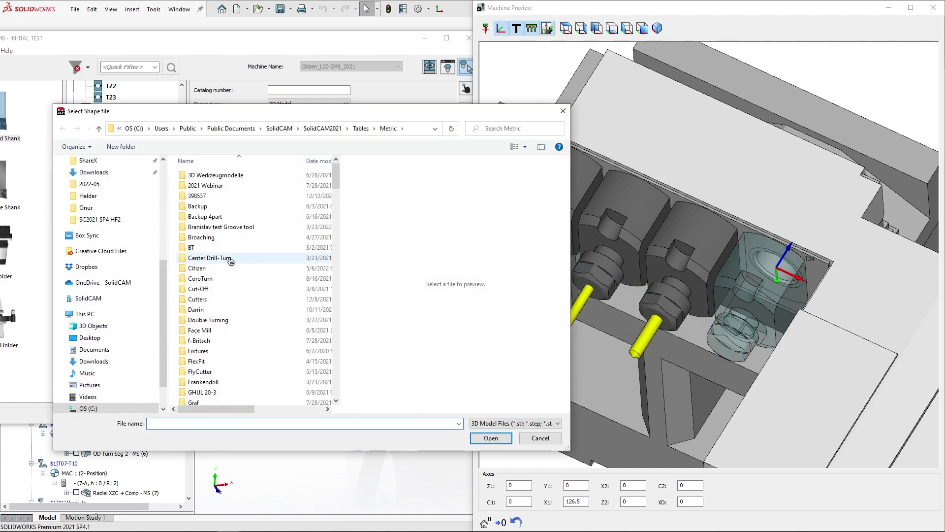
scroll(243, 257, "down", 10)
double_click(210, 185)
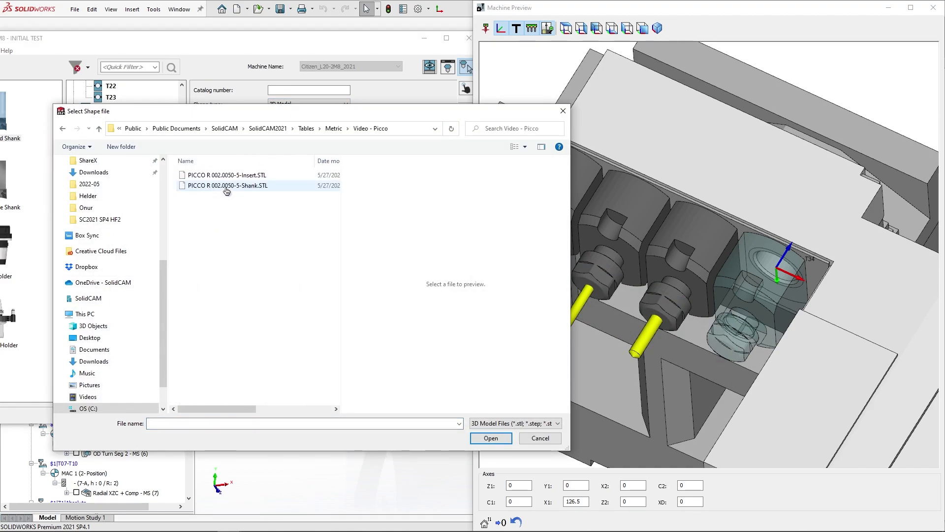
double_click(210, 185)
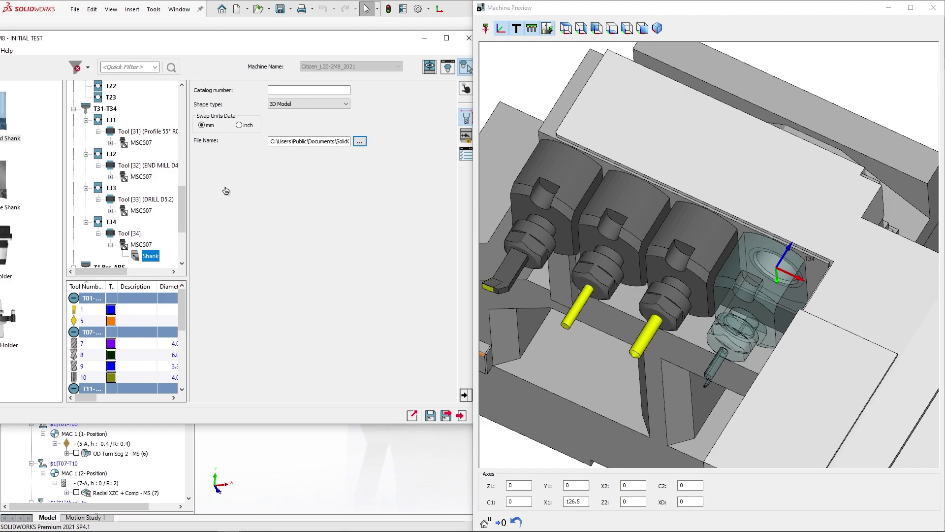
- Attach a Groove turning insert to the shank of tool 34
left_click_drag(217, 43, 258, 39)
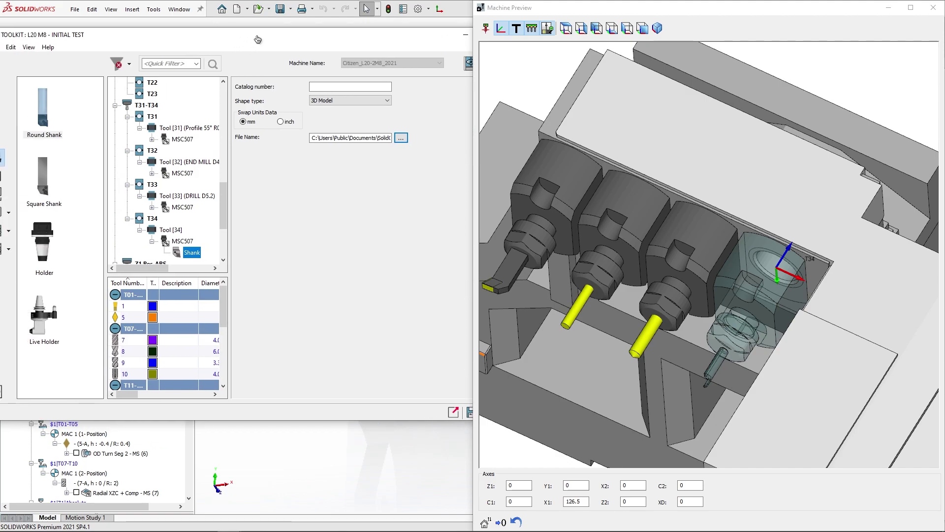
left_click_drag(182, 41, 266, 41)
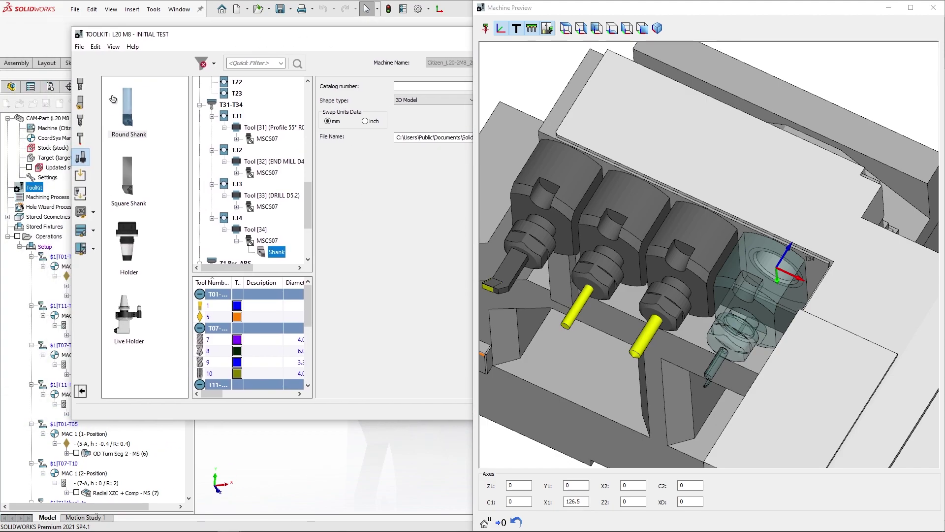
left_click(81, 105)
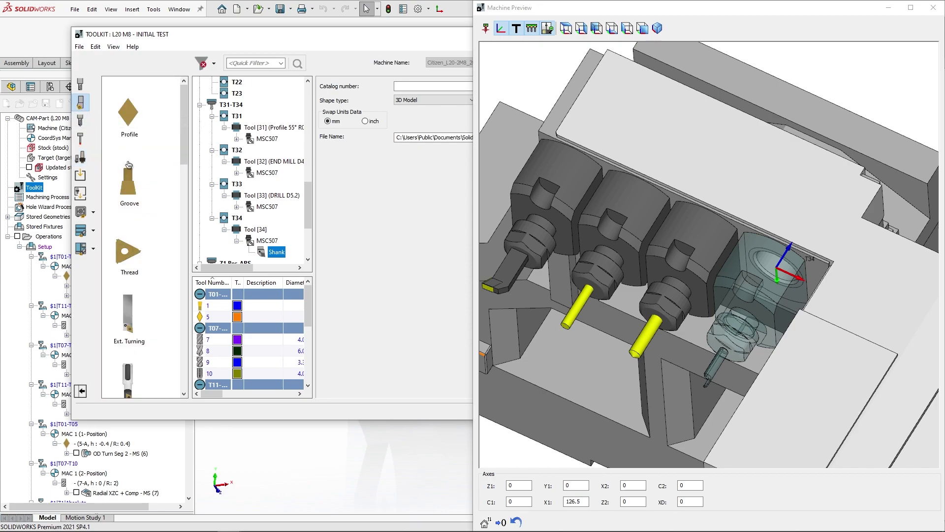
left_click_drag(130, 185, 275, 253)
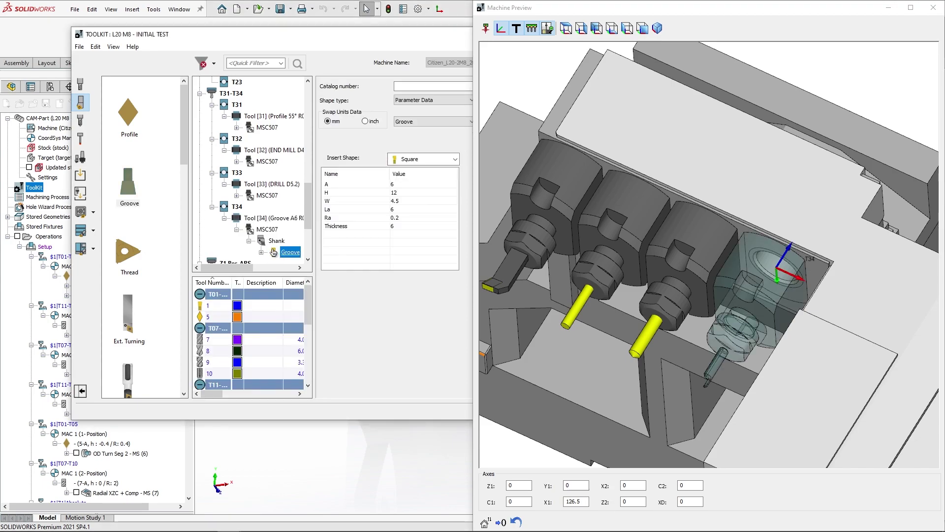
- Set the groove insert's shape type to 3D Model and load PICCO R 002.0050-5-Insert.STL from the Video - Picco folder
left_click(431, 99)
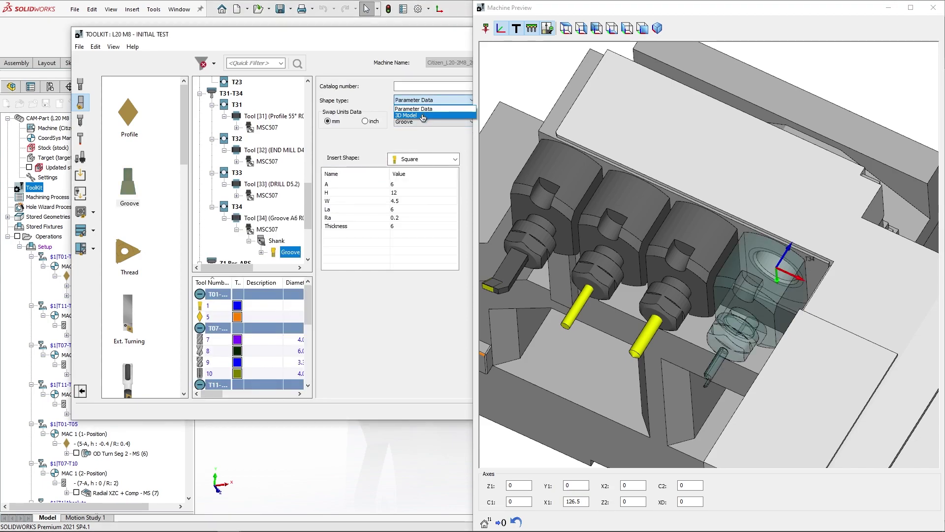
left_click(429, 116)
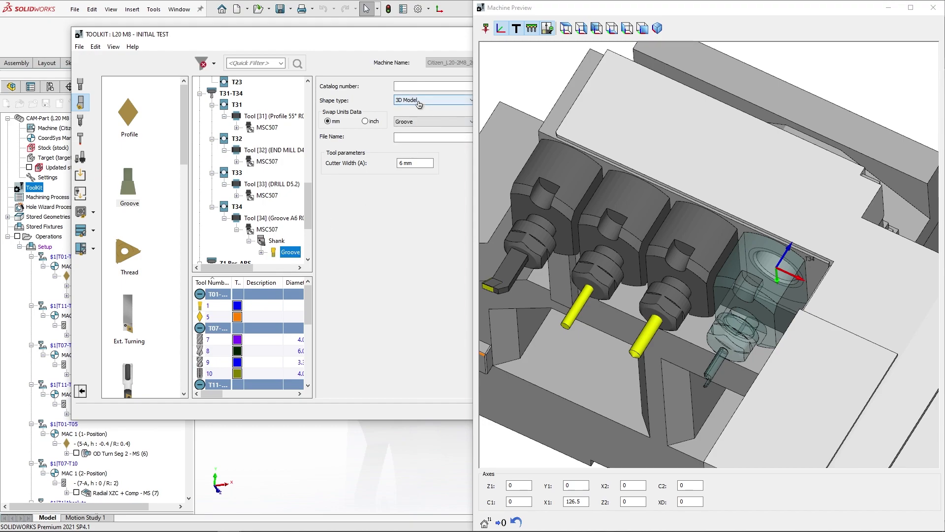
left_click_drag(406, 47, 291, 50)
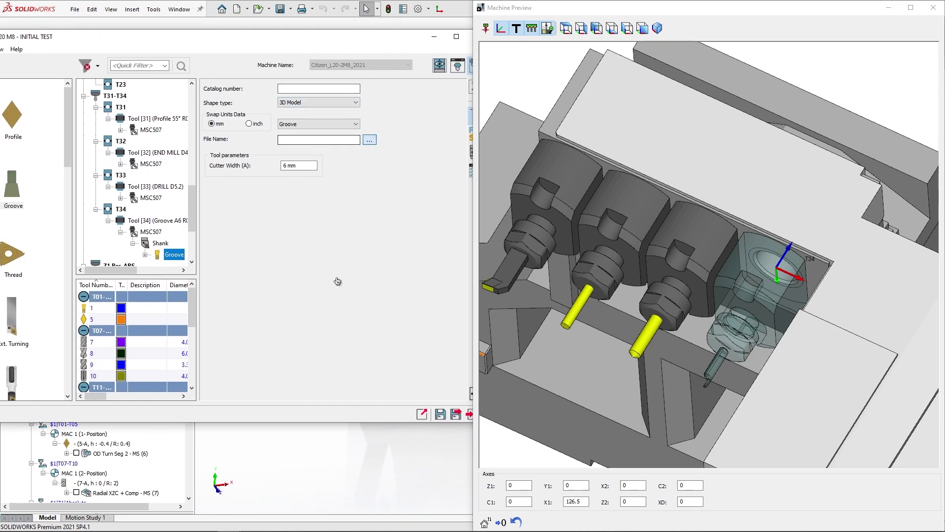
left_click(370, 140)
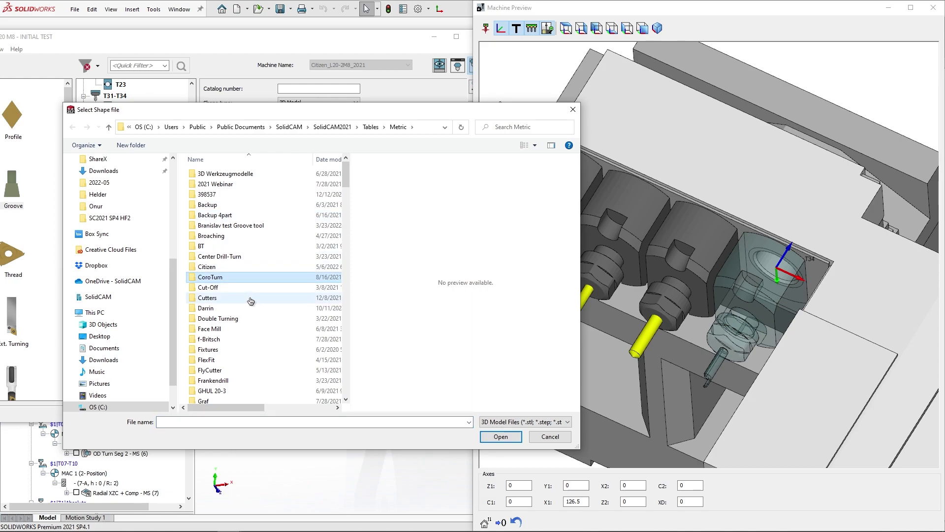
scroll(250, 300, "down", 20)
double_click(229, 187)
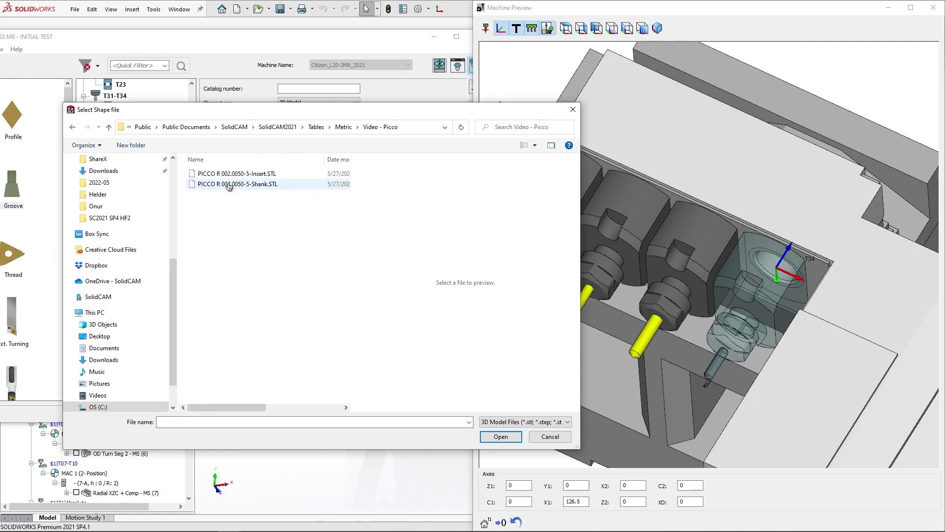
double_click(261, 175)
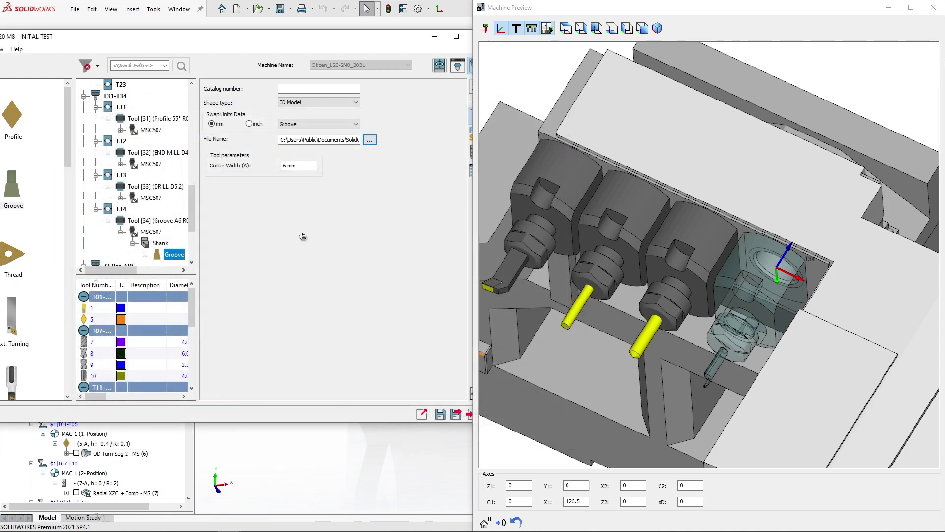
- Switch to the PICCO R 002.0050-5 part and read the length of the insert's front cutting edge
key("Tab")
key("Tab")
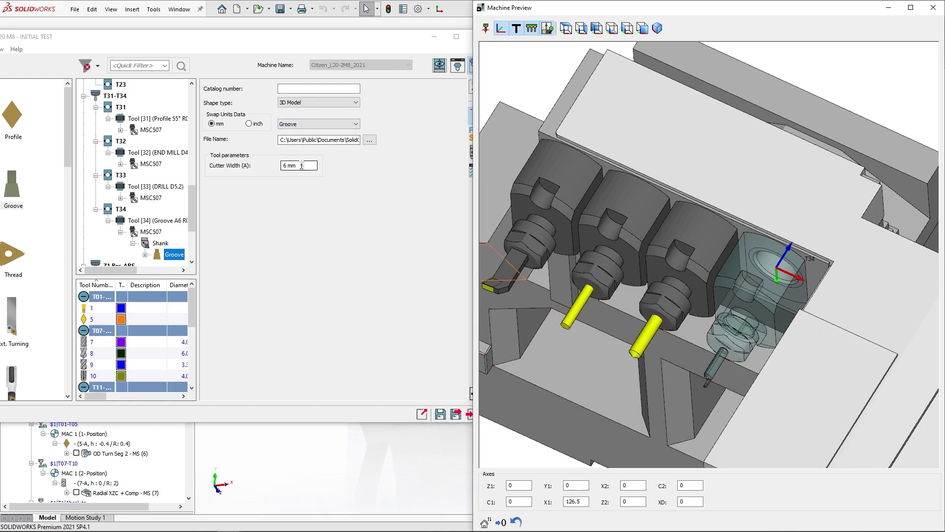
left_click_drag(316, 37, 335, 343)
left_click(343, 207)
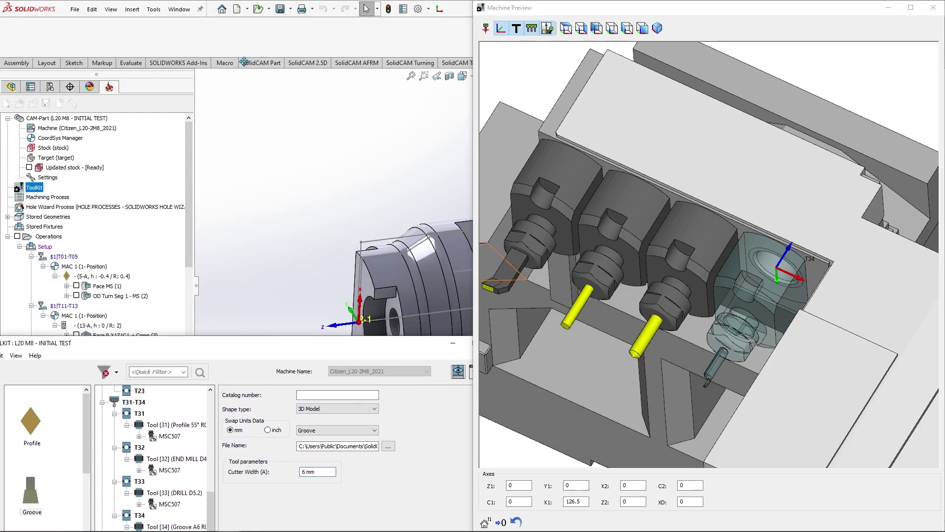
left_click(180, 9)
left_click(223, 142)
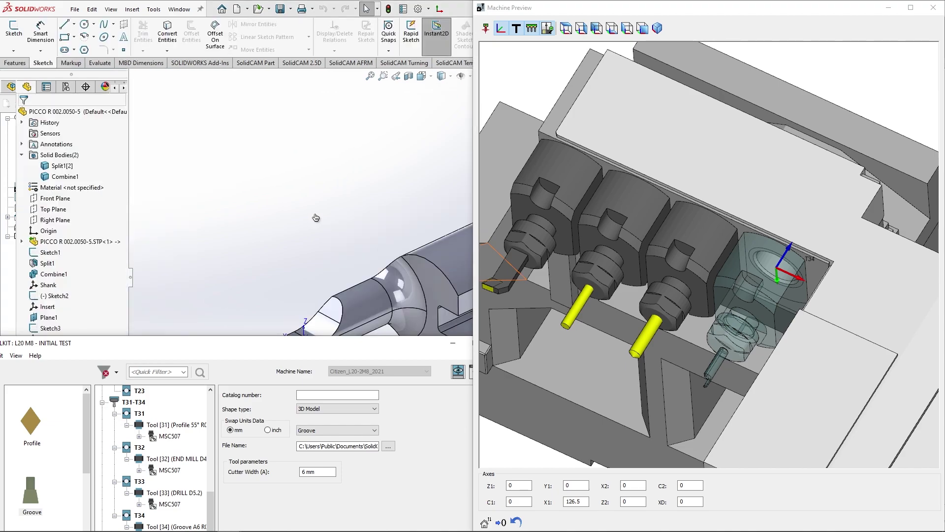
scroll(306, 315, "down", 5)
left_click(337, 283)
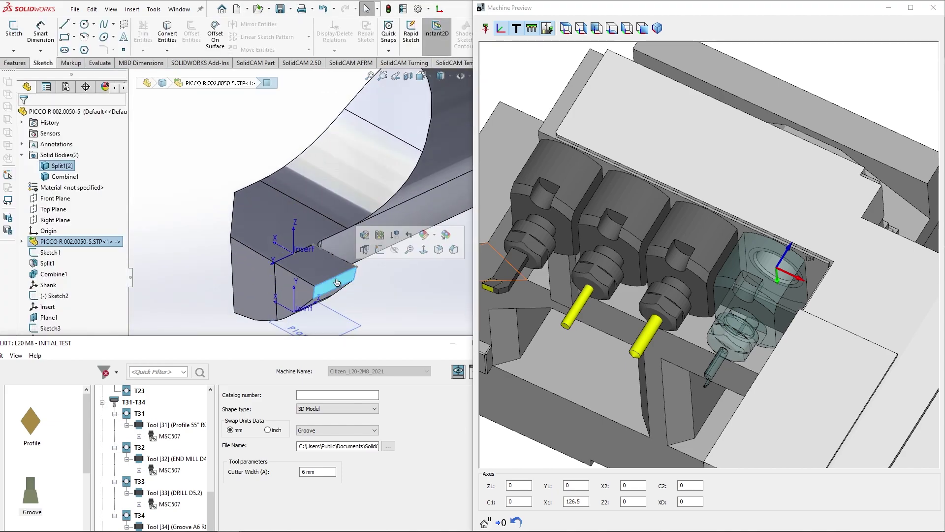
left_click_drag(603, 8, 700, 64)
left_click(328, 283)
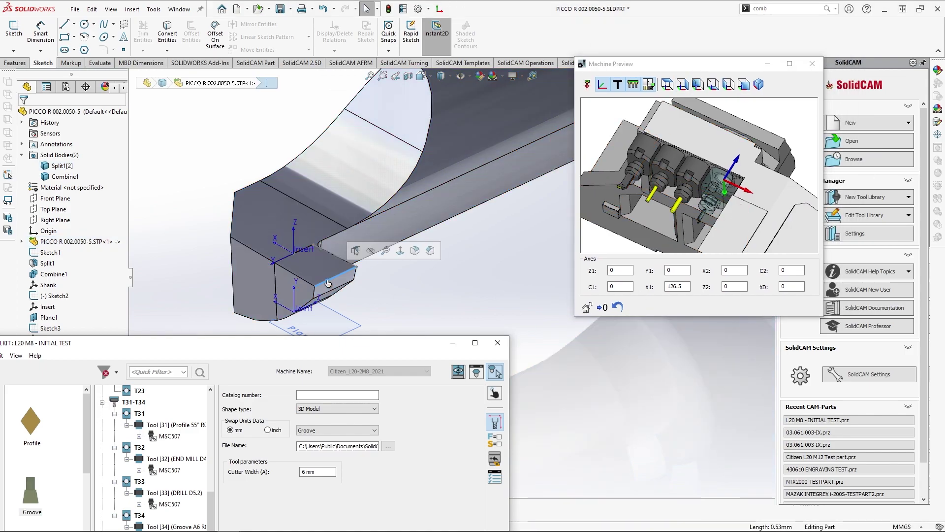
- Set the groove insert's cutter width (A) to 0.53 mm
left_click_drag(367, 343, 409, 185)
left_click_drag(365, 314, 335, 315)
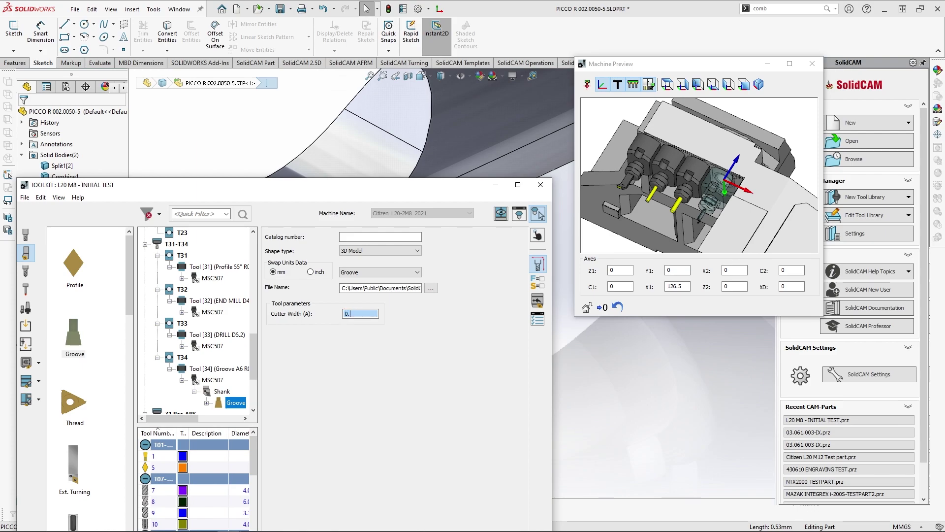
left_click_drag(313, 191, 308, 123)
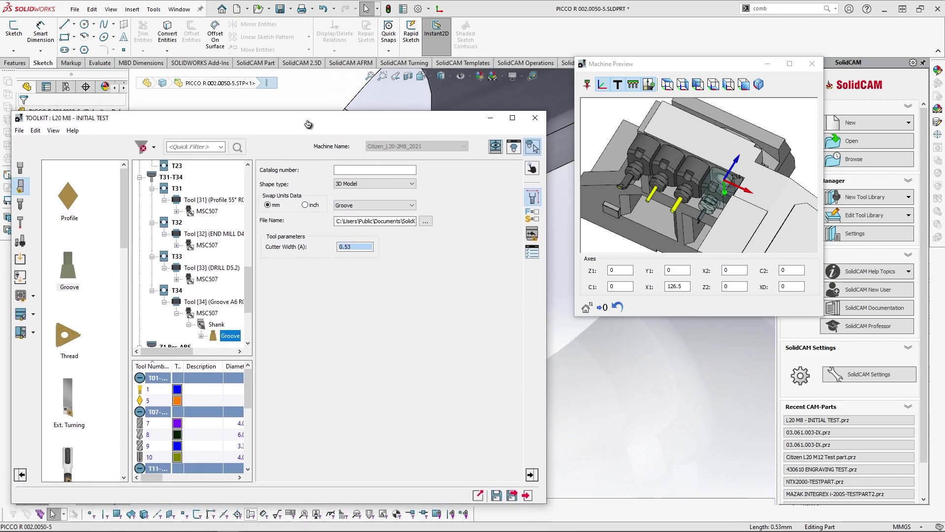
scroll(238, 323, "down", 2)
left_click(215, 270)
left_click(215, 280)
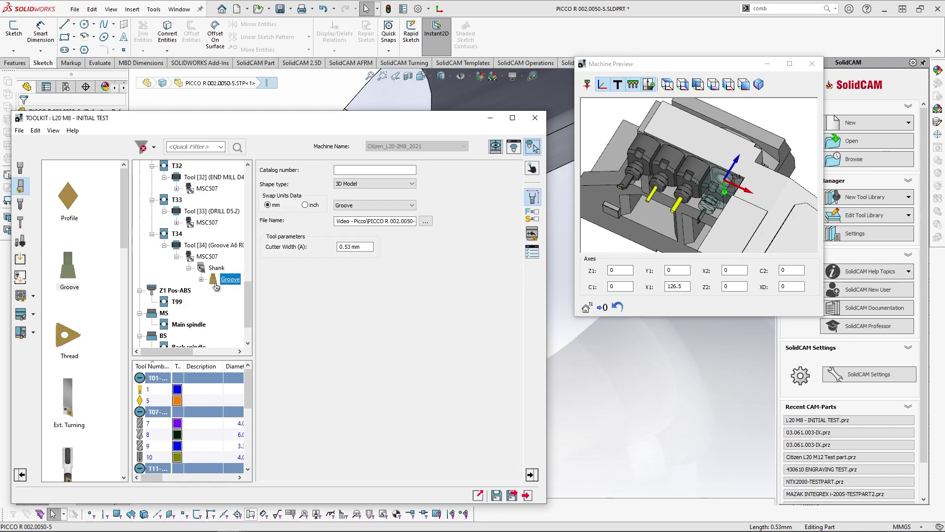
- Review the model file settings of the groove insert and of the shank in tool 34
left_click(355, 206)
left_click(354, 221)
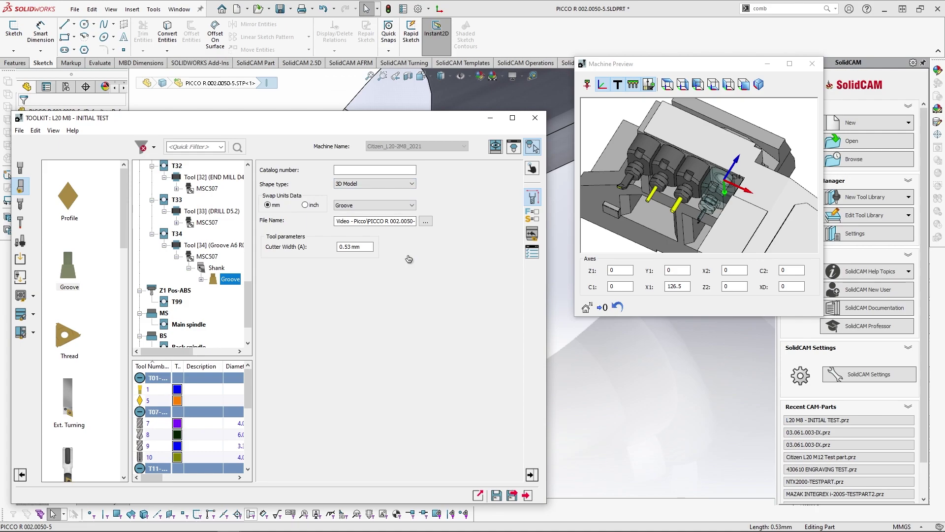
right_click(232, 277)
left_click(217, 268)
right_click(217, 268)
left_click(329, 253)
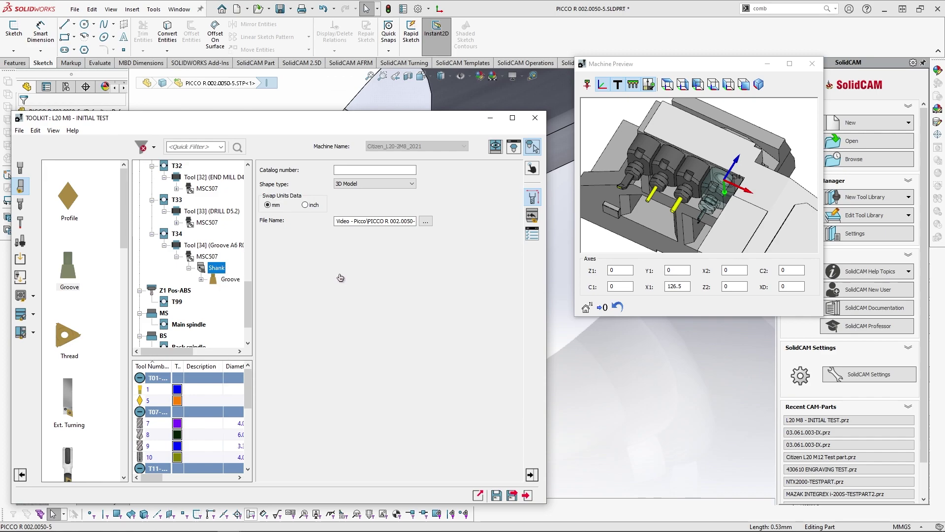
- Replace the Machine Preview with an enlarged Tool Viewer and inspect the shank and its cutting tip from an angled view
left_click(812, 63)
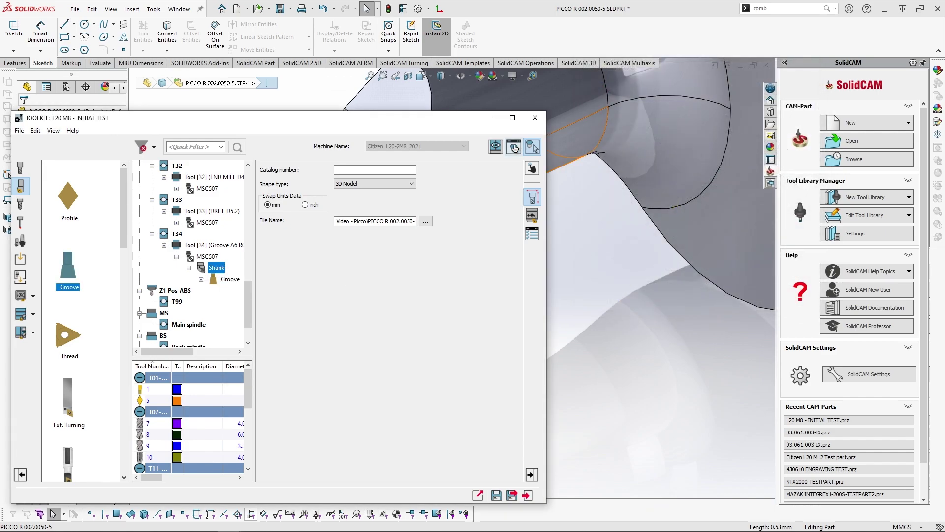
left_click(513, 146)
left_click_drag(426, 147, 610, 176)
scroll(438, 303, "up", 3)
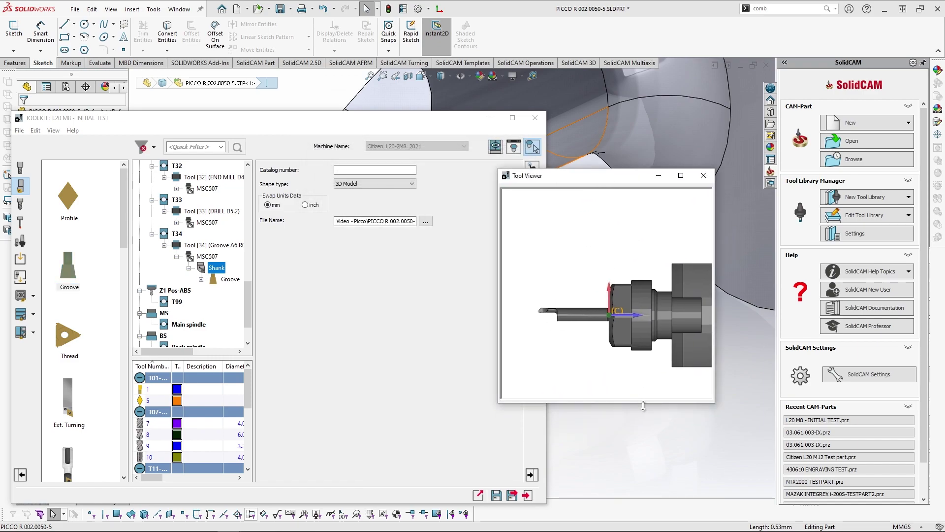
left_click_drag(640, 402, 640, 486)
left_click_drag(717, 373, 823, 374)
scroll(612, 376, "up", 4)
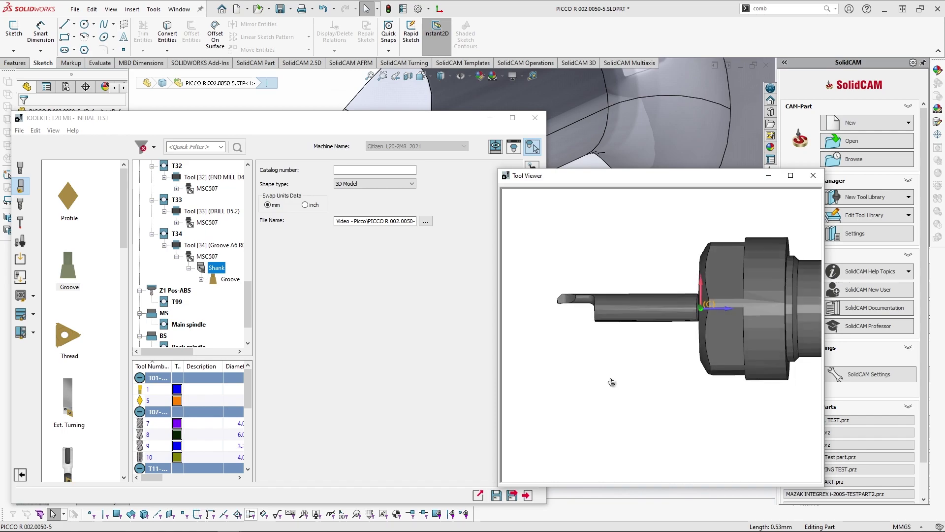
middle_click_drag(619, 416, 571, 365, "ctrl")
scroll(569, 367, "up", 3)
middle_click_drag(705, 317, 599, 372)
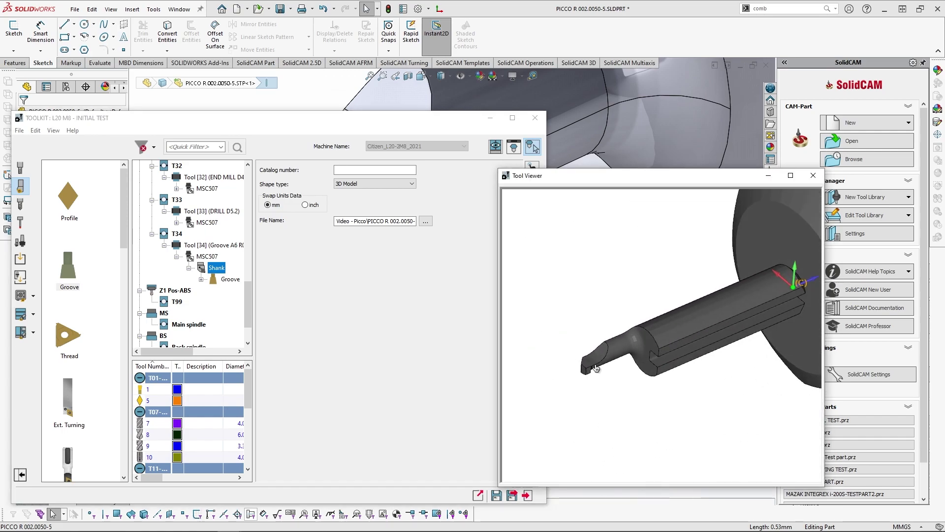
left_click_drag(571, 181, 684, 173)
- Show the groove insert's mounting data and examine where it should attach on the shank in the Tool Viewer
left_click(231, 280)
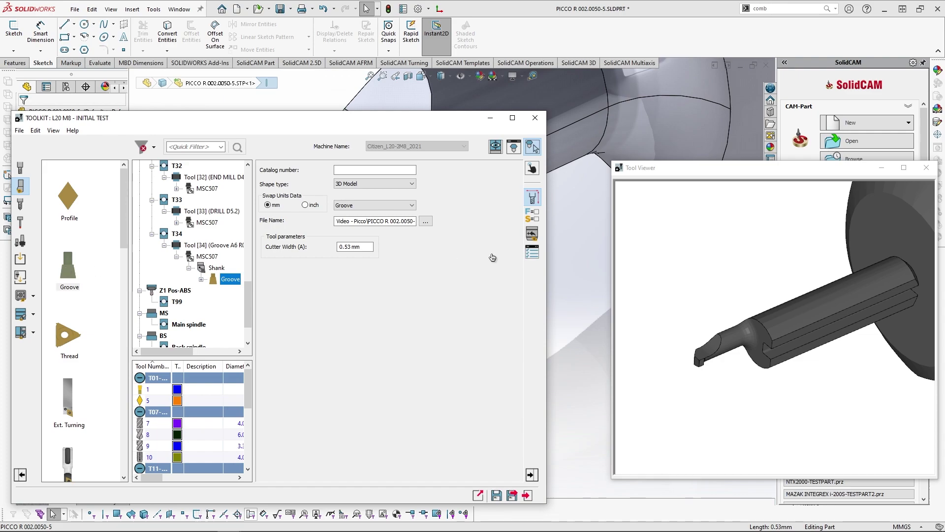
left_click(531, 235)
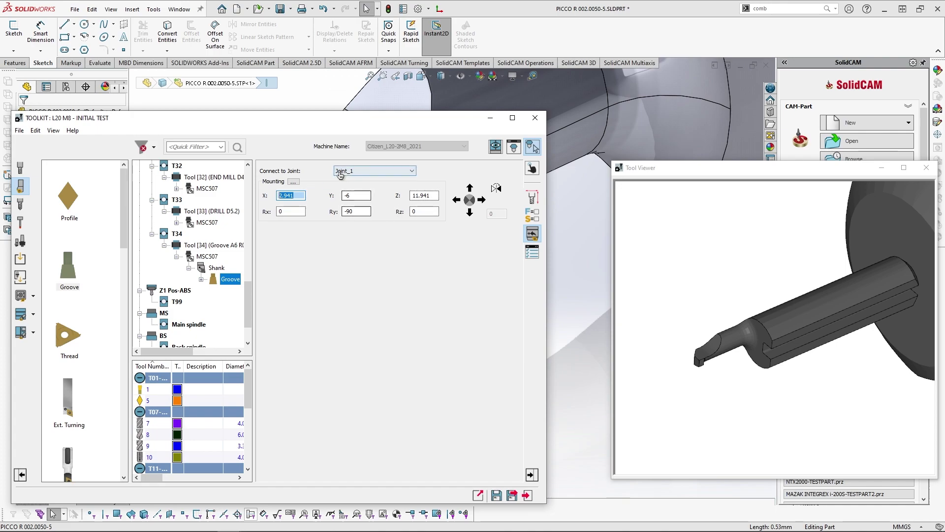
left_click(745, 354)
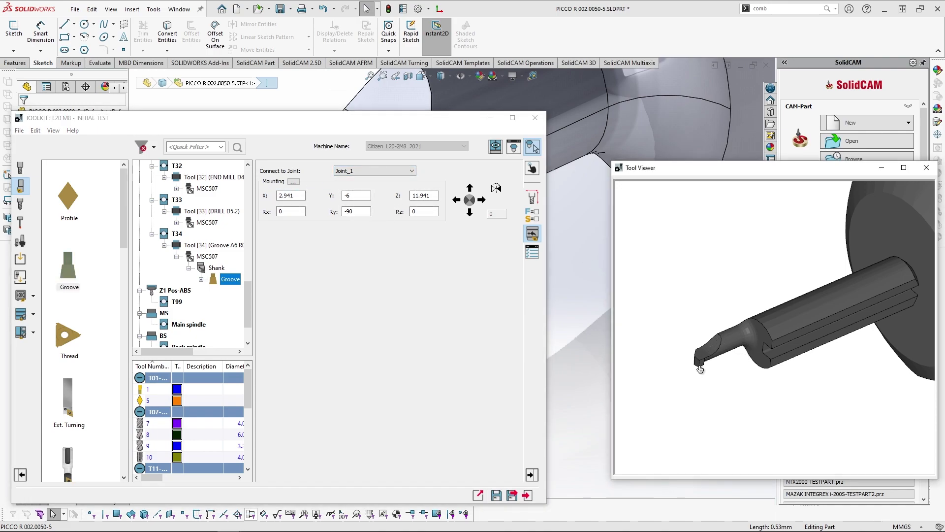
scroll(822, 345, "down", 3)
scroll(822, 345, "down", 3)
scroll(839, 337, "up", 3)
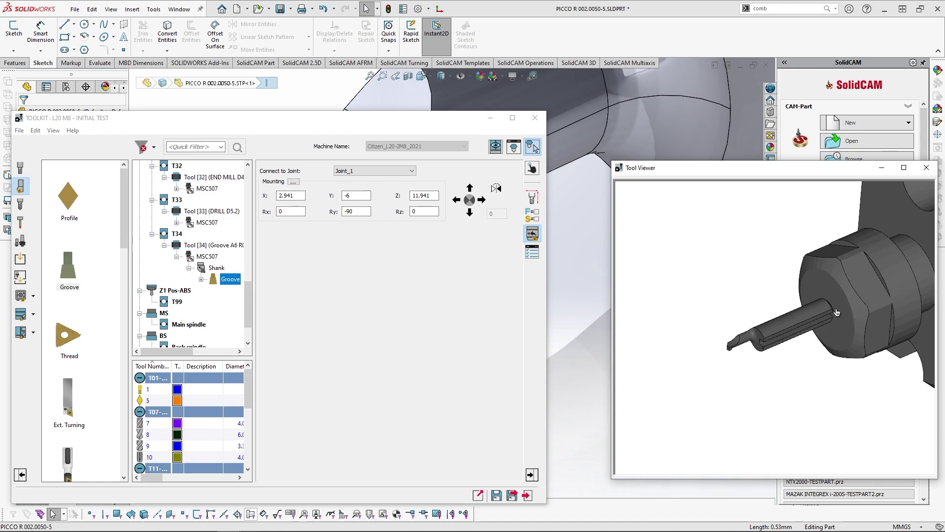
left_click_drag(828, 307, 727, 304)
key("ctrl+z")
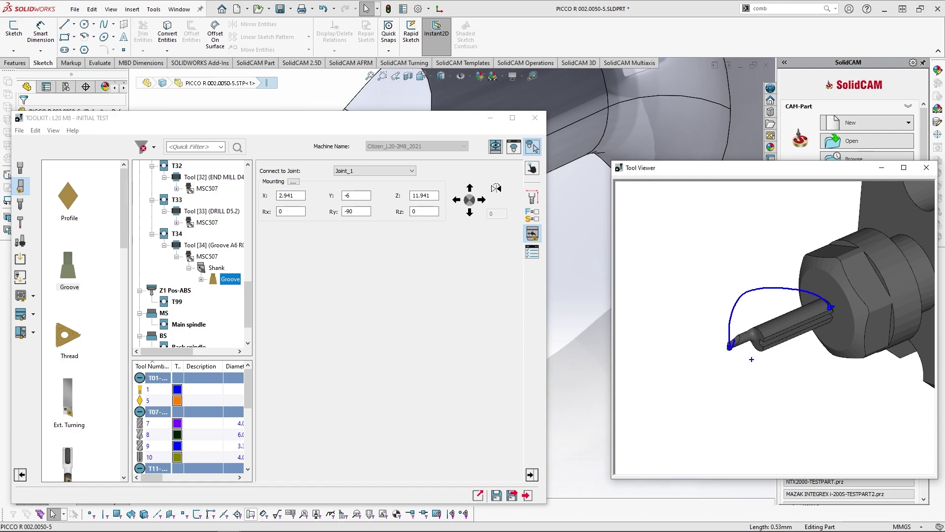
- Show the shank's mounting and joint data and locate Joint_1 relative to the holder in the Tool Viewer
left_click(217, 268)
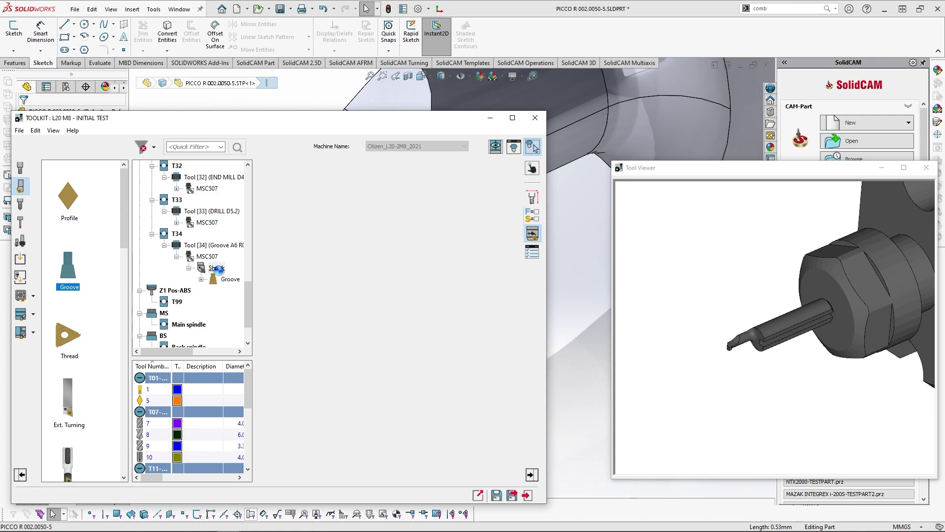
left_click(340, 252)
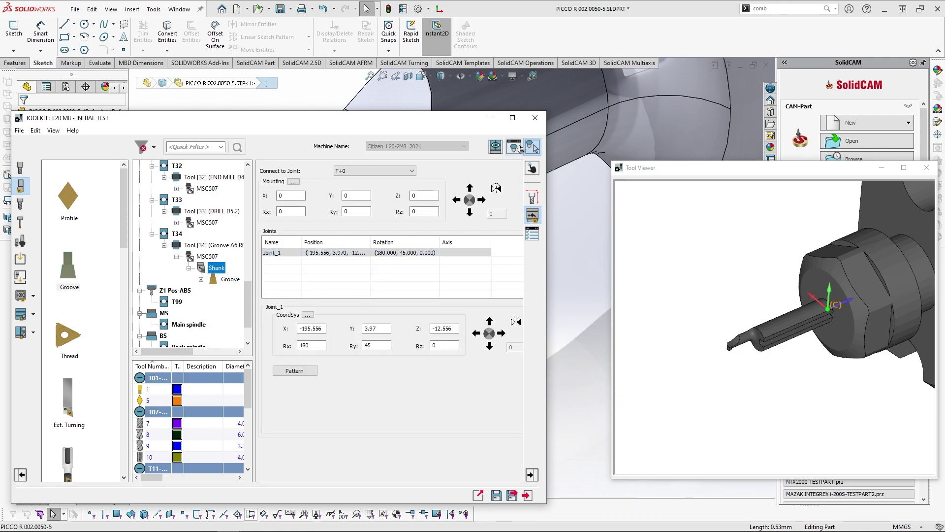
scroll(792, 325, "down", 3)
scroll(794, 324, "down", 3)
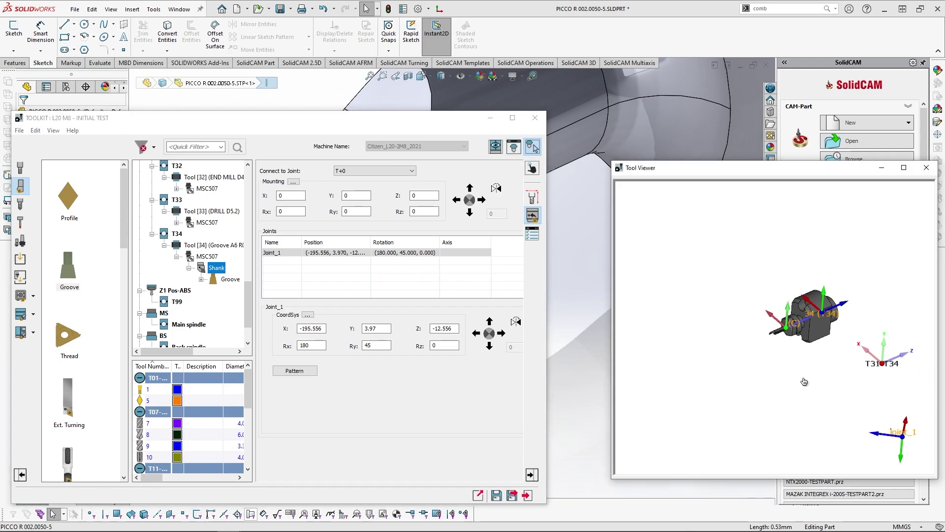
middle_click_drag(848, 396, 798, 394)
middle_click_drag(837, 419, 733, 360)
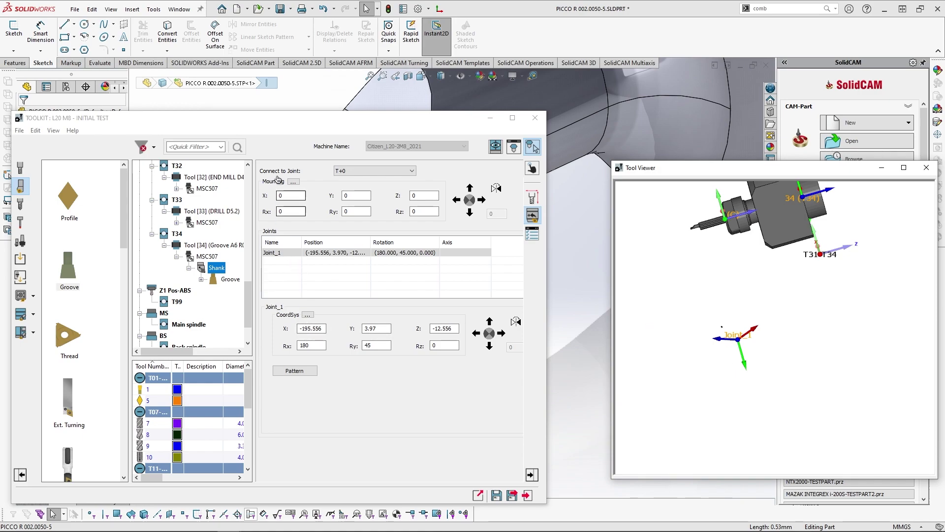
- Uncover the PICCO R 002.0050-5 part behind ToolKit and examine its Shank, Insert and Joint coordinate systems
left_click_drag(319, 128, 289, 370)
left_click(178, 9)
left_click(212, 142)
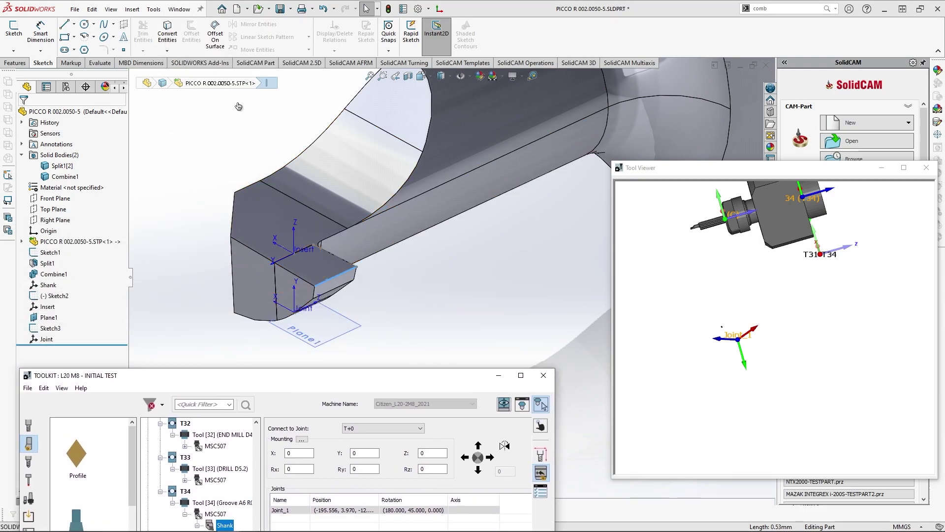
left_click(179, 9)
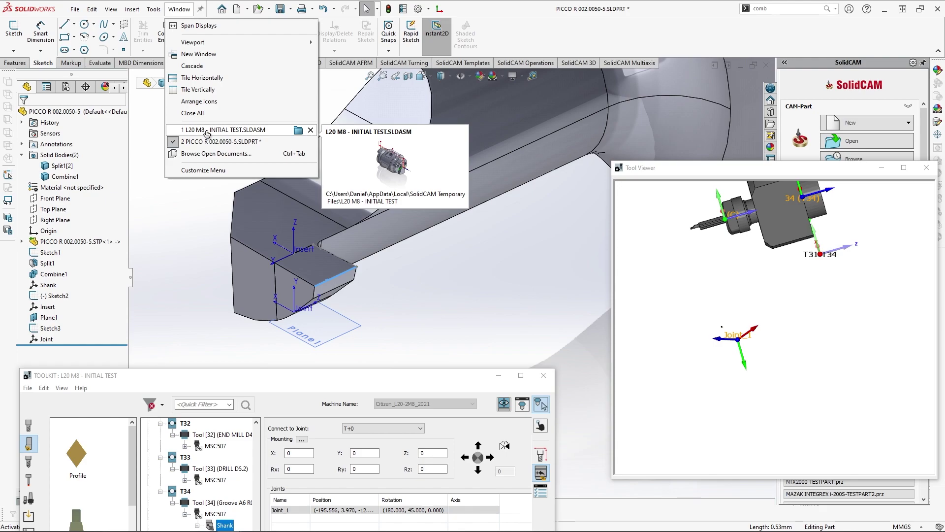
left_click(212, 141)
left_click_drag(412, 378, 382, 187)
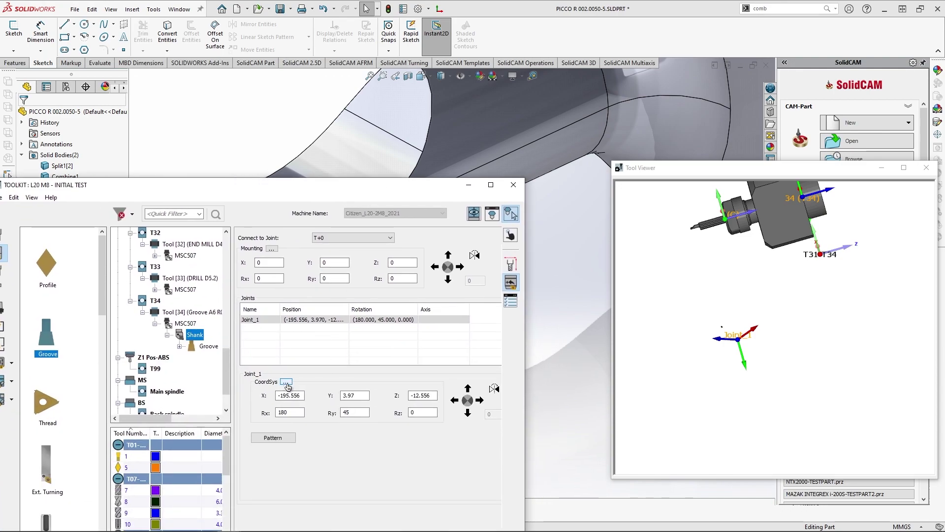
- Calculate Joint_1's position from the relation between coordinate systems, with Shank as master and Joint as slave, and apply it
left_click(287, 383)
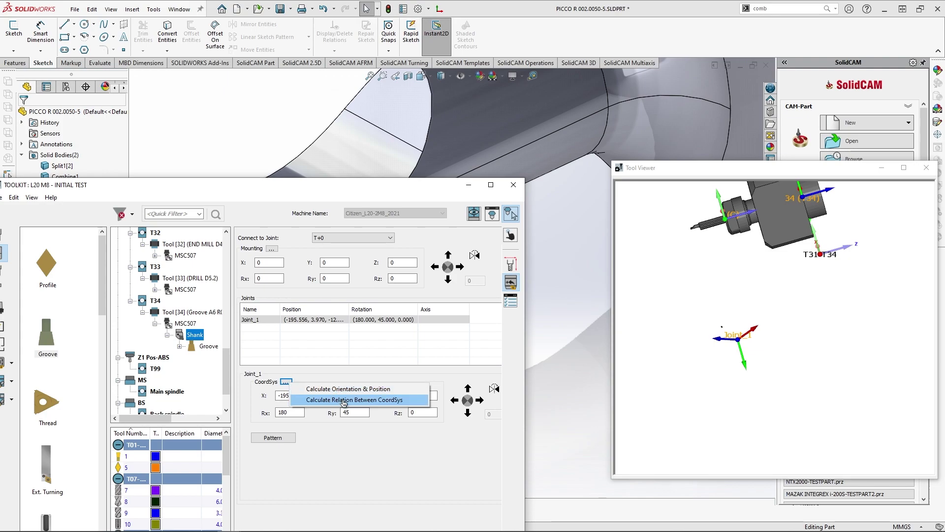
left_click(343, 402)
left_click_drag(344, 389, 158, 296)
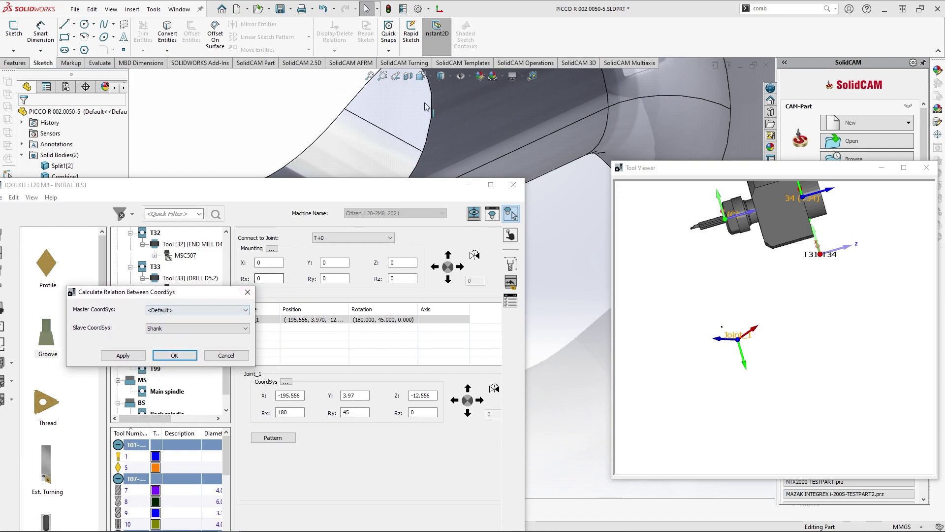
left_click(223, 310)
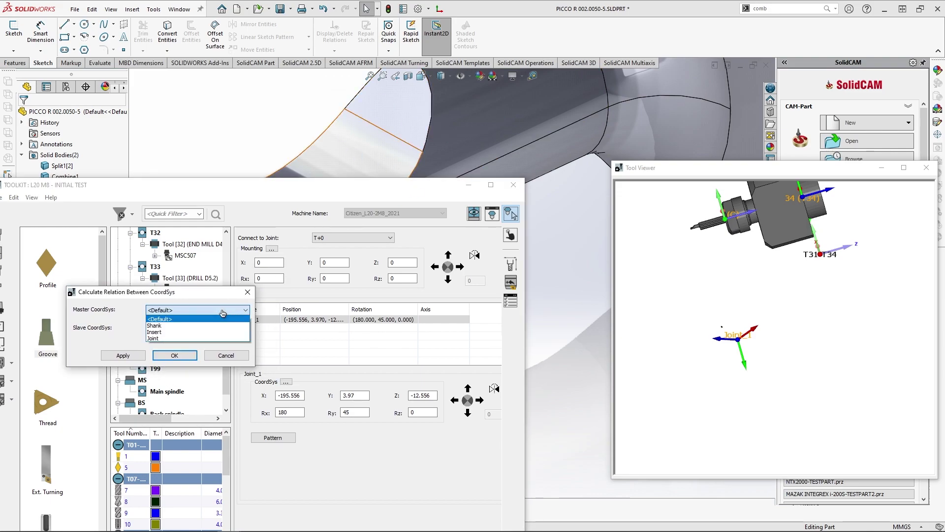
left_click(172, 326)
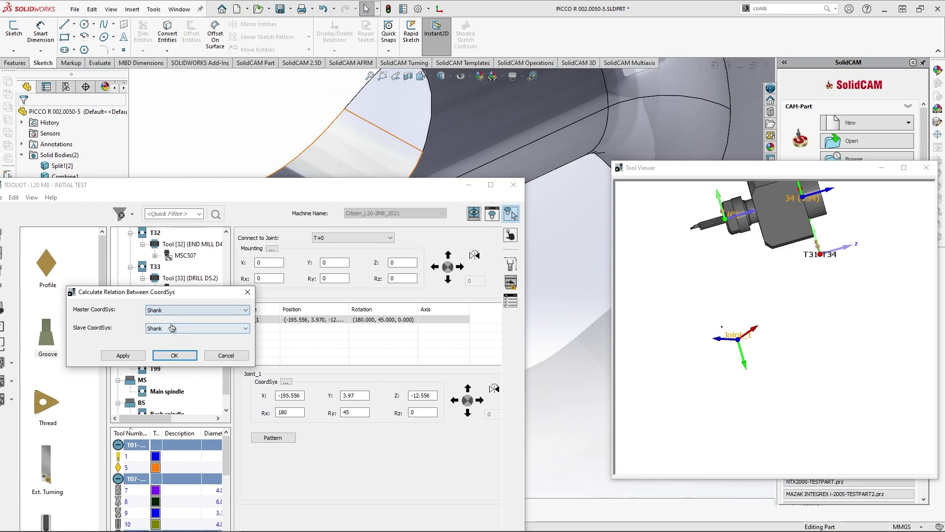
left_click(196, 329)
left_click(162, 350)
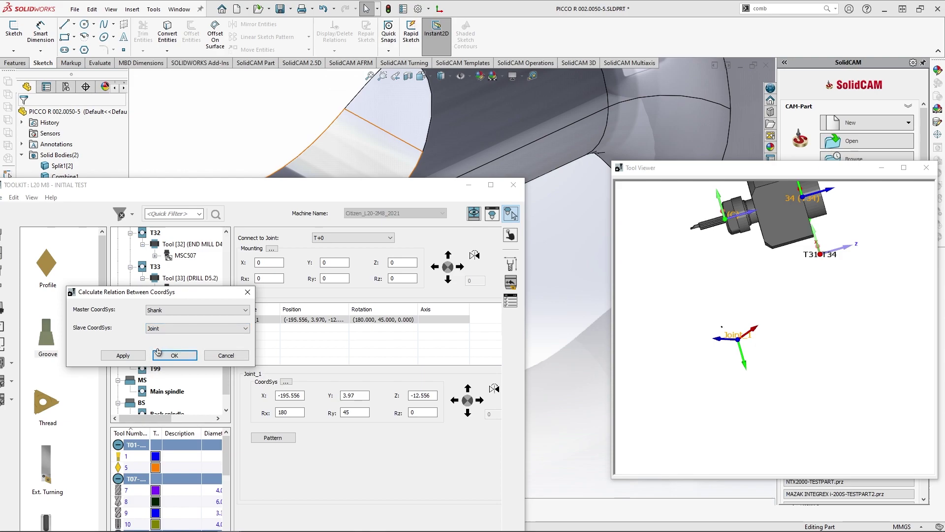
left_click(124, 357)
- Inspect Joint_1 at the shank's cutting tip in the Tool Viewer, then accept the coordinate system relation
left_click(741, 280)
middle_click_drag(713, 210, 636, 394)
scroll(725, 274, "up", 3)
scroll(776, 343, "up", 5)
scroll(740, 321, "up", 3)
scroll(768, 377, "up", 3)
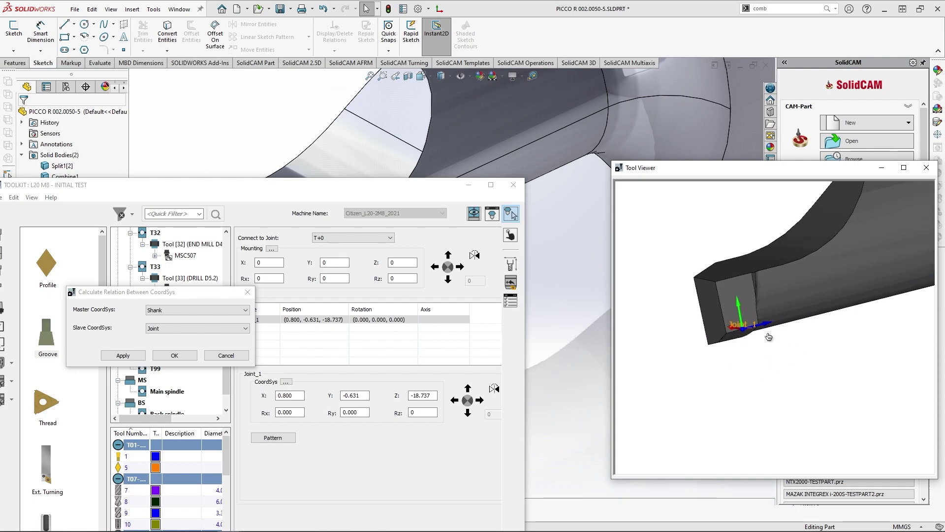
middle_click_drag(772, 335, 855, 387)
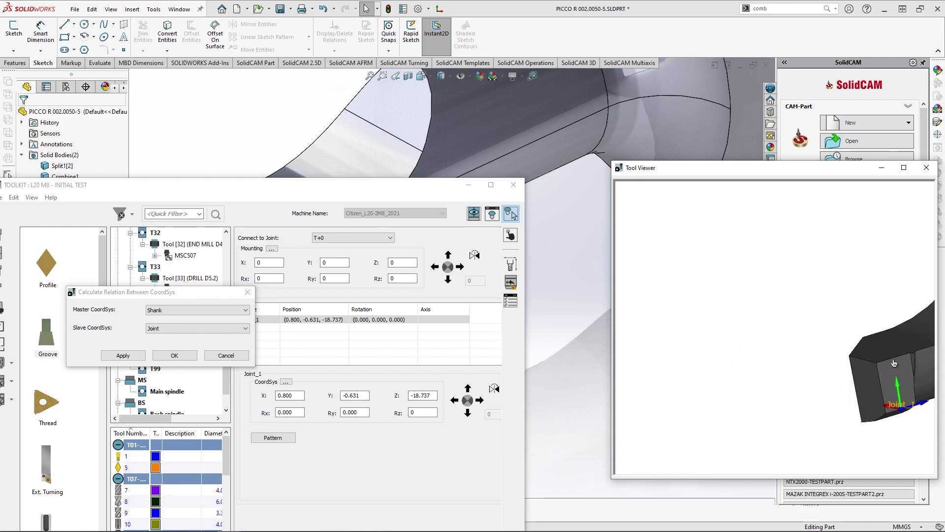
left_click(179, 356)
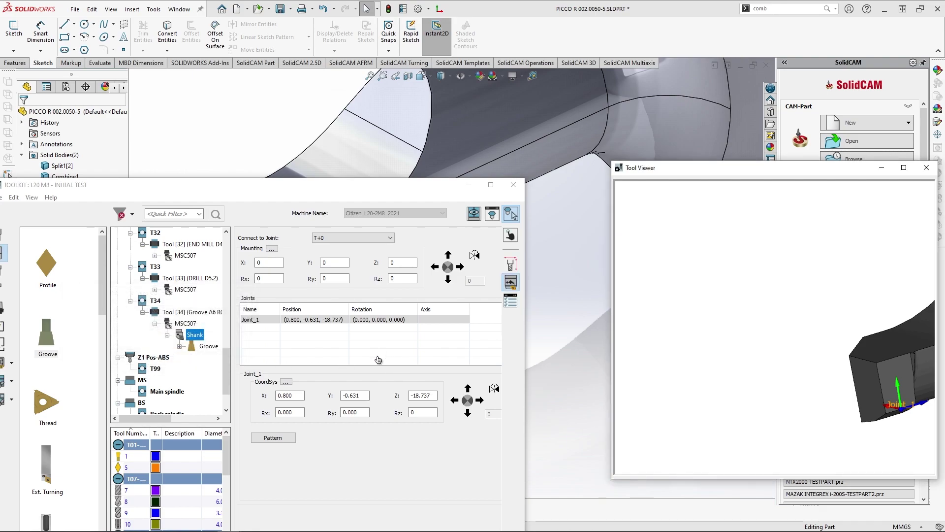
- Set all mounting offsets and rotations of tool 34's groove insert to 0 relative to Joint_1
left_click(208, 346)
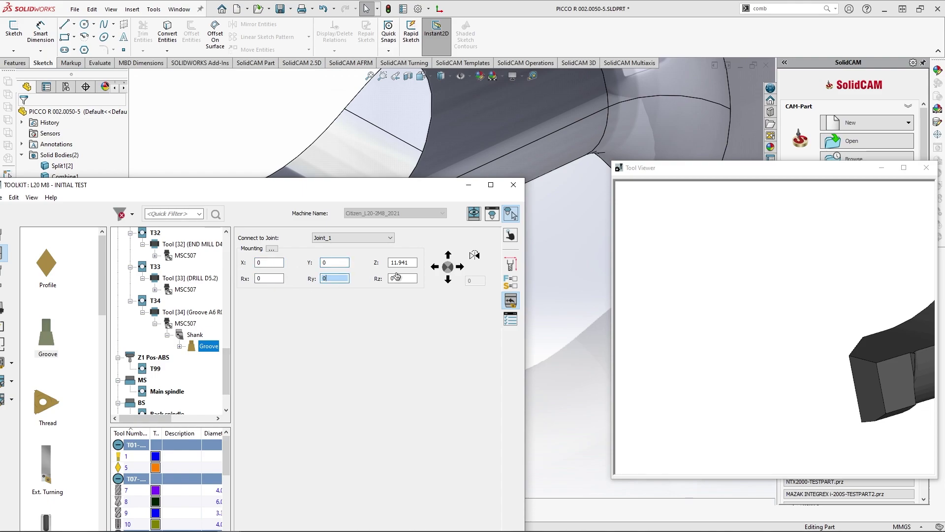
key("Tab")
left_click(673, 338)
- Examine how the groove insert sits on the shank tip and view the complete tool assembly in the Tool Viewer
middle_click_drag(882, 463, 838, 389, "ctrl")
scroll(827, 344, "down", 4)
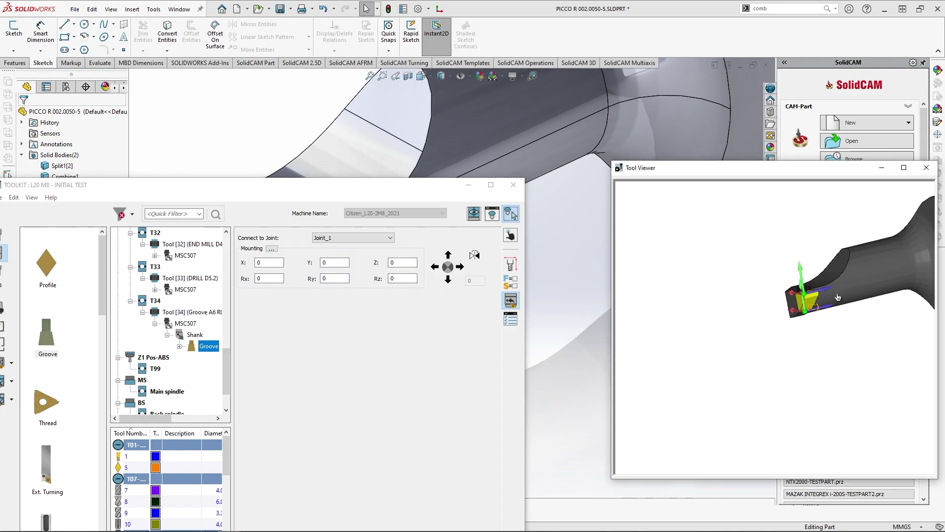
middle_click_drag(832, 313, 709, 333, "ctrl")
scroll(717, 347, "up", 5)
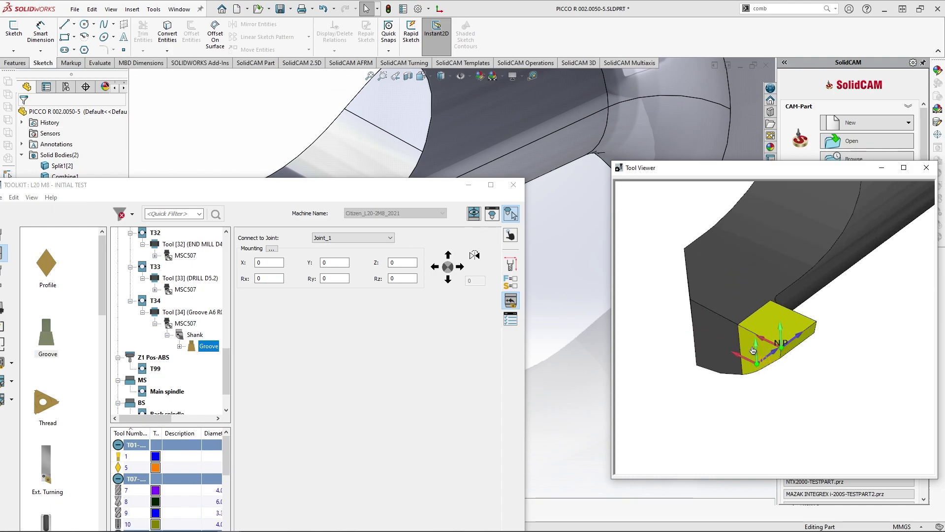
scroll(803, 339, "up", 3)
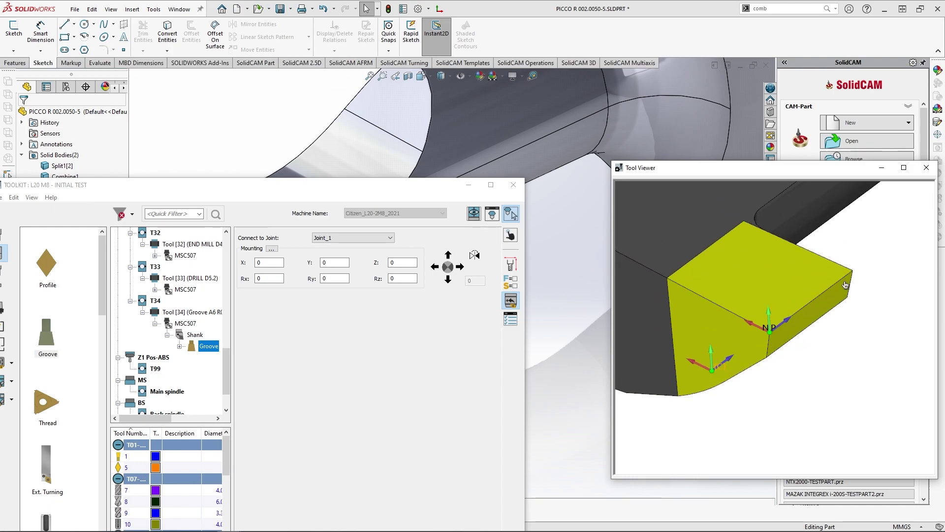
scroll(852, 278, "down", 8)
scroll(756, 360, "down", 5)
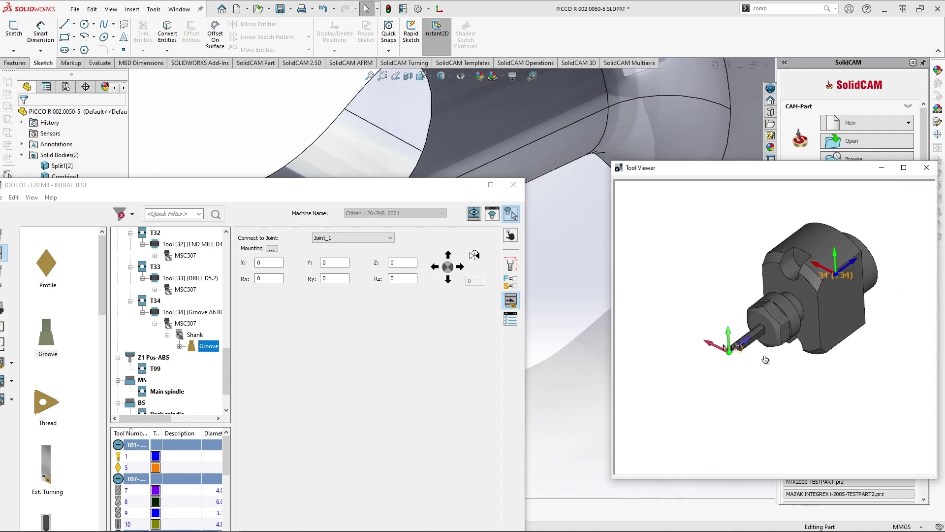
- Save and exit ToolKit, then switch to the L20 M8 - INITIAL TEST assembly
left_click_drag(463, 186, 479, 97)
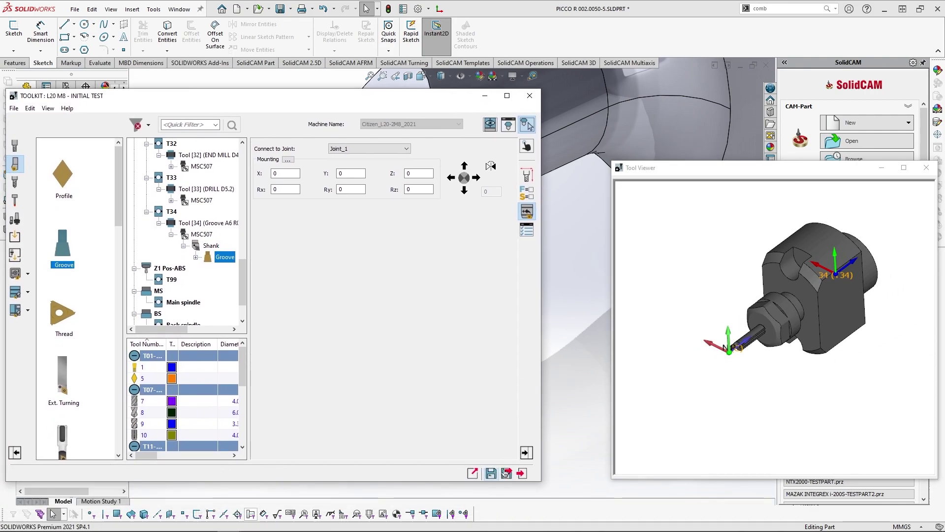
left_click(505, 472)
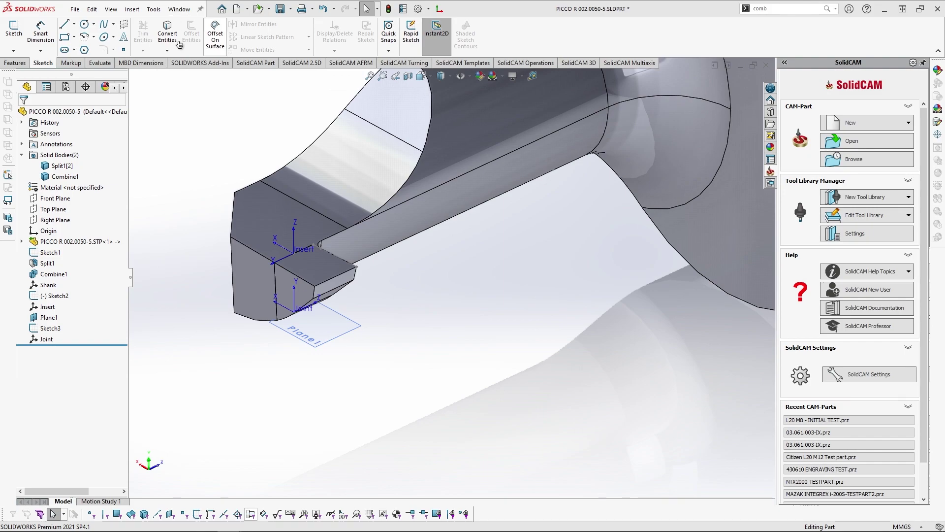
left_click(179, 9)
left_click(212, 129)
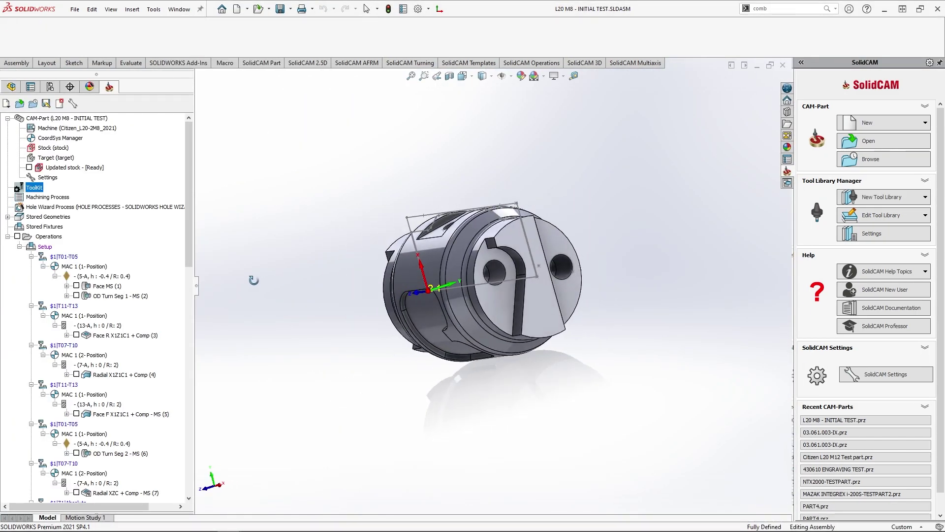
- Add a turning Grooving operation after the suppressed OD Finish - BS operation of the T31-T34 group
left_click_drag(189, 230, 188, 458)
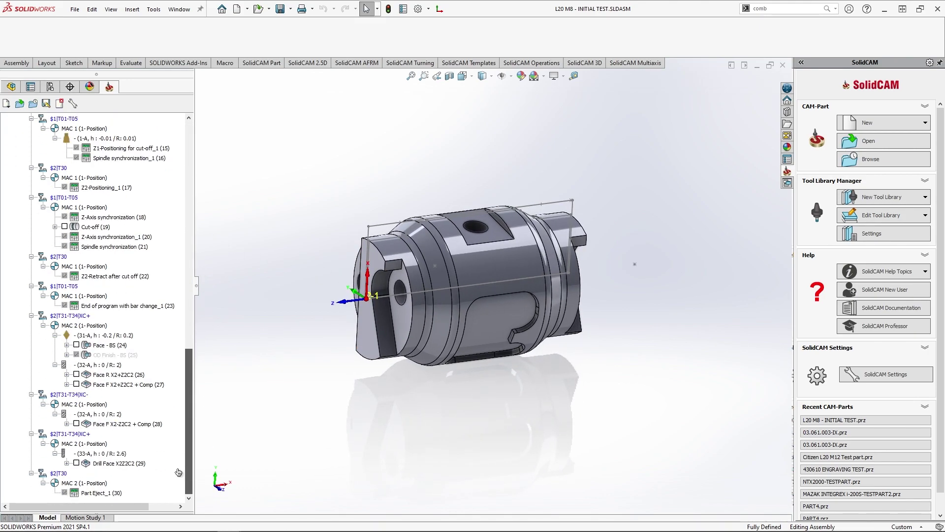
right_click(107, 359)
mouse_move(236, 101)
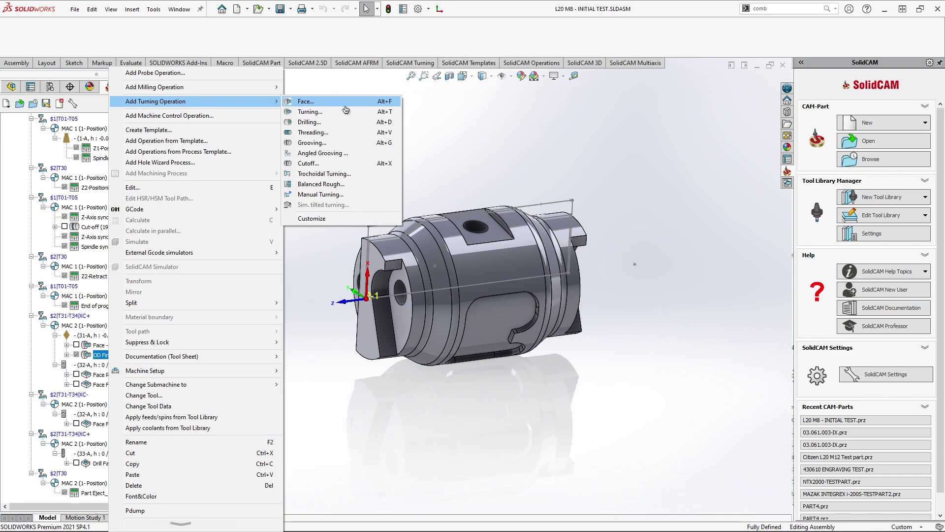
left_click(340, 143)
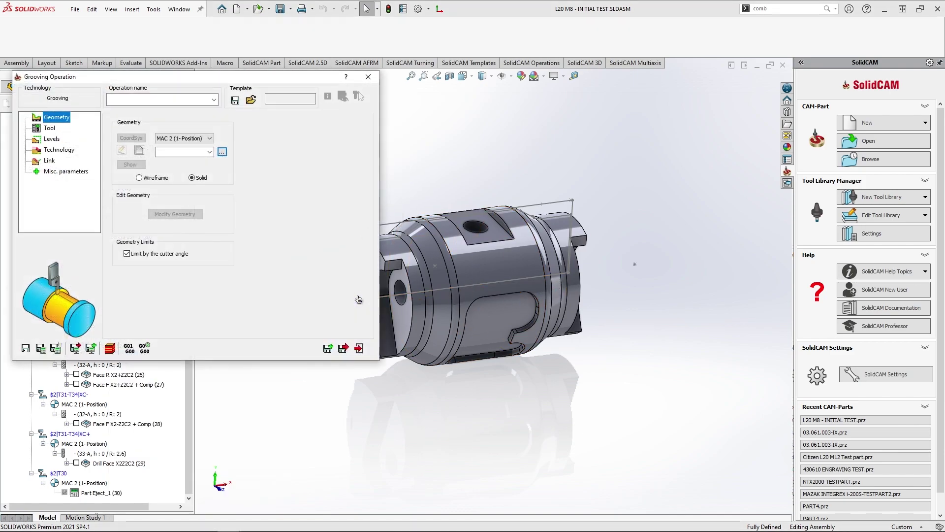
- Define the grooving geometry turn_on_solid4 on the solid, from the 16 mm diameter end face band to the adjacent face
left_click(138, 155)
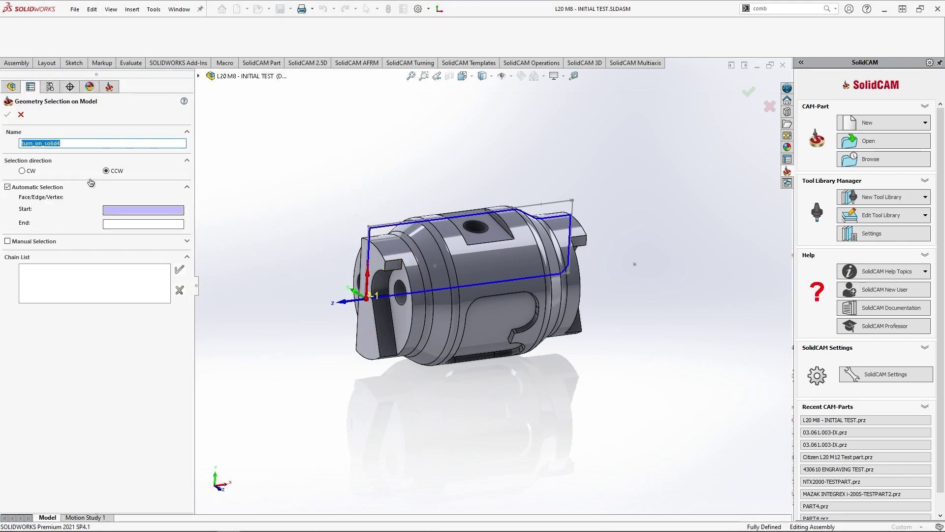
left_click(119, 210)
left_click(397, 256)
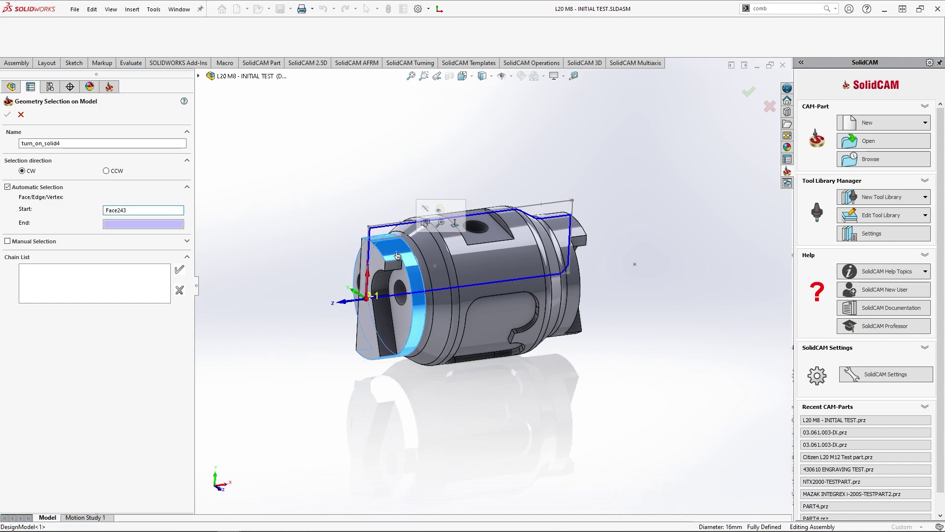
left_click(413, 249)
left_click(179, 269)
left_click(8, 115)
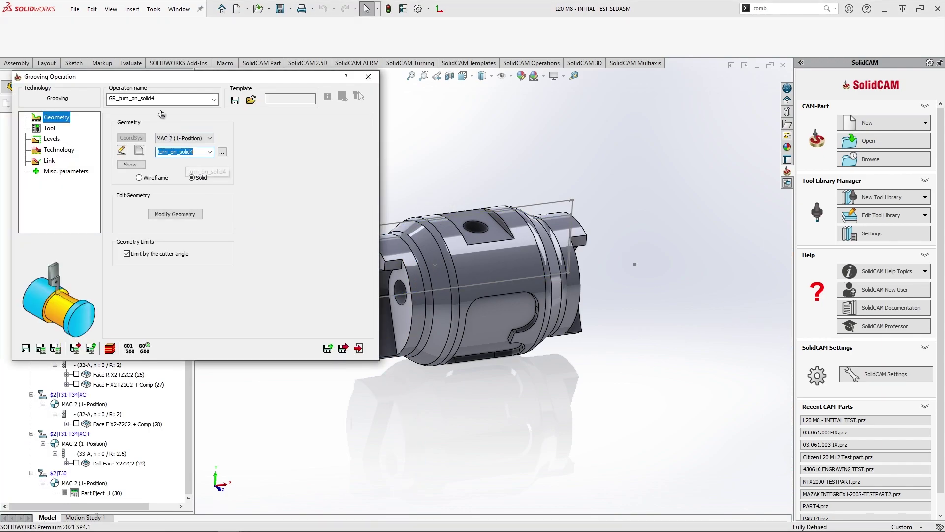
- Assign groove tool 34 from station T34 to the grooving operation
left_click(50, 128)
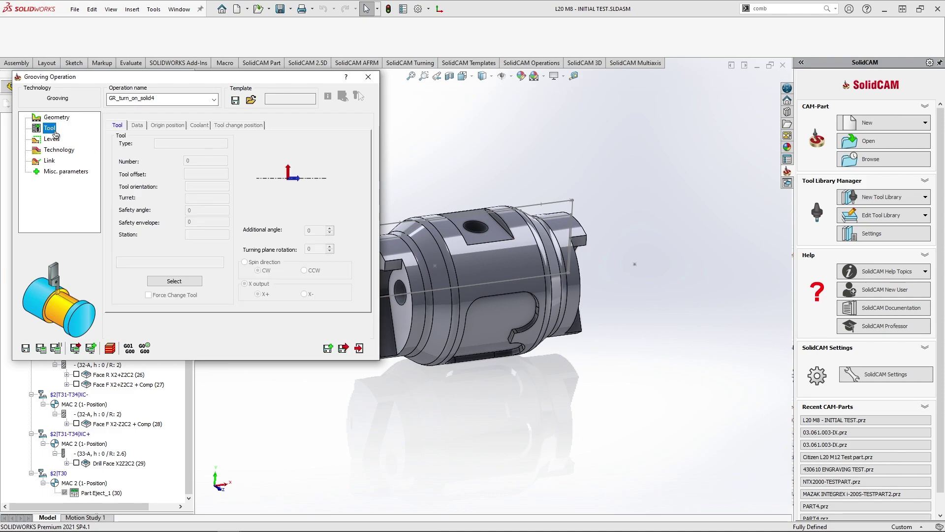
left_click(167, 280)
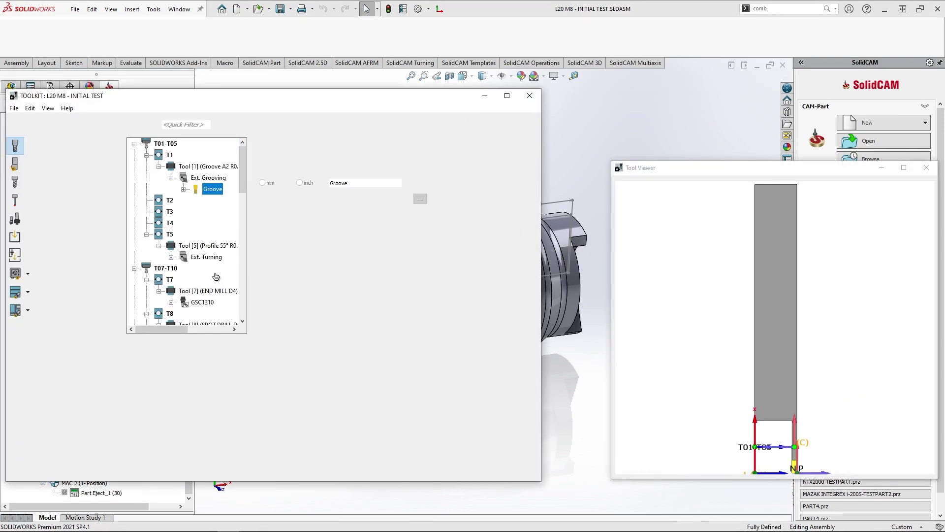
scroll(215, 280, "down", 8)
scroll(196, 293, "down", 3)
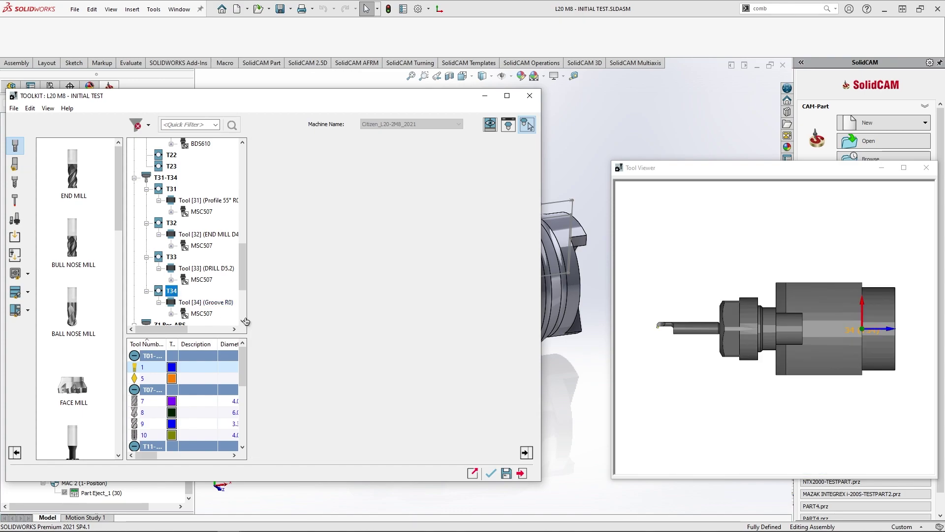
left_click(490, 475)
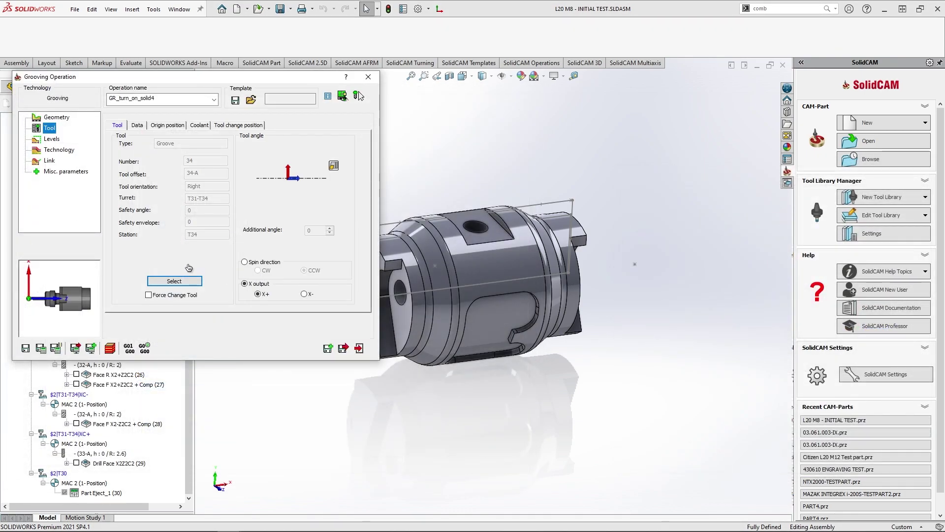
- Set the roughing step down to a constant 0.5 and the step over to 0.35
left_click(53, 151)
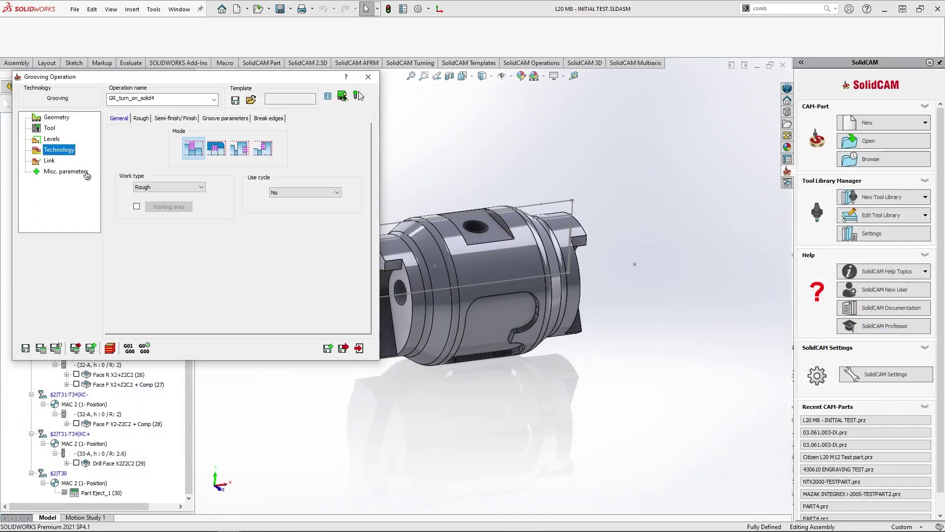
left_click(141, 118)
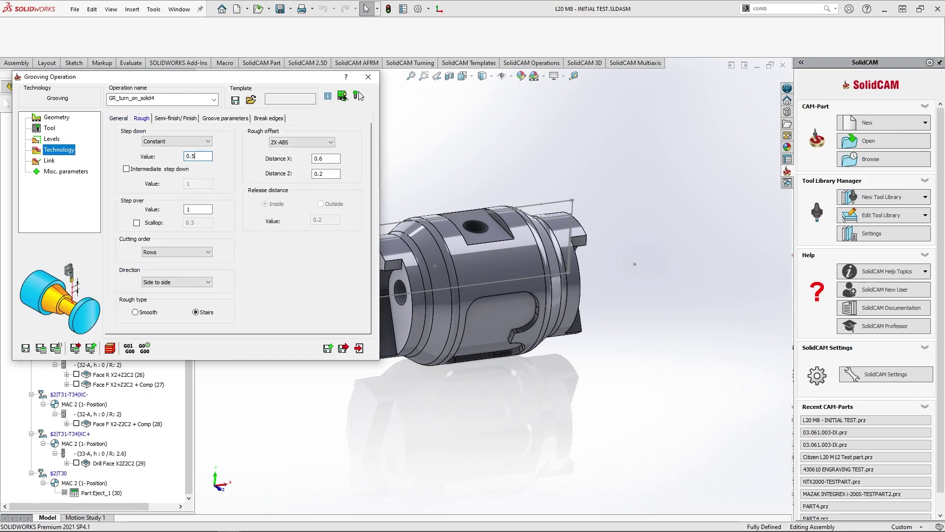
double_click(197, 156)
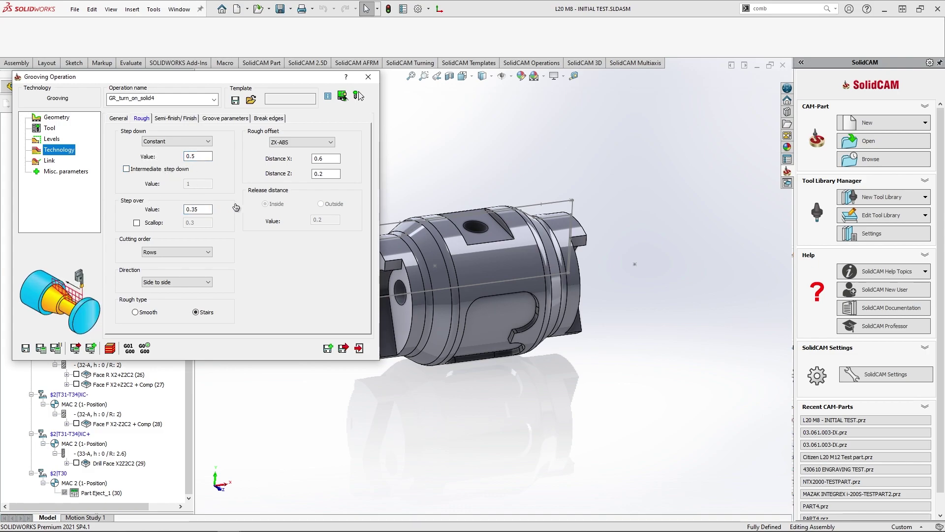
- Adjust the finish options of the grooving operation, leaving semi-finish set to No
left_click(176, 118)
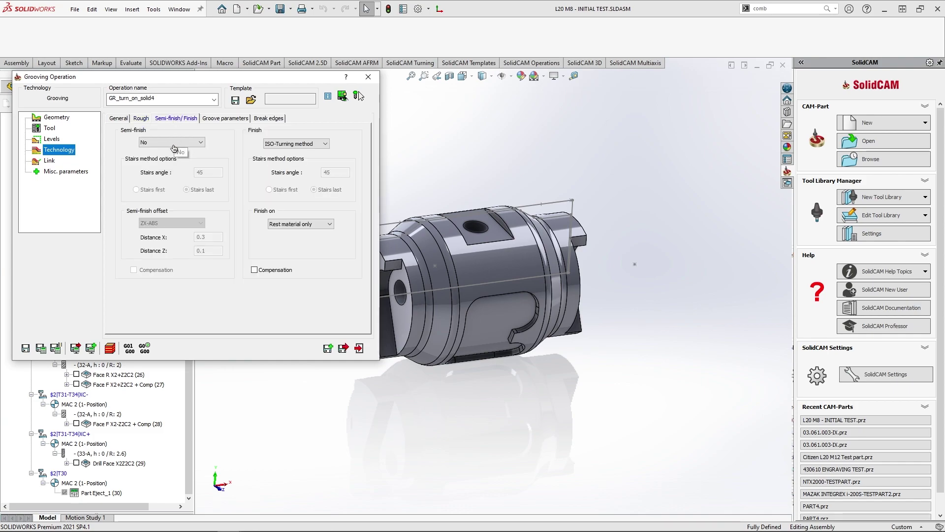
left_click(275, 144)
left_click(291, 185)
left_click(290, 236)
- Set the approach point to From right safety corner and the retract point to To right safety corner
left_click(49, 160)
left_click(184, 137)
scroll(184, 196, "up", 1)
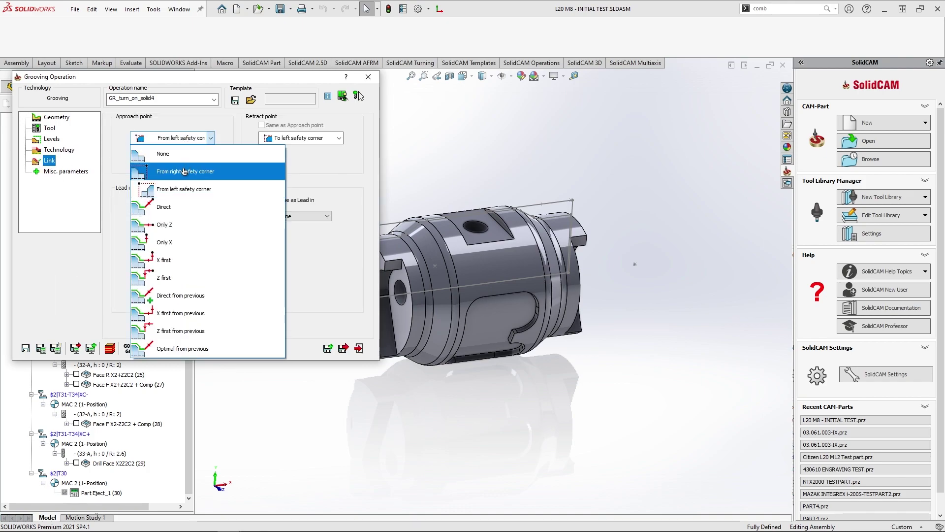
left_click(177, 170)
left_click(301, 138)
left_click(310, 178)
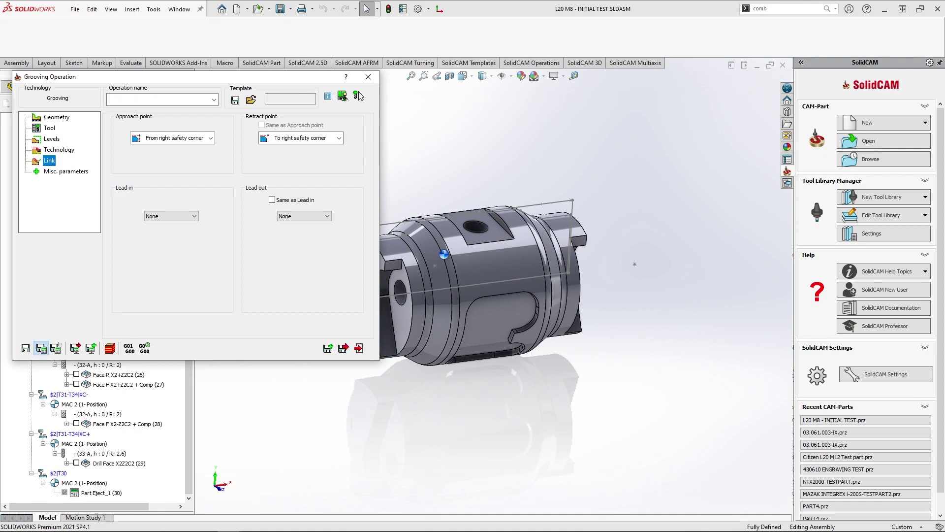
- Save and calculate the grooving operation, and start its simulation in Turning mode
left_click(358, 94)
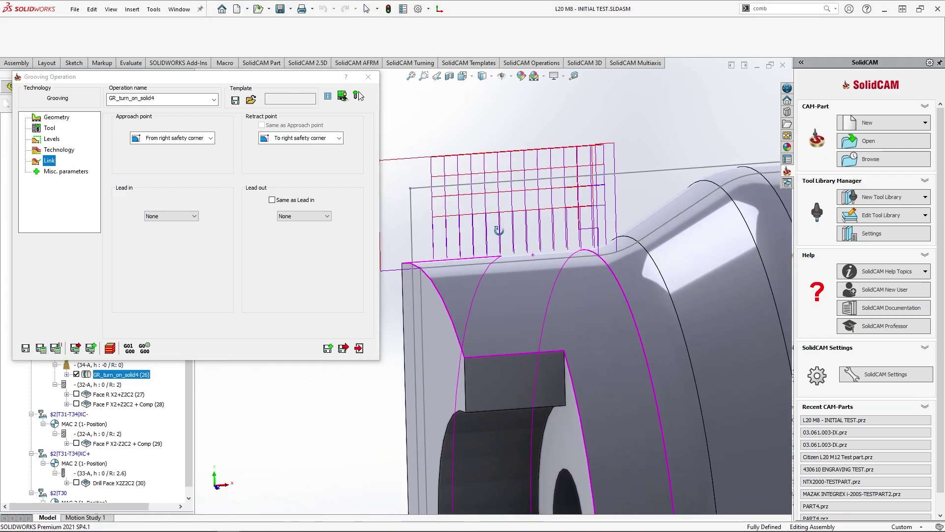
left_click(111, 348)
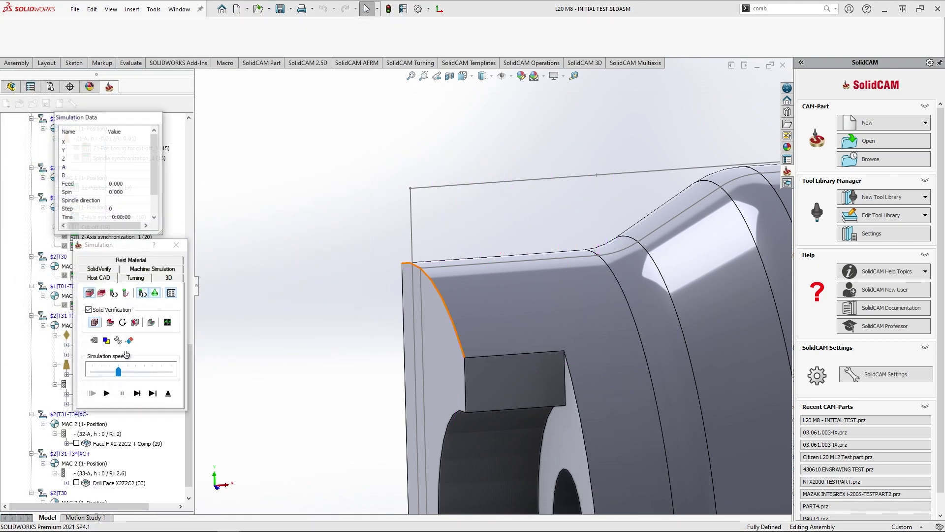
left_click(135, 279)
left_click(136, 392)
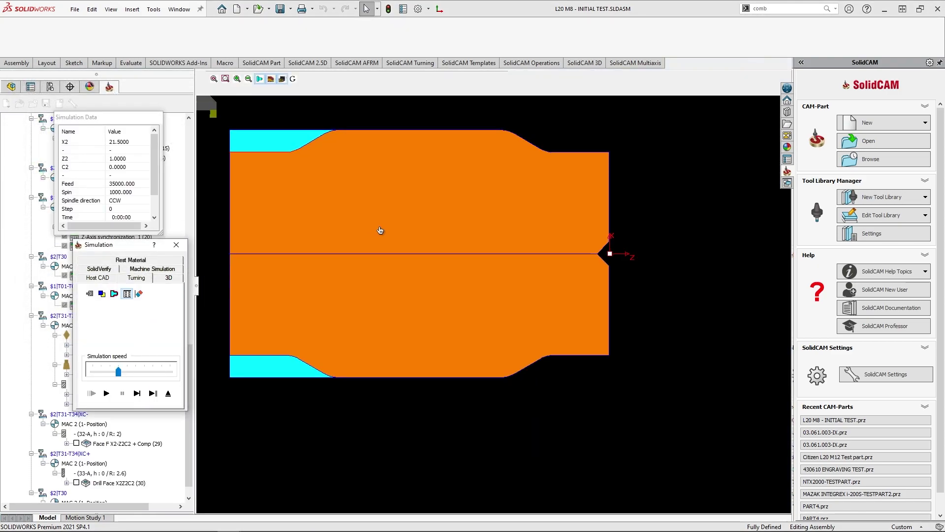
- Simulate the grooving toolpath, stepping through the first moves around the tool and part edge before playing the rest continuously
scroll(339, 273, "down", 7)
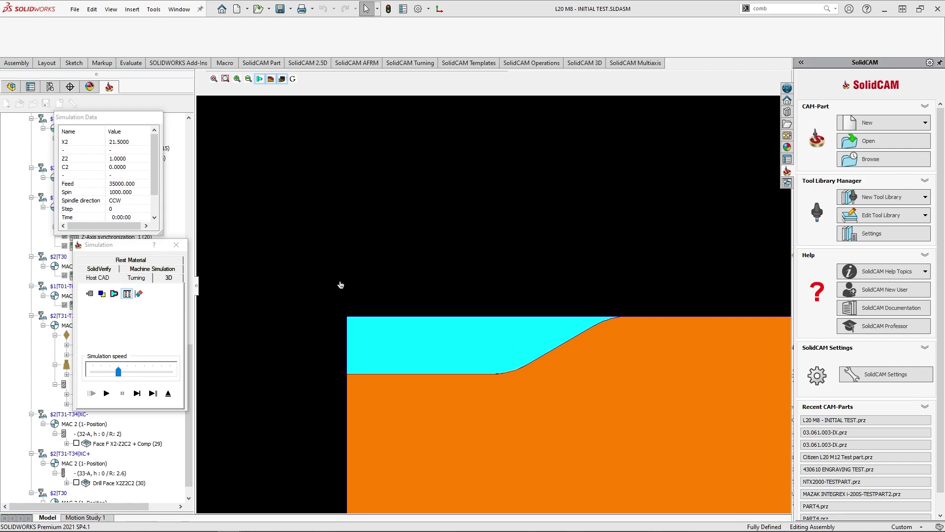
scroll(323, 276, "down", 4)
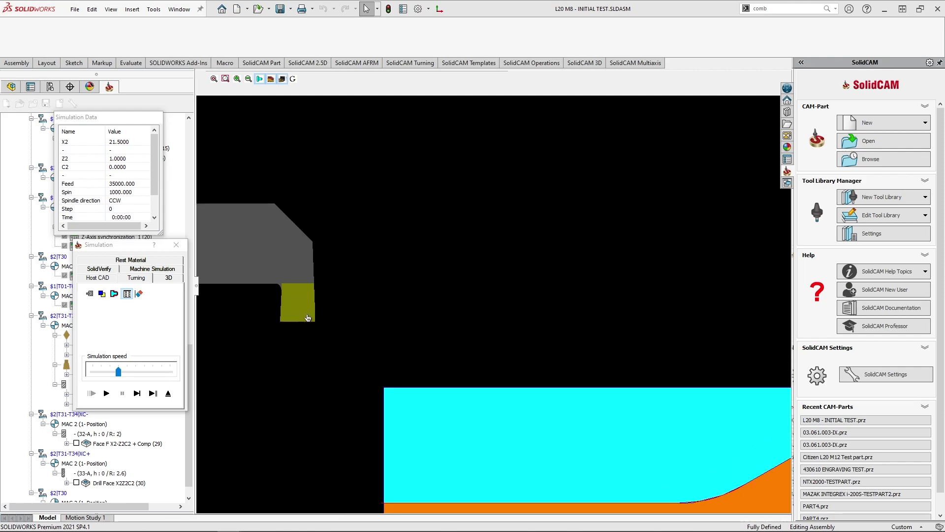
scroll(386, 340, "down", 1)
left_click(137, 393)
left_click(137, 394)
left_click(137, 393)
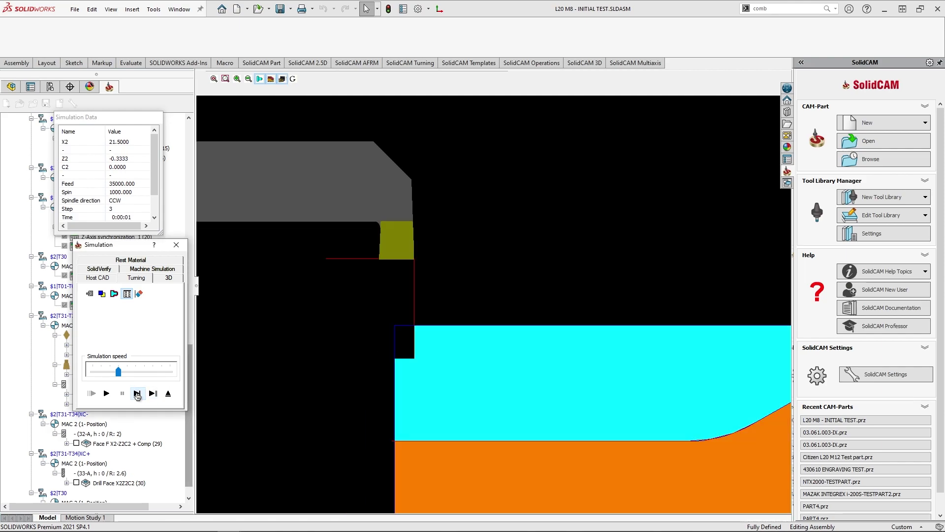
left_click(137, 394)
left_click(137, 394)
left_click(137, 394)
left_click(137, 393)
left_click(108, 394)
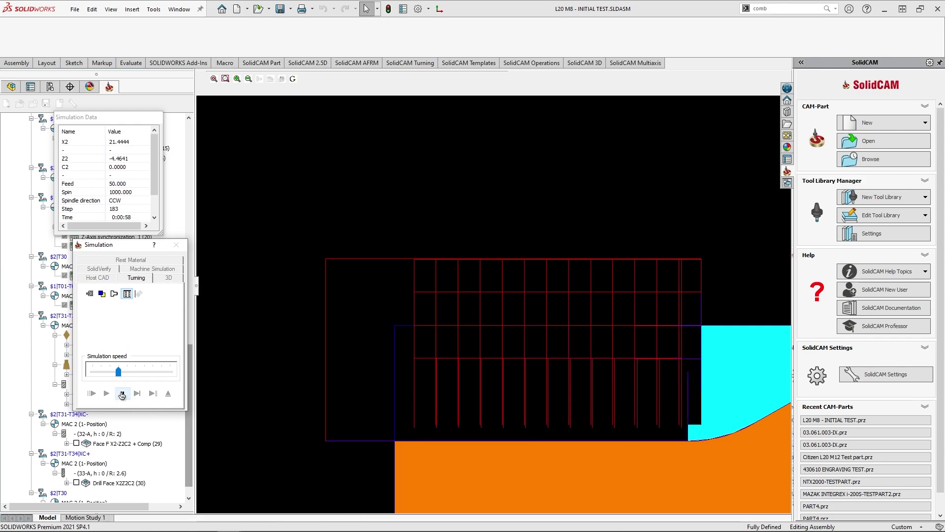
- Examine the groove profile and holder shape, replay the cut to check holder clearance, and exit the simulation to the full part
middle_click_drag(522, 367, 448, 347)
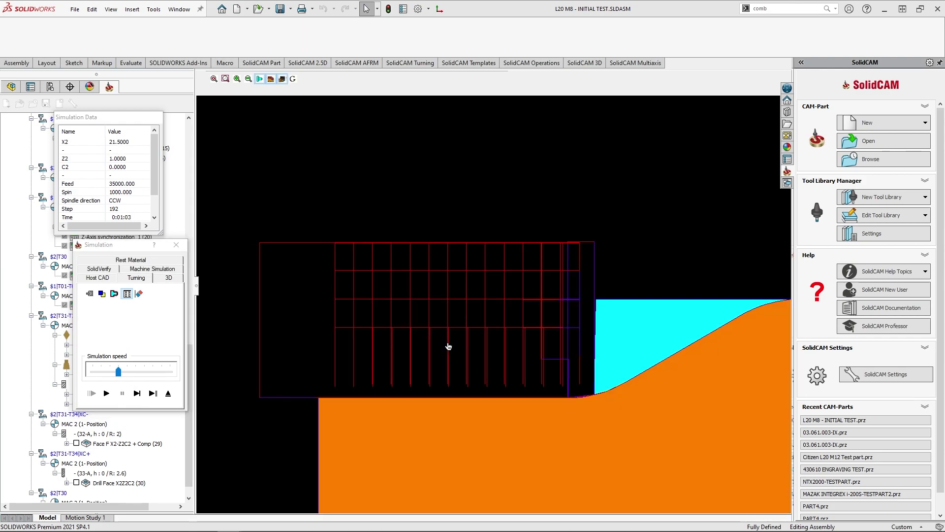
scroll(462, 354, "down", 1)
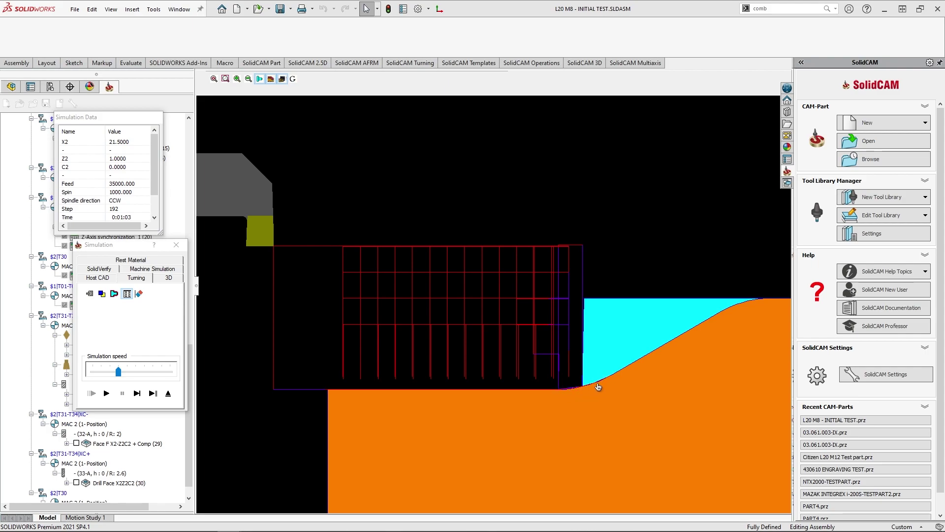
middle_click_drag(309, 306, 534, 332)
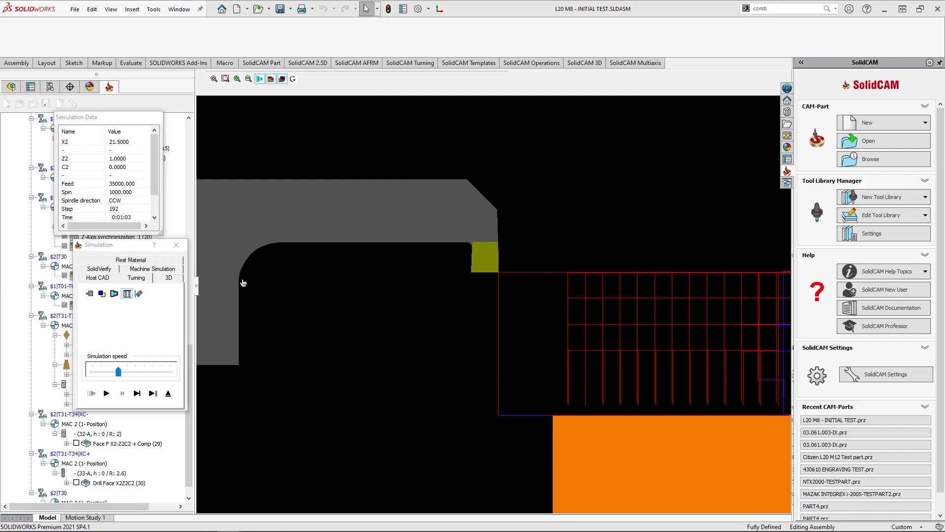
left_click(107, 393)
scroll(665, 418, "up", 2)
middle_click_drag(665, 418, 476, 396)
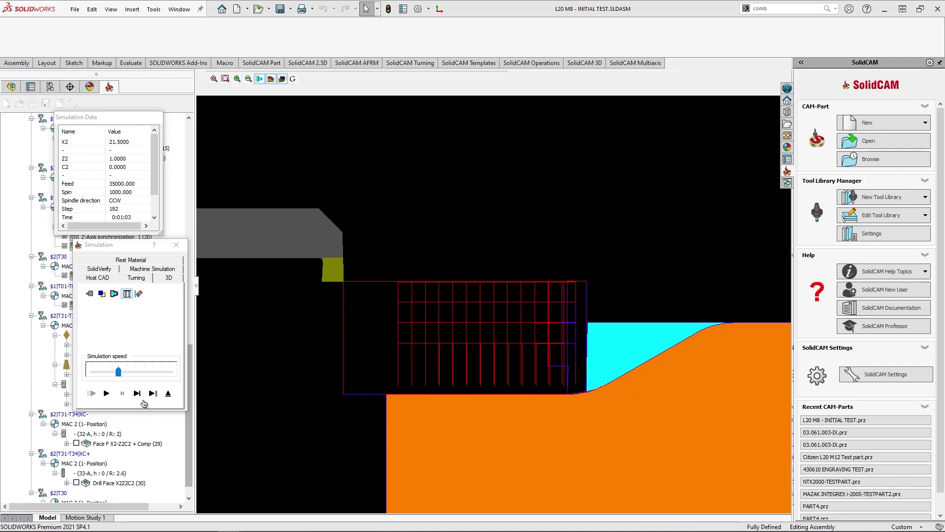
left_click(106, 393)
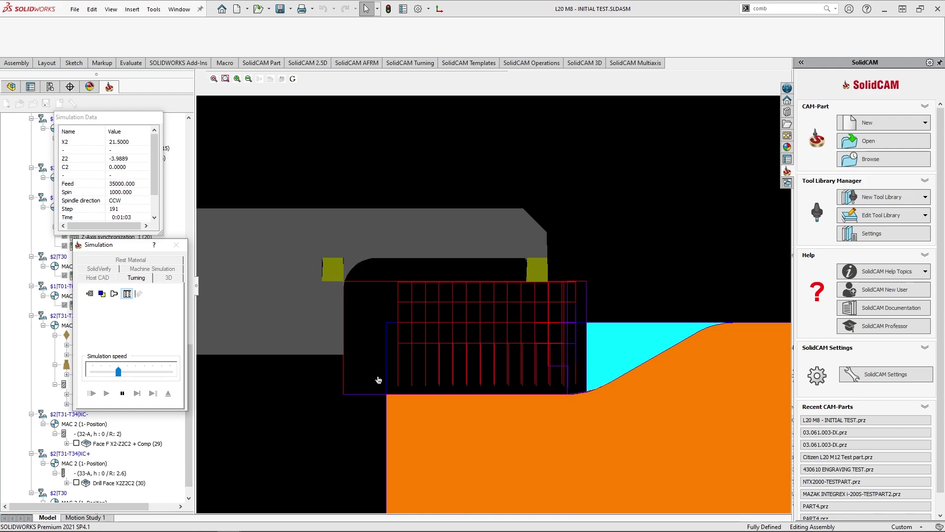
left_click(164, 397)
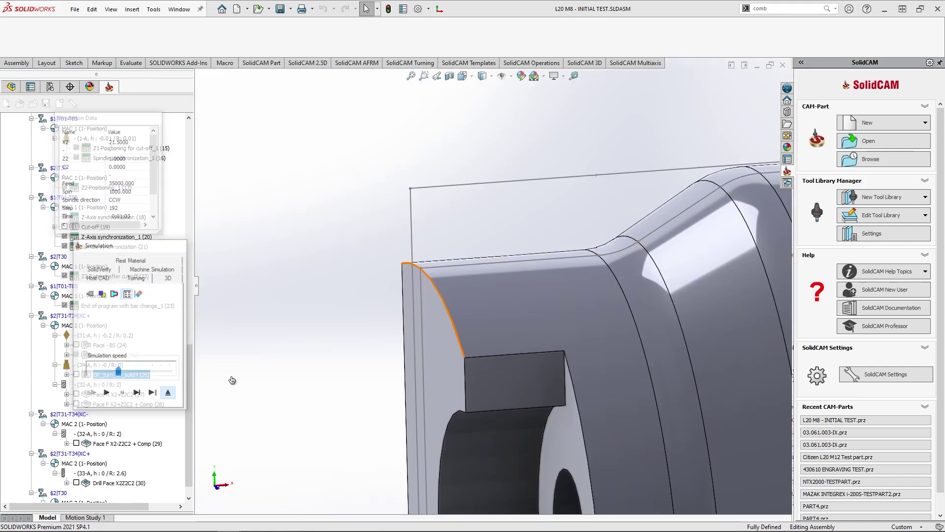
scroll(550, 336, "up", 5)
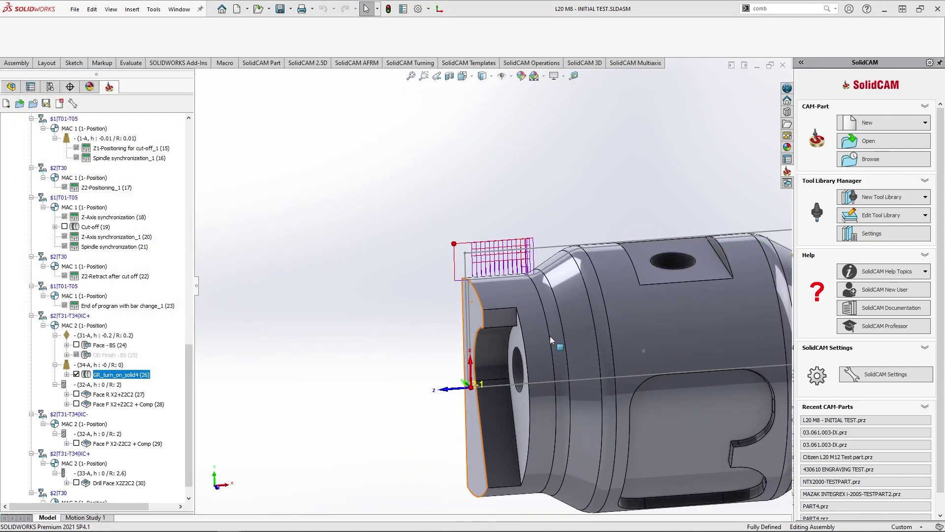
middle_click_drag(637, 330, 506, 319, "ctrl")
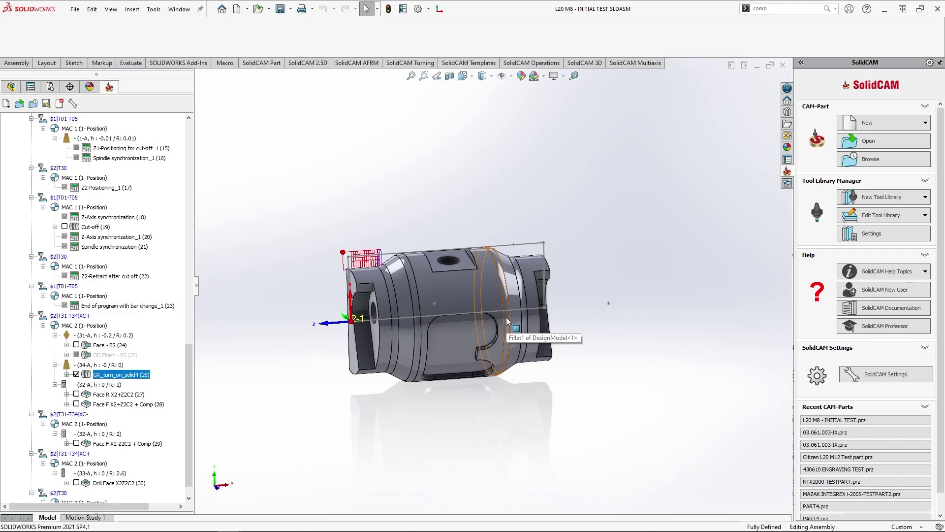